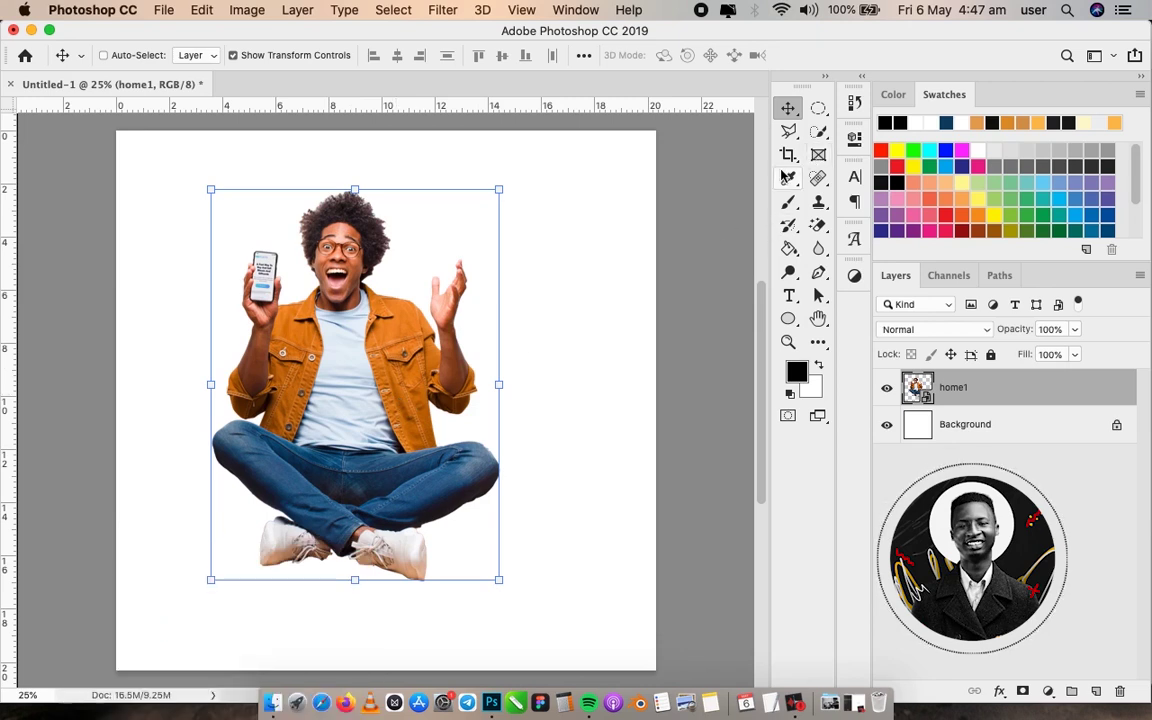
Sample the jacket's orange and paint a 300 px hard round dot of it on a new layer, right of the man's head
{"action": "key", "text": "i"}
{"action": "left_click", "coordinate": [378, 286]}
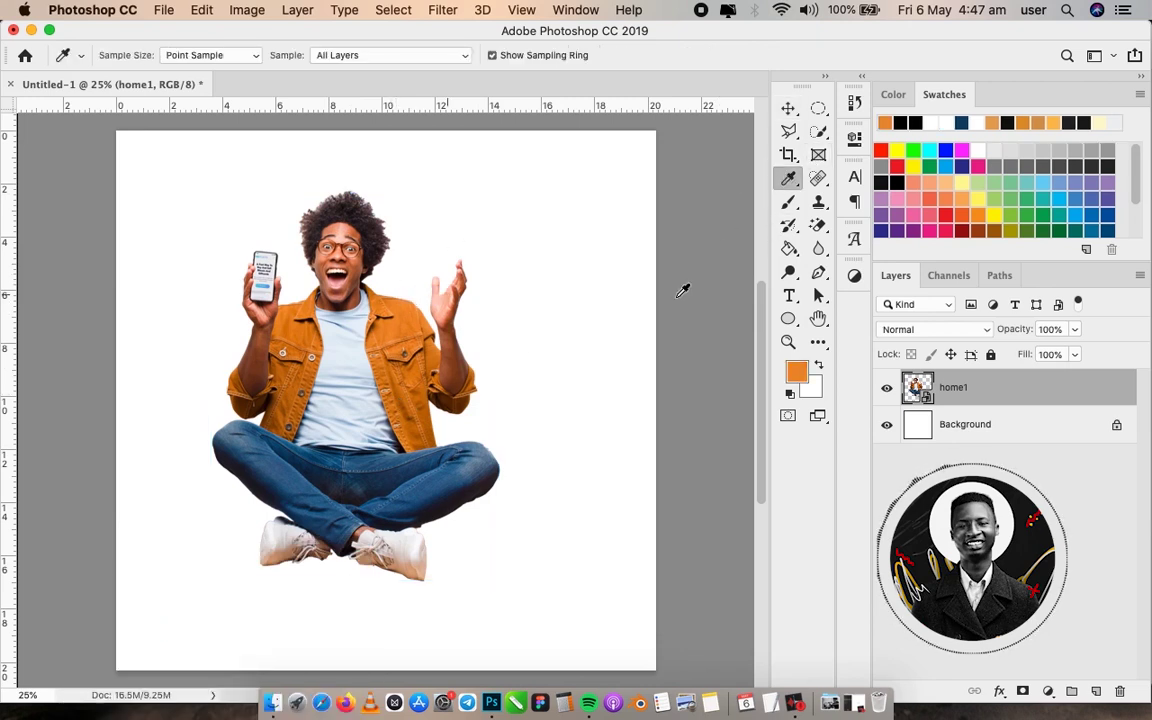
{"action": "left_click", "coordinate": [1096, 691]}
{"action": "key", "text": "b"}
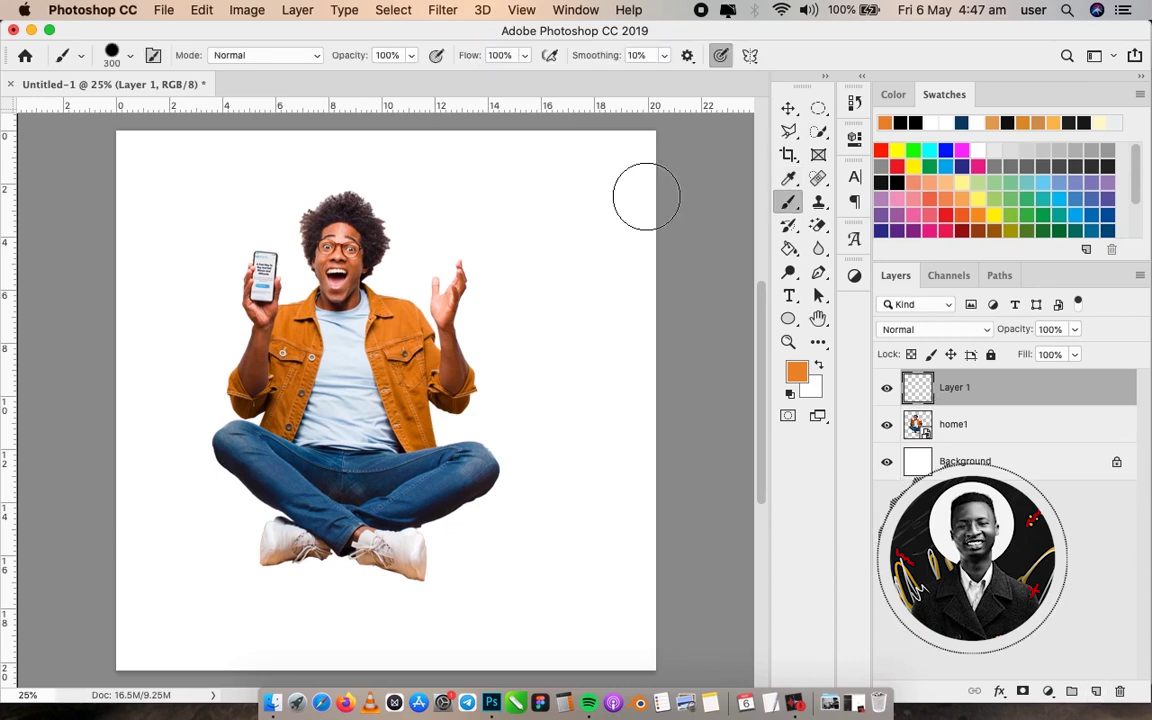
{"action": "right_click", "coordinate": [632, 316]}
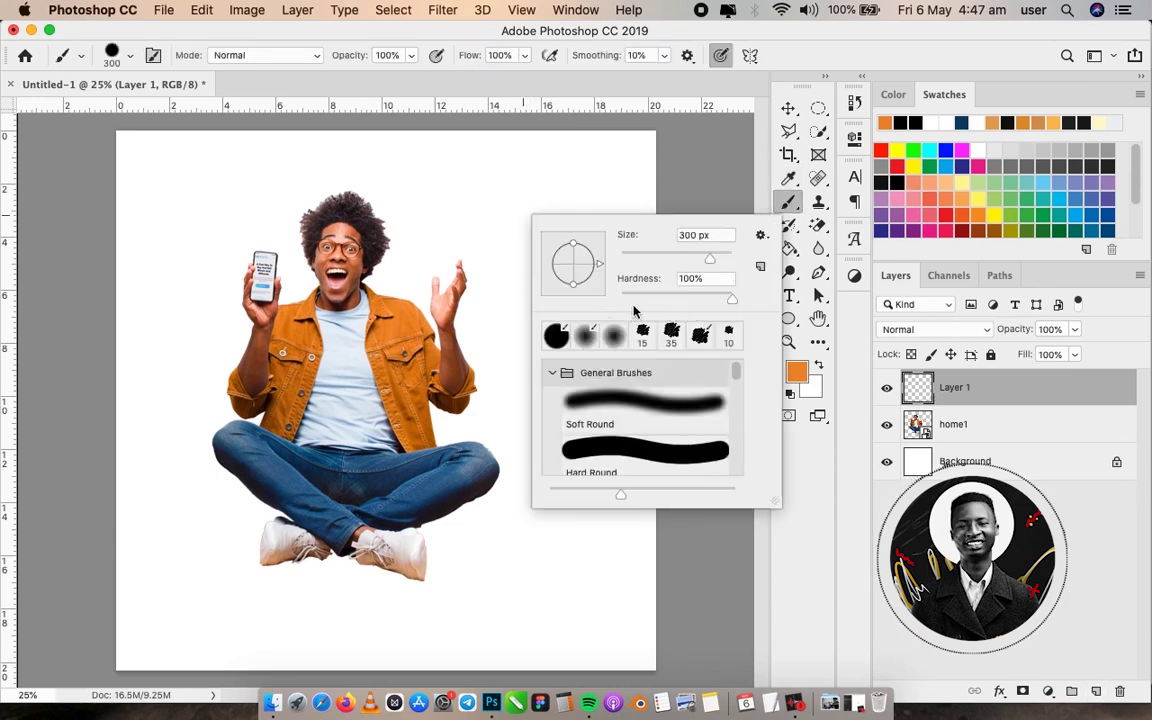
{"action": "key", "text": "Return"}
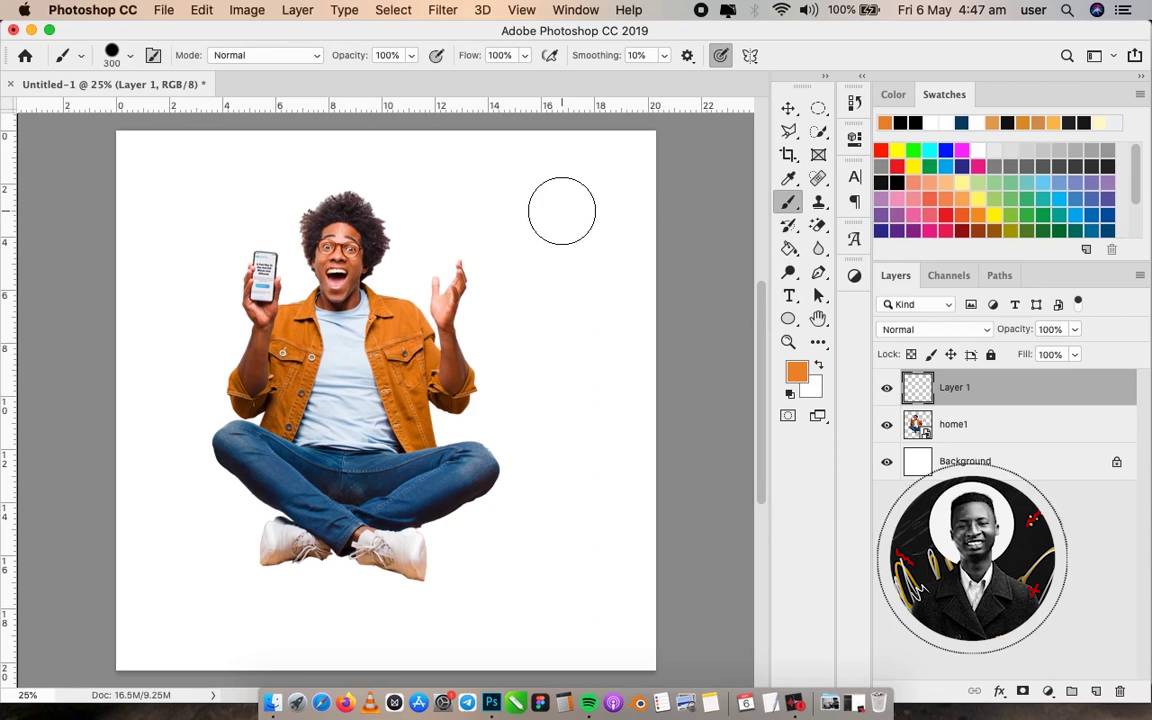
{"action": "left_click", "coordinate": [562, 211]}
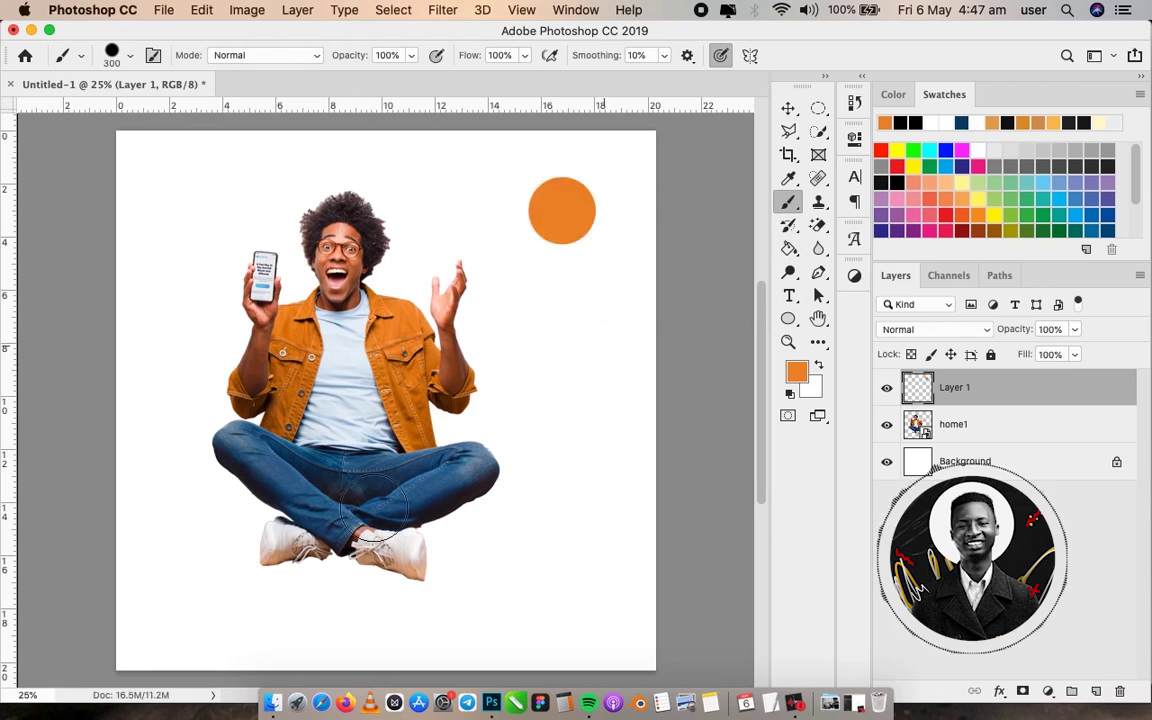
Sample the blue of the jeans and paint a dot of it below the orange one
{"action": "key", "text": "i"}
{"action": "left_click", "coordinate": [290, 471]}
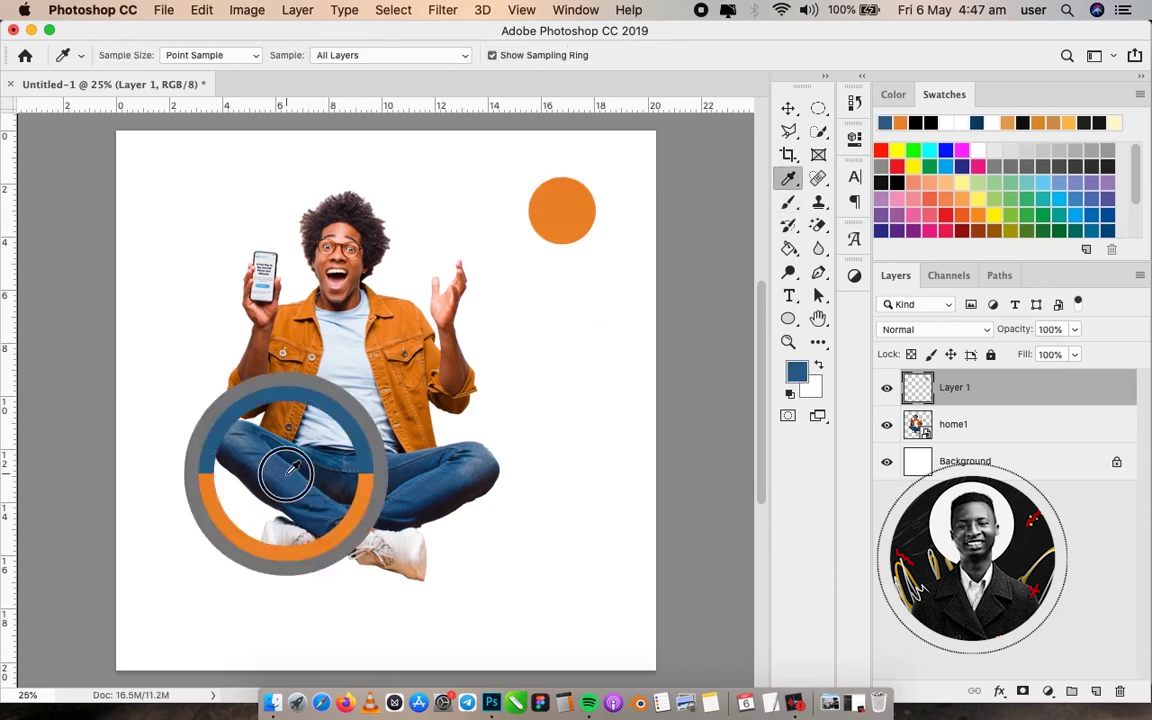
{"action": "key", "text": "b"}
{"action": "left_click", "coordinate": [566, 289]}
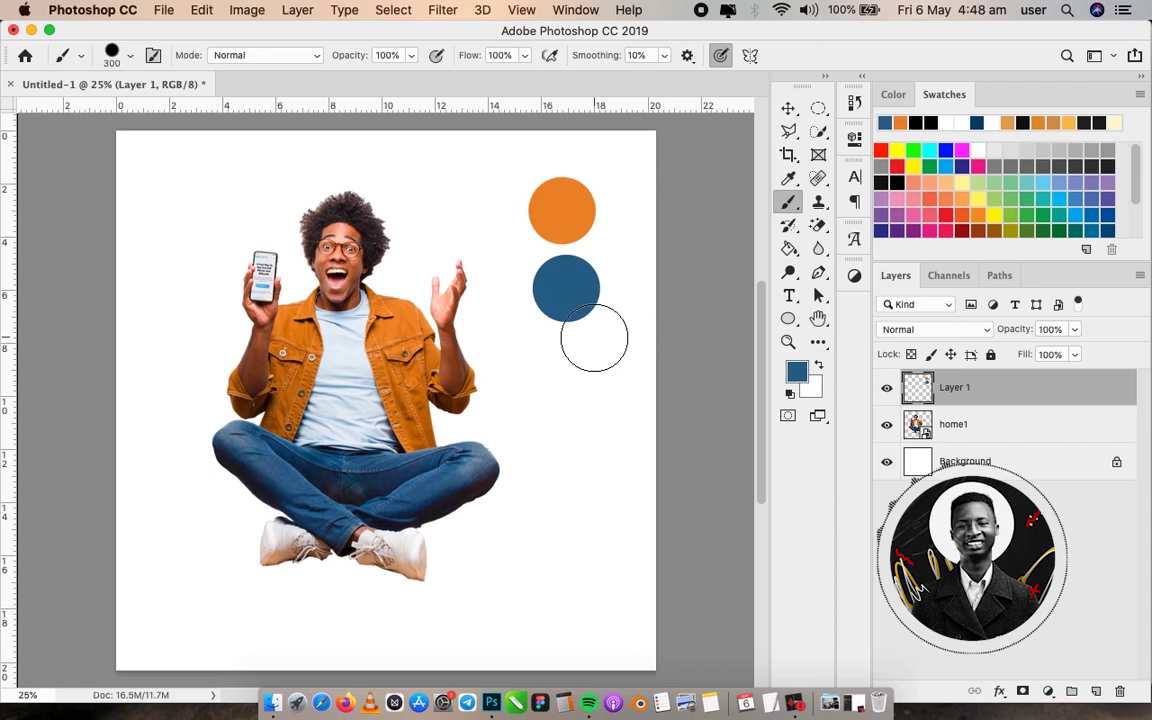
Sample a reddish brown from the edge of the man's hair and paint a dot of it below the blue one
{"action": "key", "text": "i"}
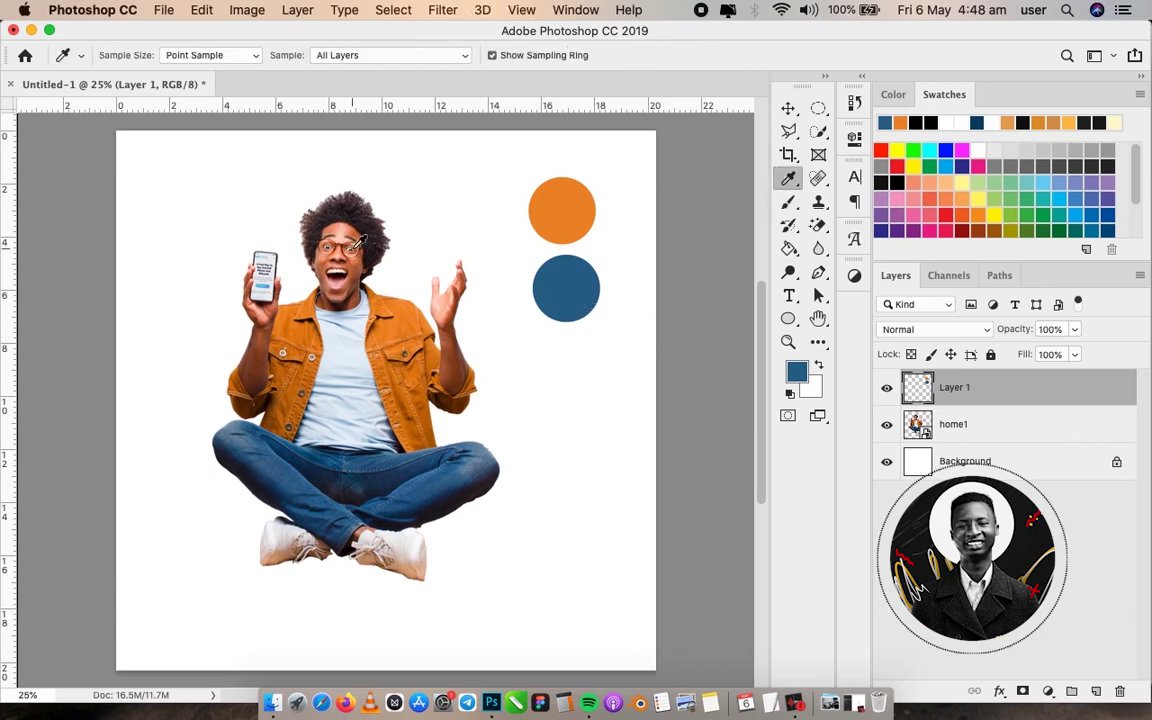
{"action": "left_click", "coordinate": [319, 212]}
{"action": "key", "text": "b"}
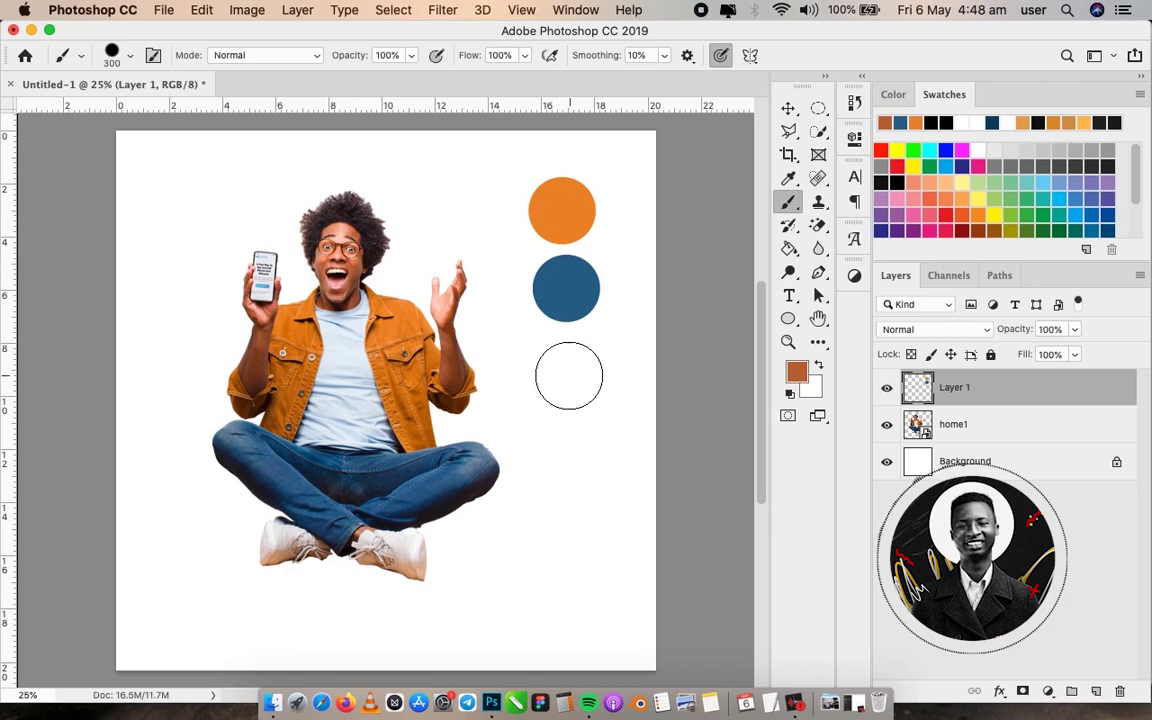
{"action": "left_click", "coordinate": [569, 376]}
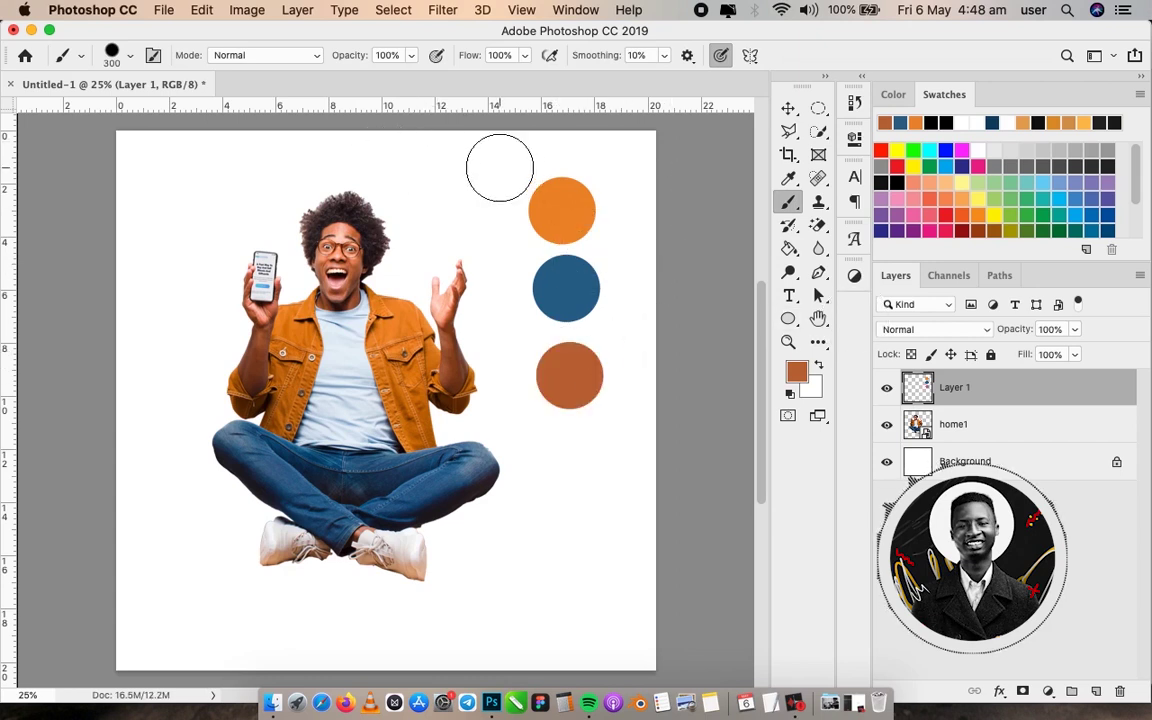
Sample the light blue of the T-shirt and paint a dot of it below the reddish-brown one
{"action": "key", "text": "i"}
{"action": "left_click", "coordinate": [350, 350]}
{"action": "left_click_drag", "start_coordinate": [349, 348], "coordinate": [345, 378]}
{"action": "key", "text": "b"}
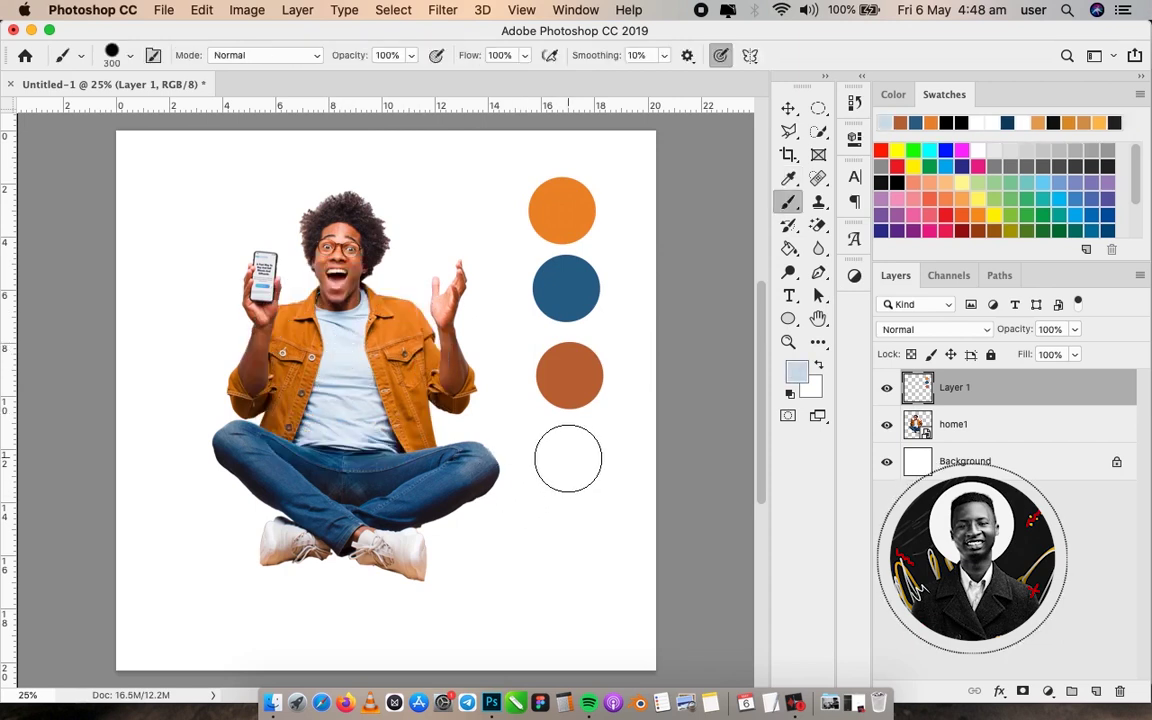
{"action": "left_click", "coordinate": [568, 457]}
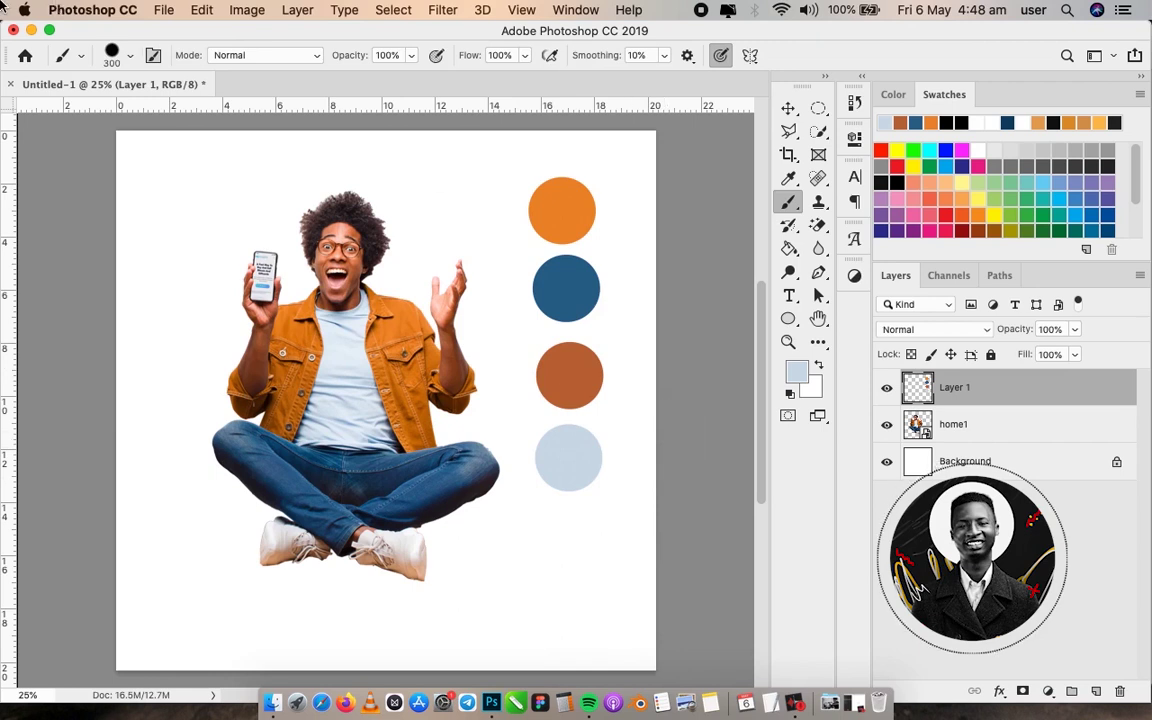
Sample the near-black of the hair and paint a dot of it below the light blue one
{"action": "key", "text": "i"}
{"action": "left_click", "coordinate": [316, 193]}
{"action": "left_click_drag", "start_coordinate": [355, 210], "coordinate": [346, 208]}
{"action": "key", "text": "b"}
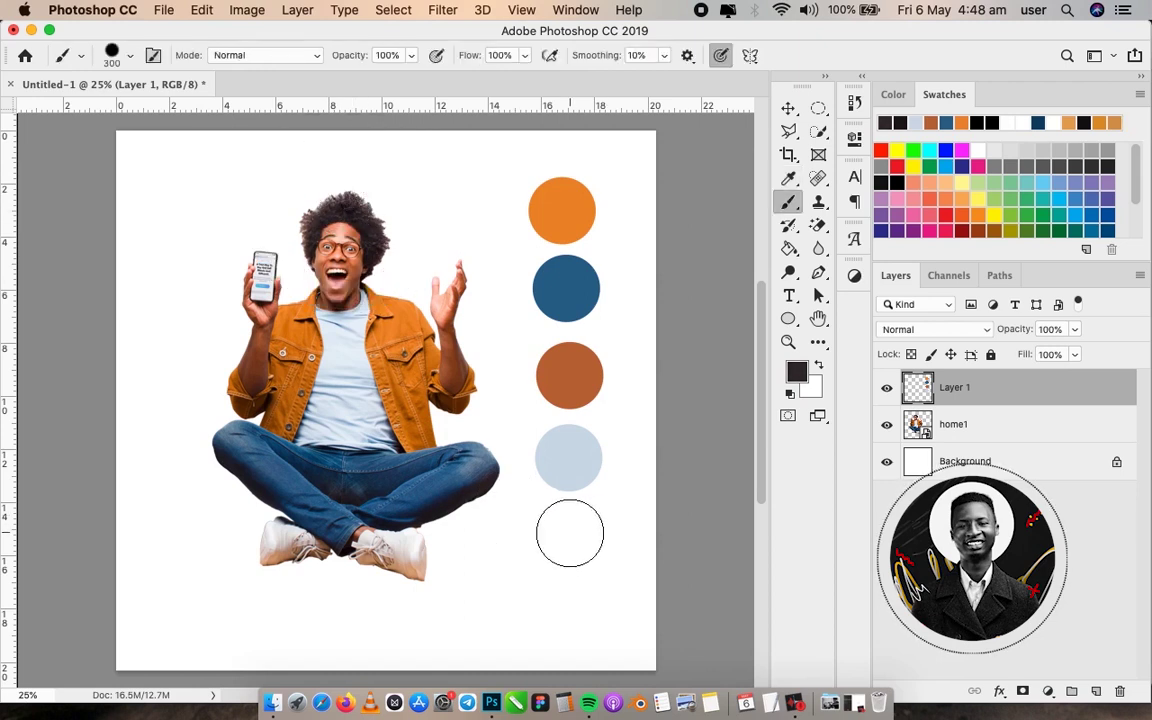
{"action": "left_click", "coordinate": [569, 533]}
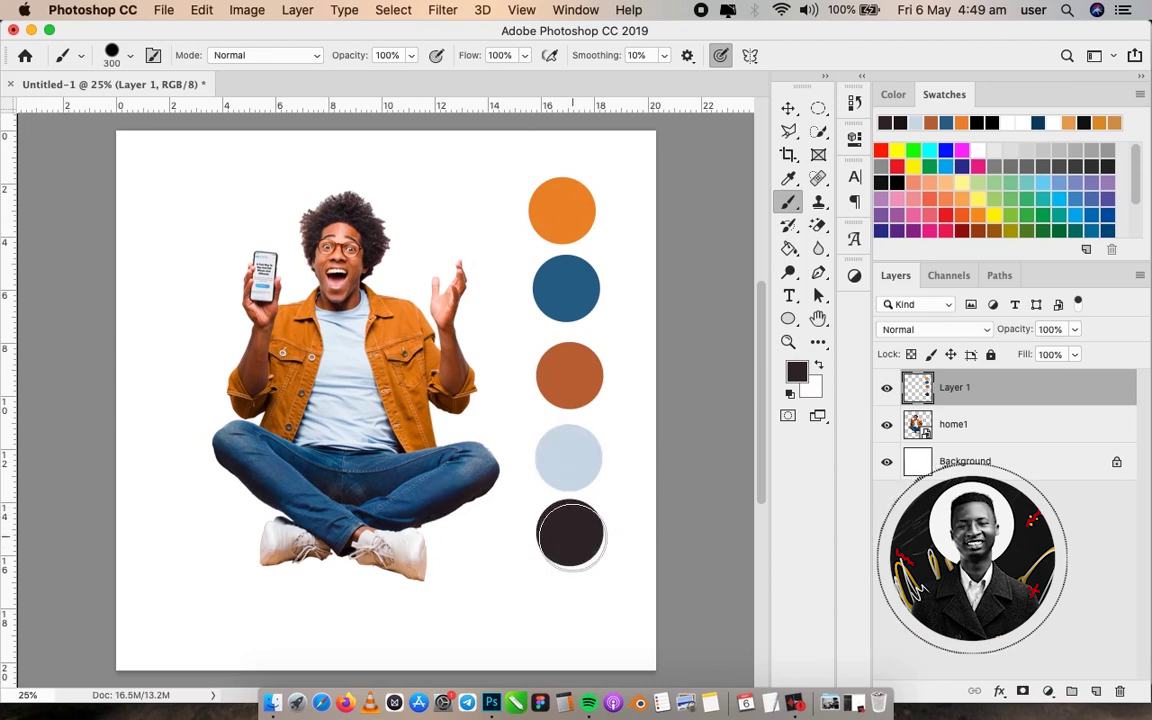
Rename the layer with the colour dots to "colors"
{"action": "double_click", "coordinate": [955, 388]}
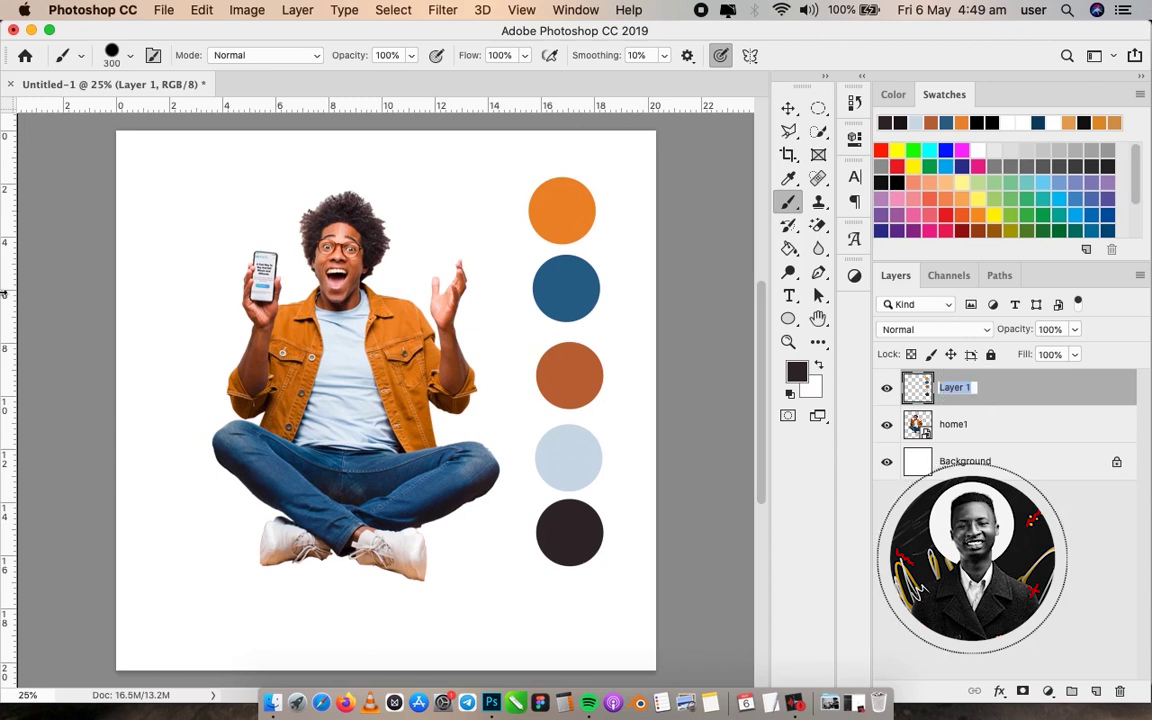
{"action": "type", "text": "colors"}
{"action": "key", "text": "Return"}
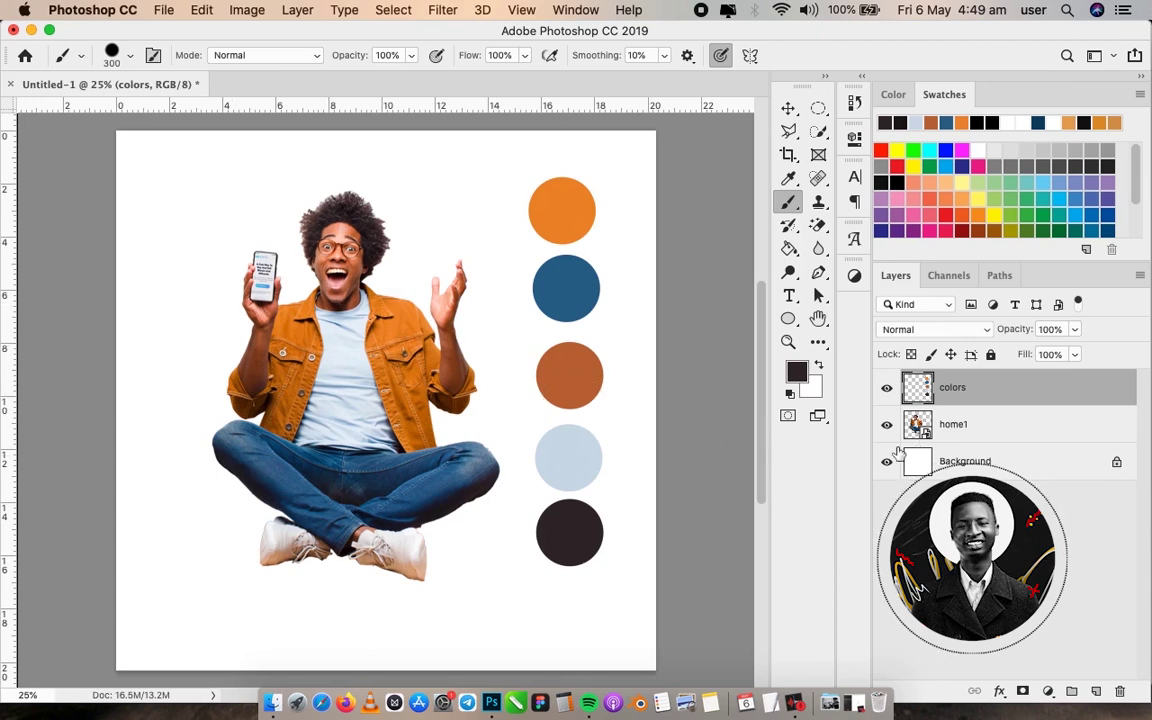
Add a new layer above the white Background and fill it with the blue sampled from the palette dots
{"action": "left_click", "coordinate": [1039, 463]}
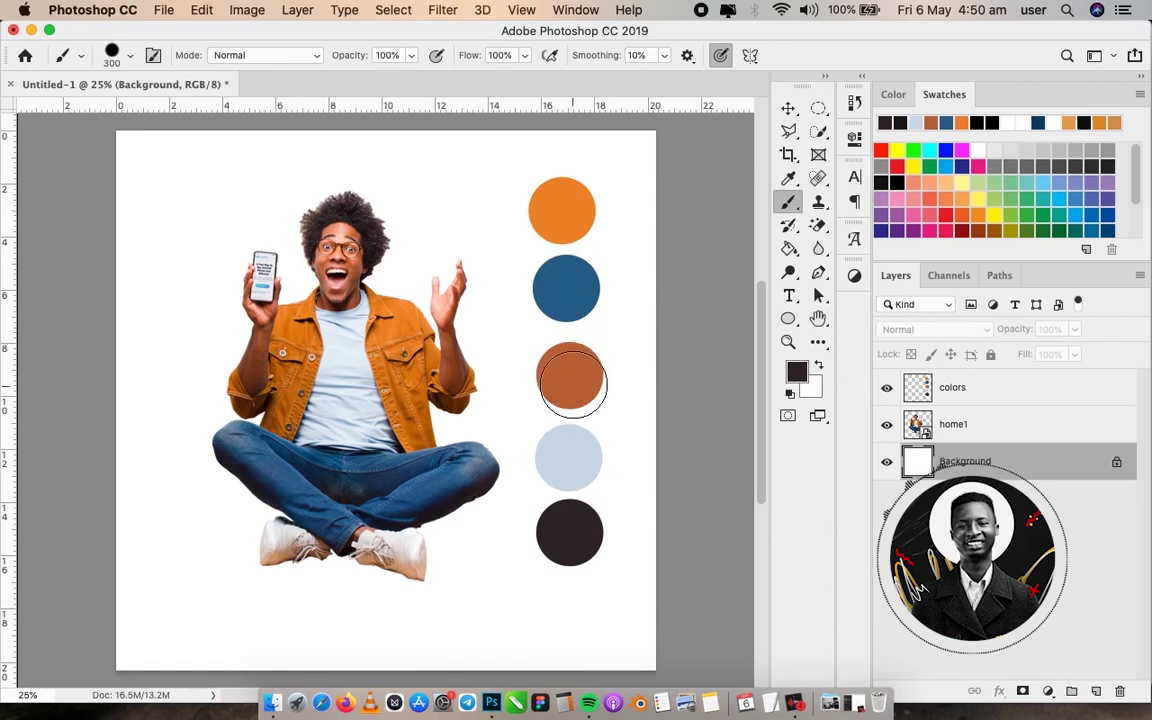
{"action": "left_click", "coordinate": [1096, 691]}
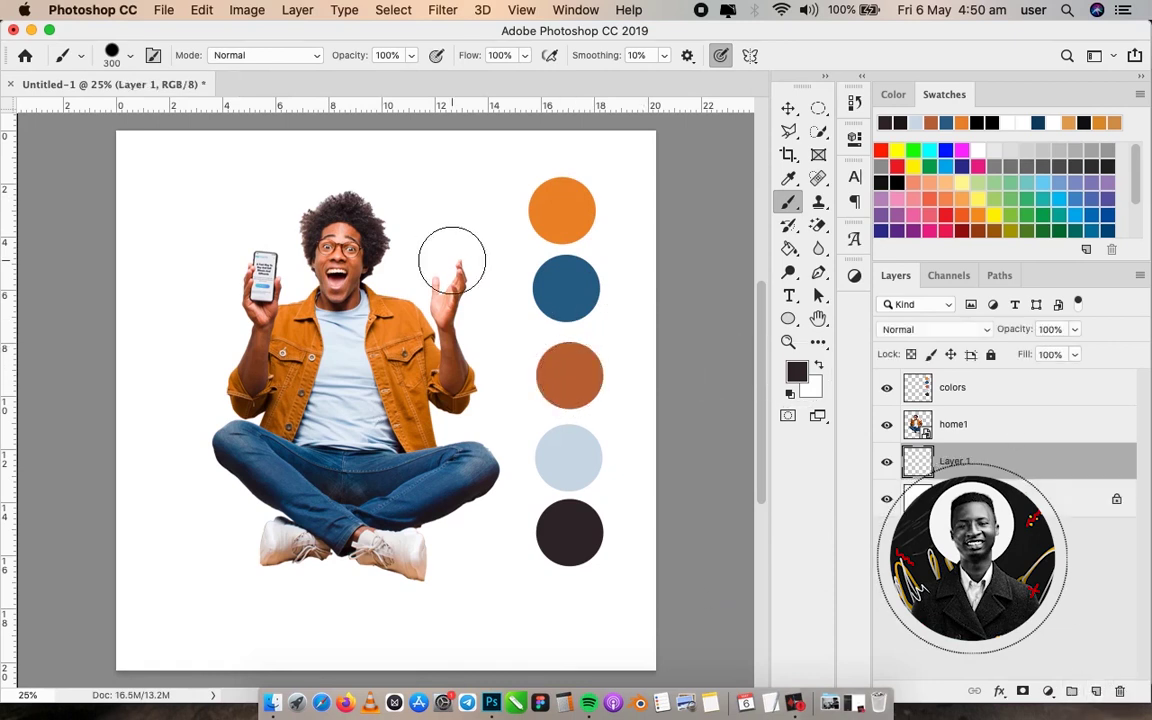
{"action": "left_click", "coordinate": [562, 292], "text": "alt"}
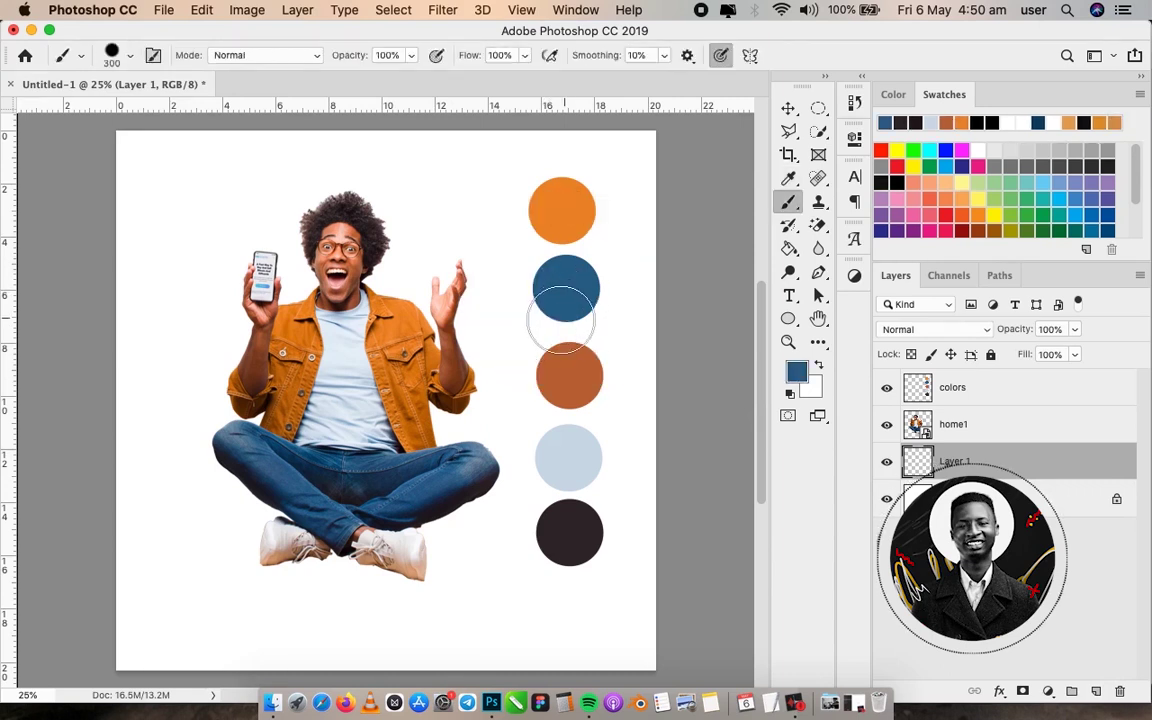
{"action": "key", "text": "g"}
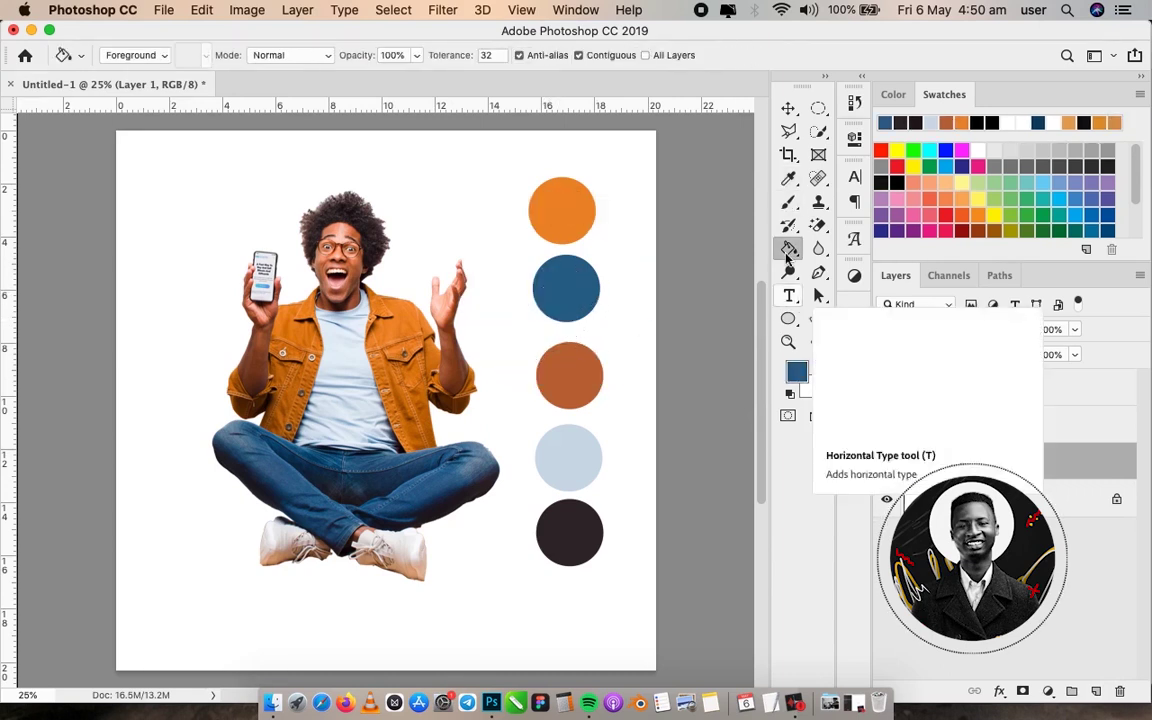
{"action": "left_click", "coordinate": [420, 336]}
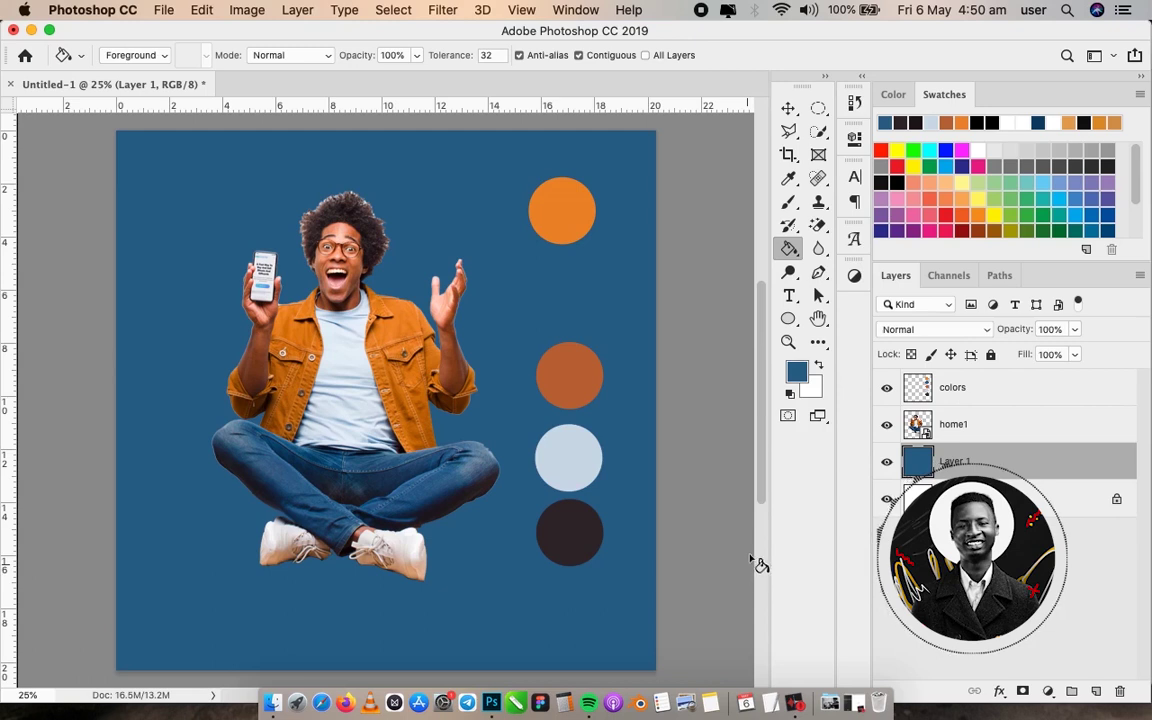
Rename the blue fill layer to "background" and convert it to a smart object
{"action": "double_click", "coordinate": [958, 463]}
{"action": "type", "text": "background"}
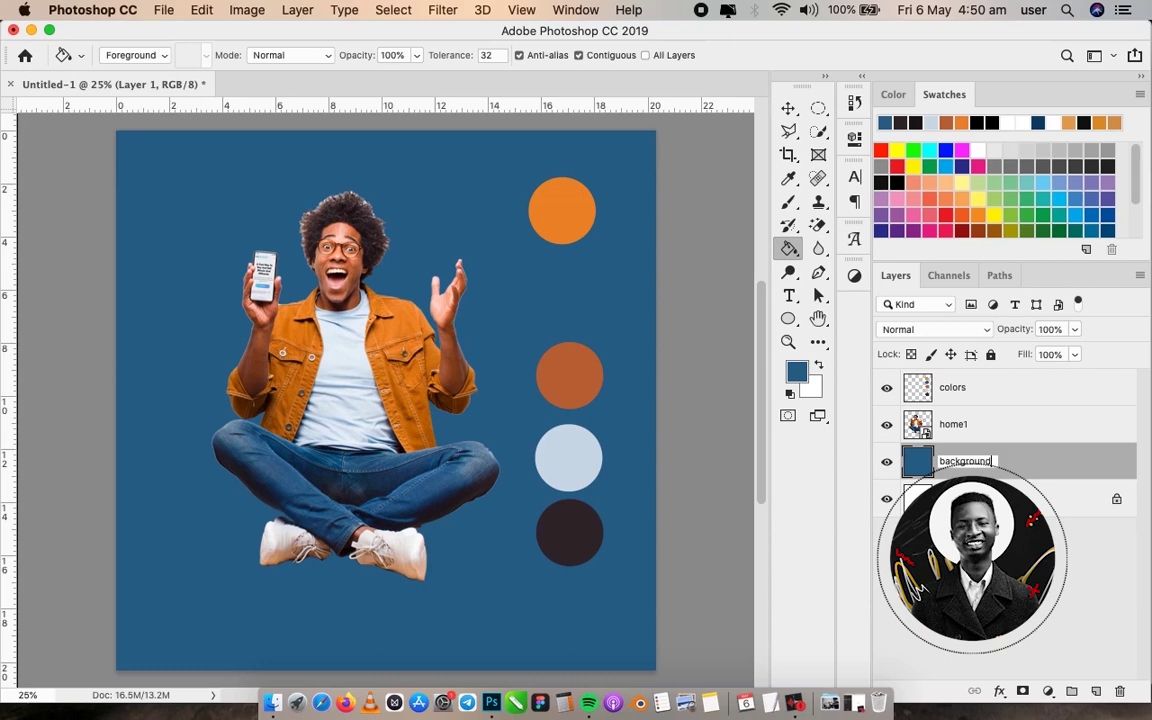
{"action": "key", "text": "Return"}
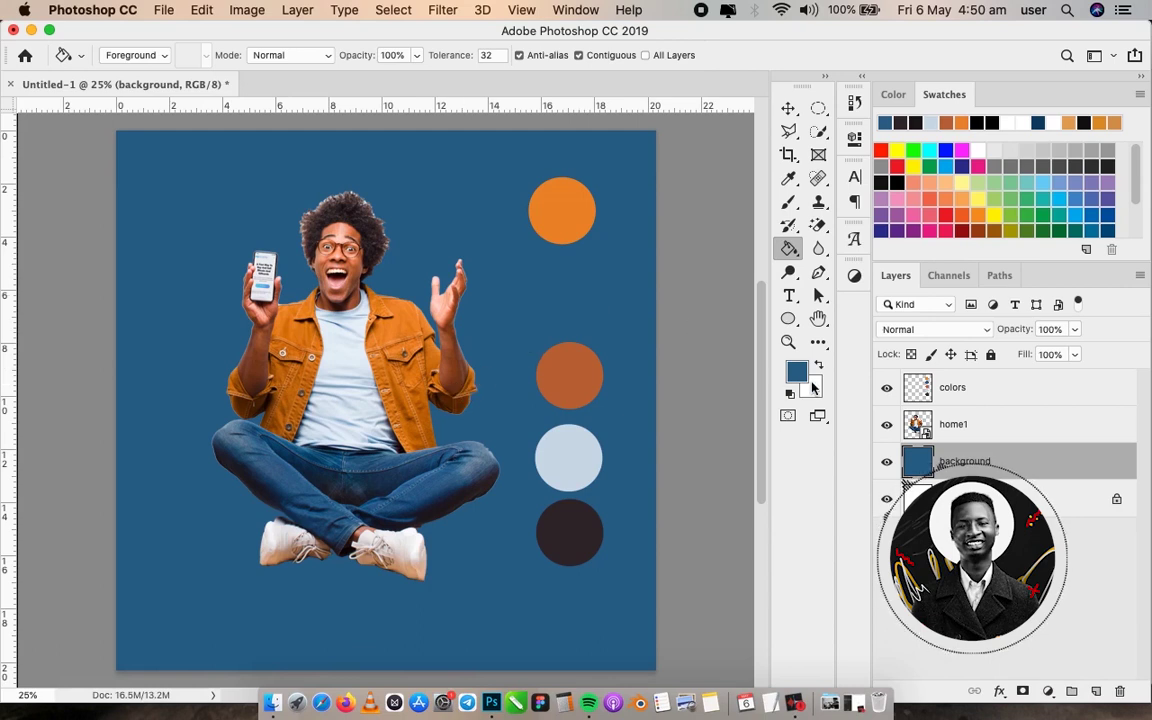
{"action": "right_click", "coordinate": [1045, 463]}
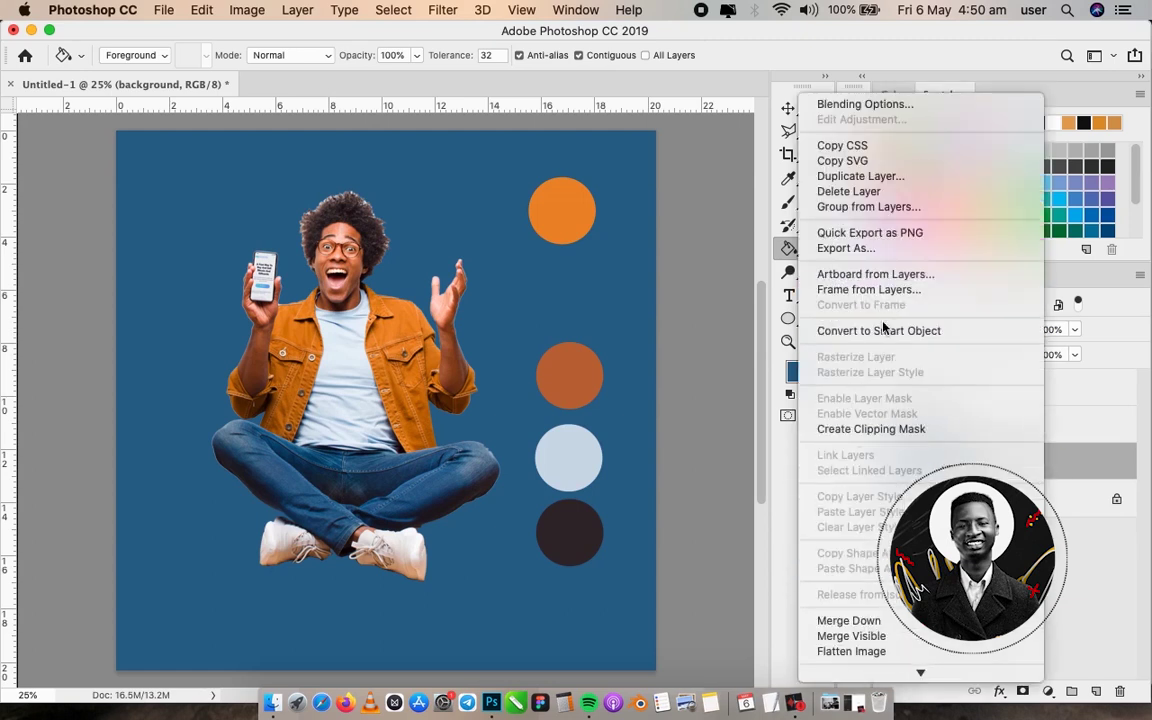
{"action": "left_click", "coordinate": [879, 331]}
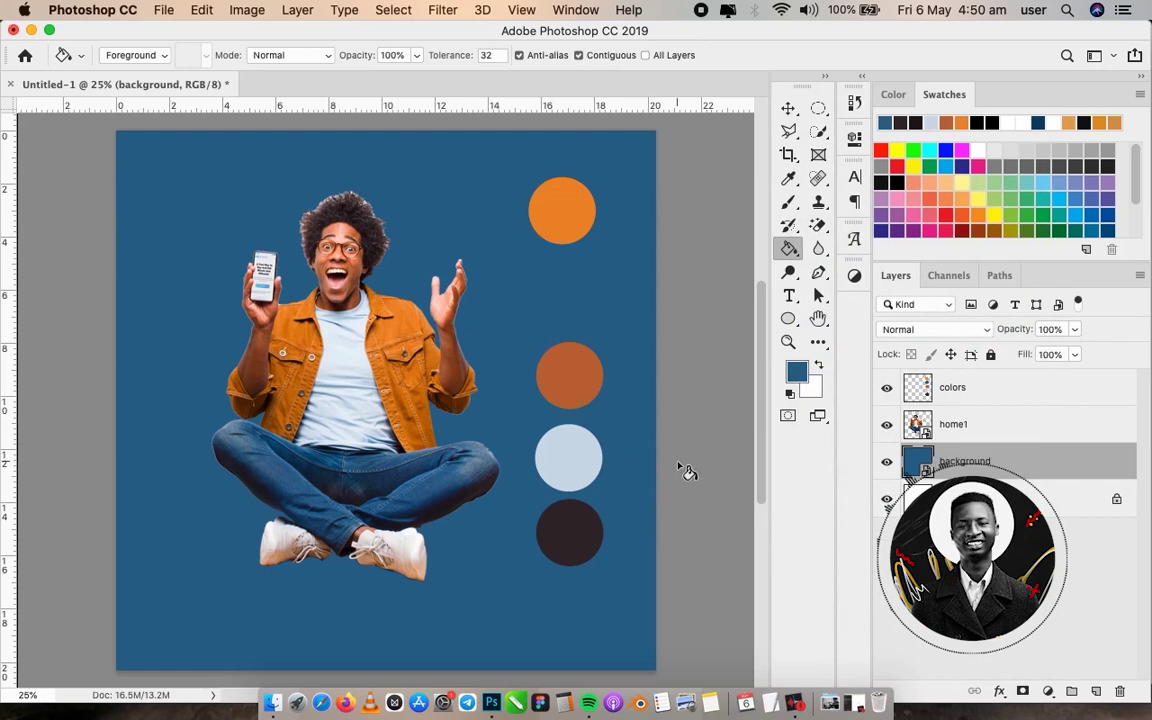
Hide the colors layer, and scale the home1 image down and place it in the lower centre of the canvas
{"action": "left_click", "coordinate": [887, 388]}
{"action": "left_click", "coordinate": [1022, 428]}
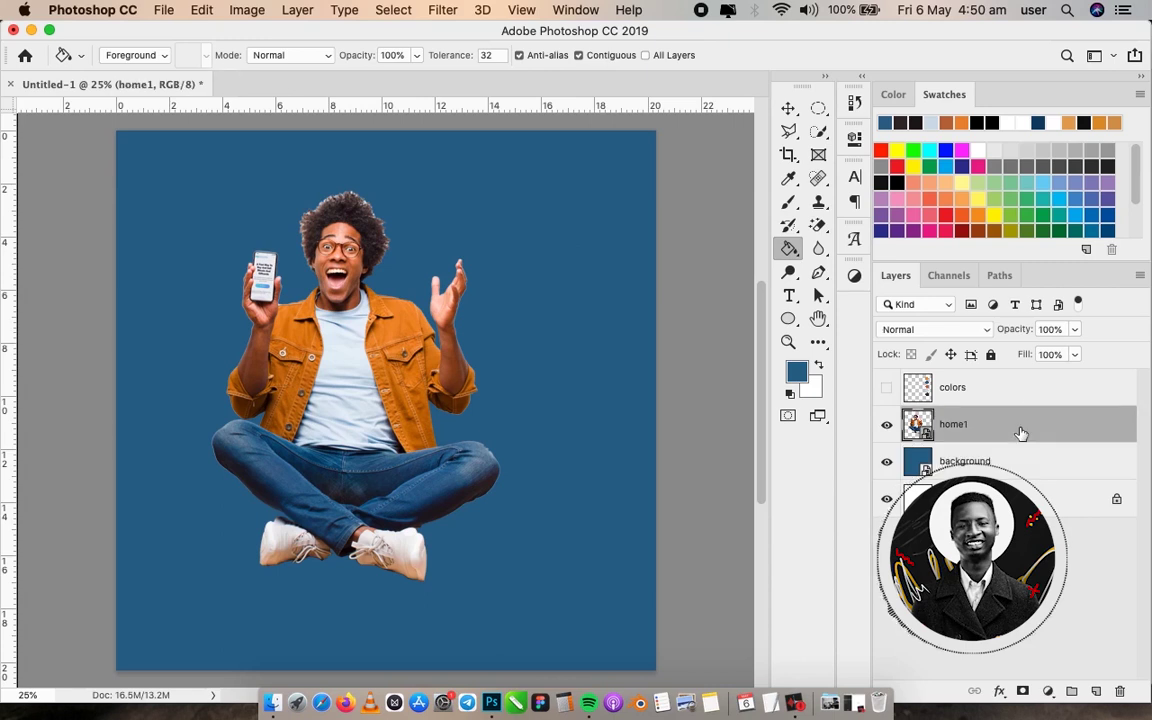
{"action": "key", "text": "v"}
{"action": "left_click_drag", "start_coordinate": [445, 373], "coordinate": [490, 415]}
{"action": "left_click_drag", "start_coordinate": [545, 231], "coordinate": [507, 284]}
{"action": "key", "text": "Return"}
{"action": "left_click_drag", "start_coordinate": [394, 435], "coordinate": [411, 428]}
{"action": "left_click_drag", "start_coordinate": [411, 428], "coordinate": [411, 428]}
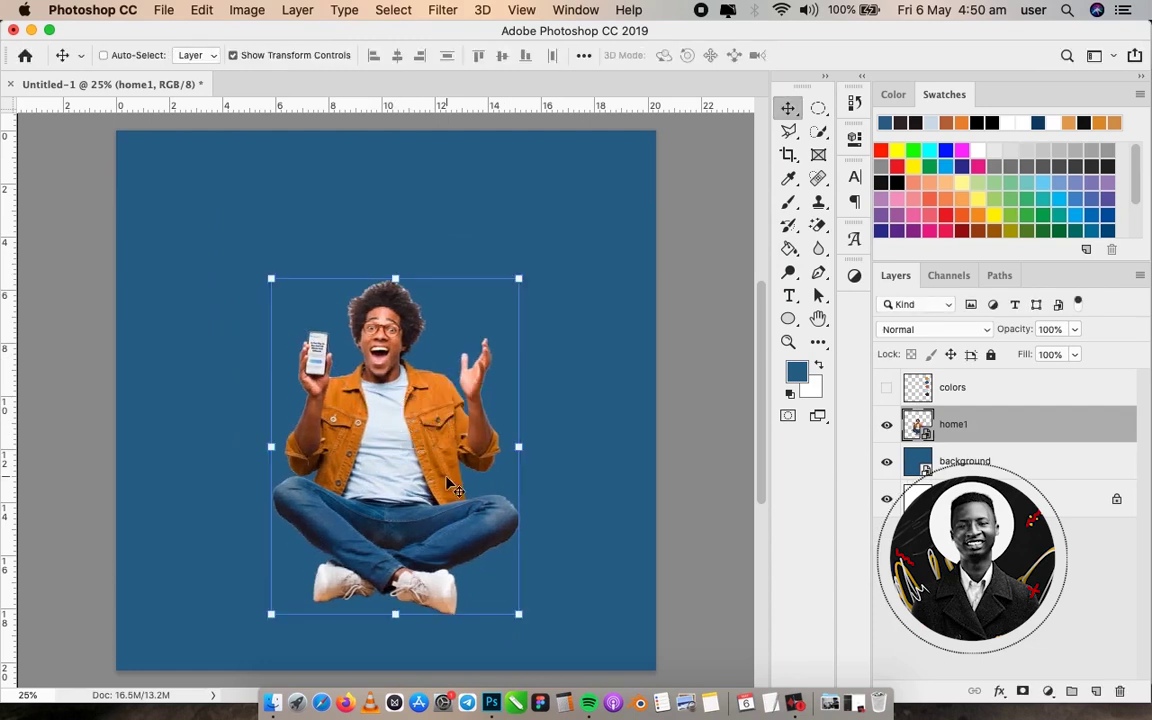
Add a new empty layer directly above the blue background layer
{"action": "left_click", "coordinate": [1052, 459]}
{"action": "key", "text": "Tab"}
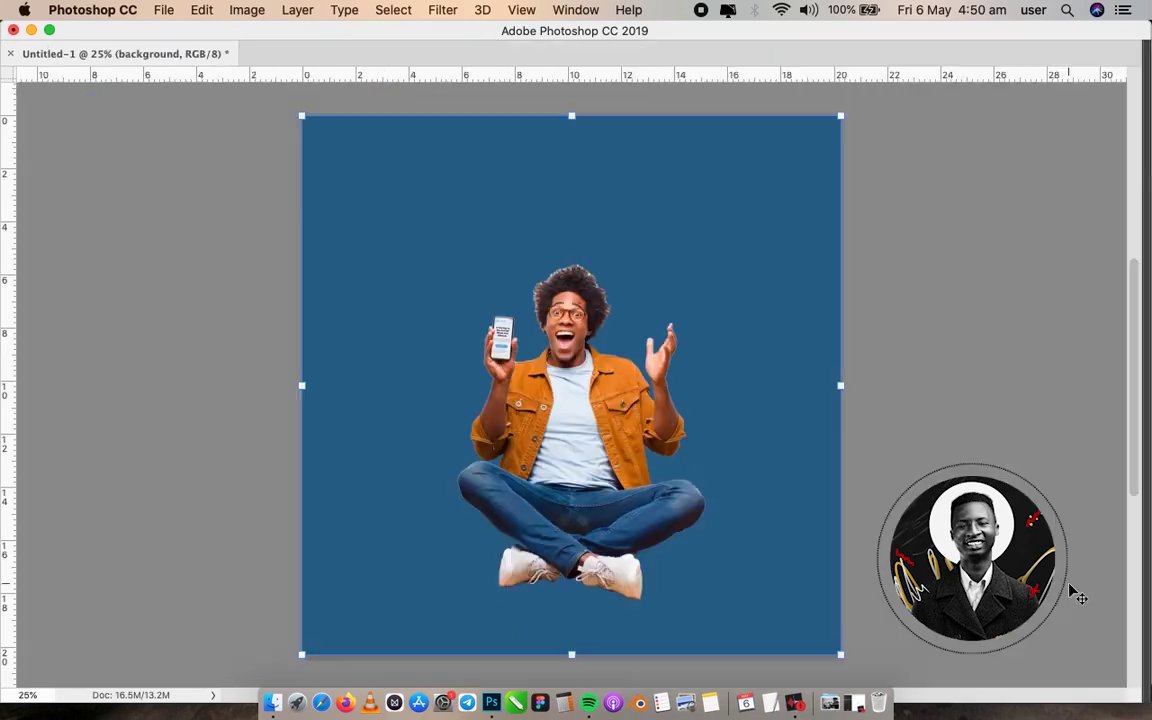
{"action": "key", "text": "Tab"}
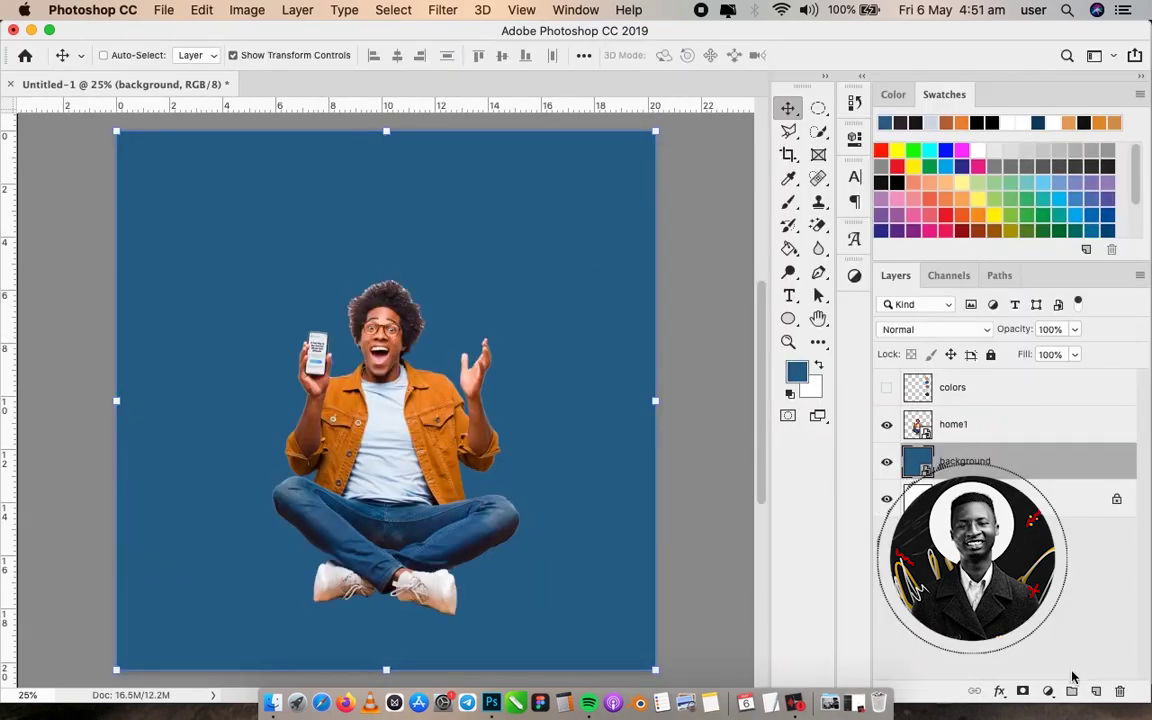
{"action": "left_click", "coordinate": [1098, 692]}
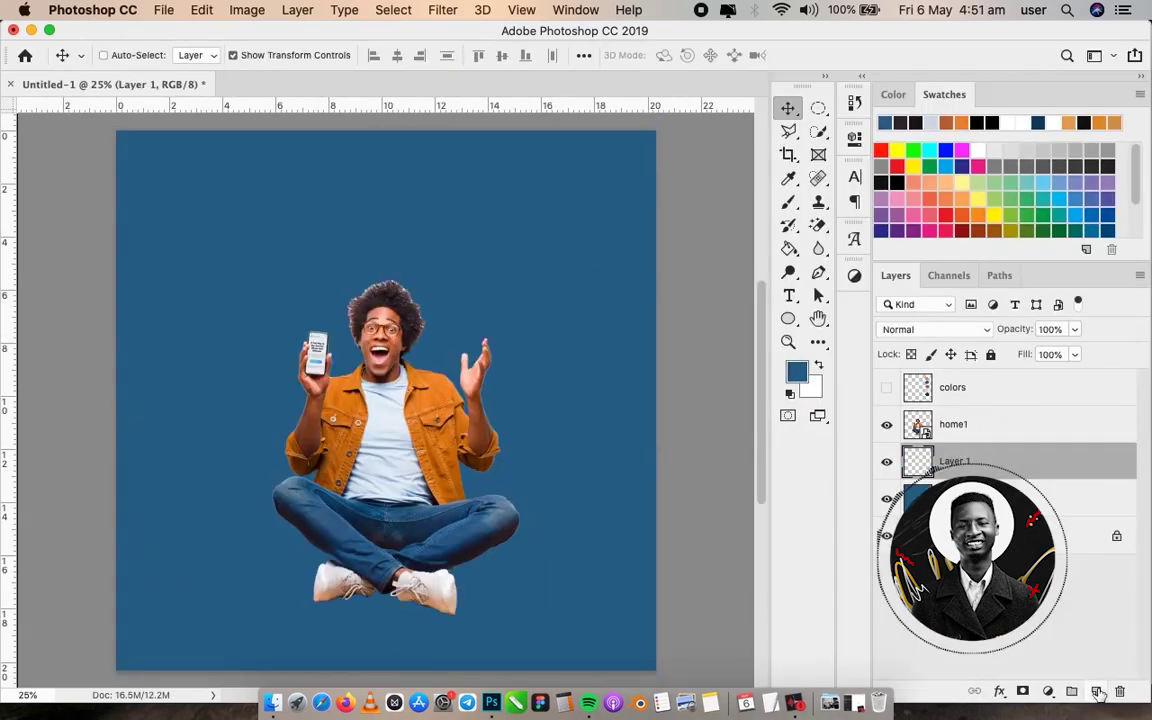
Set the foreground colour to a dark navy with hue 203°, saturation 90% and brightness 21%
{"action": "key", "text": "b"}
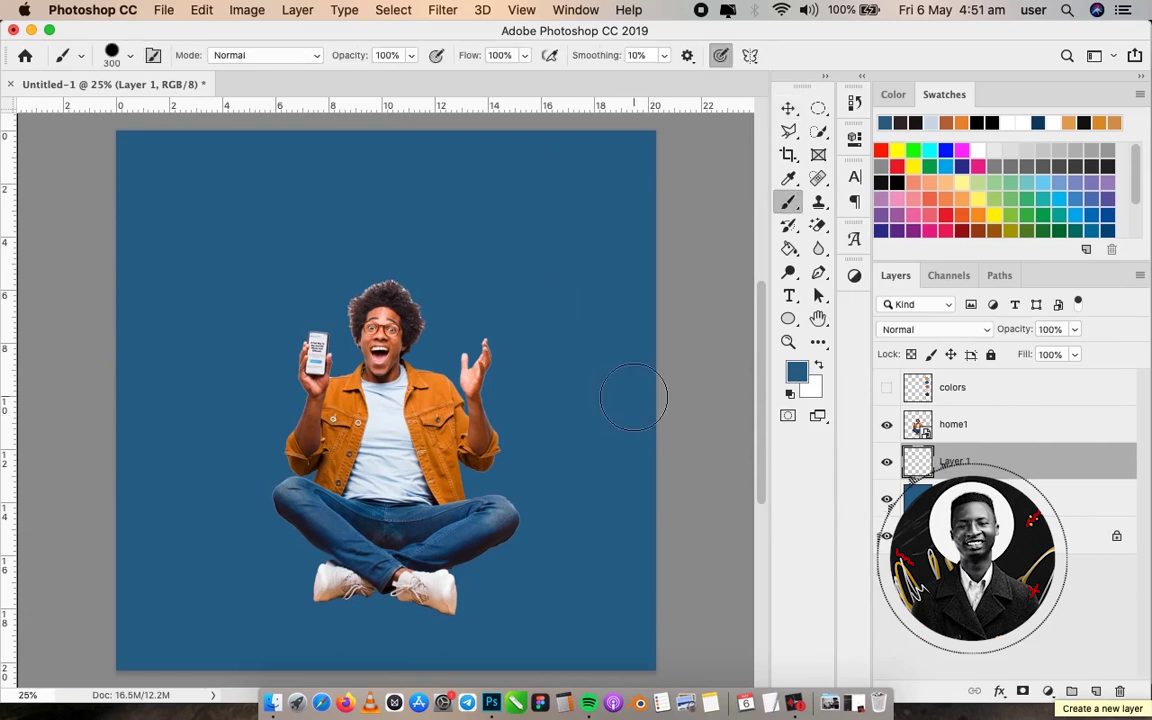
{"action": "left_click", "coordinate": [798, 373]}
{"action": "left_click_drag", "start_coordinate": [848, 358], "coordinate": [888, 434]}
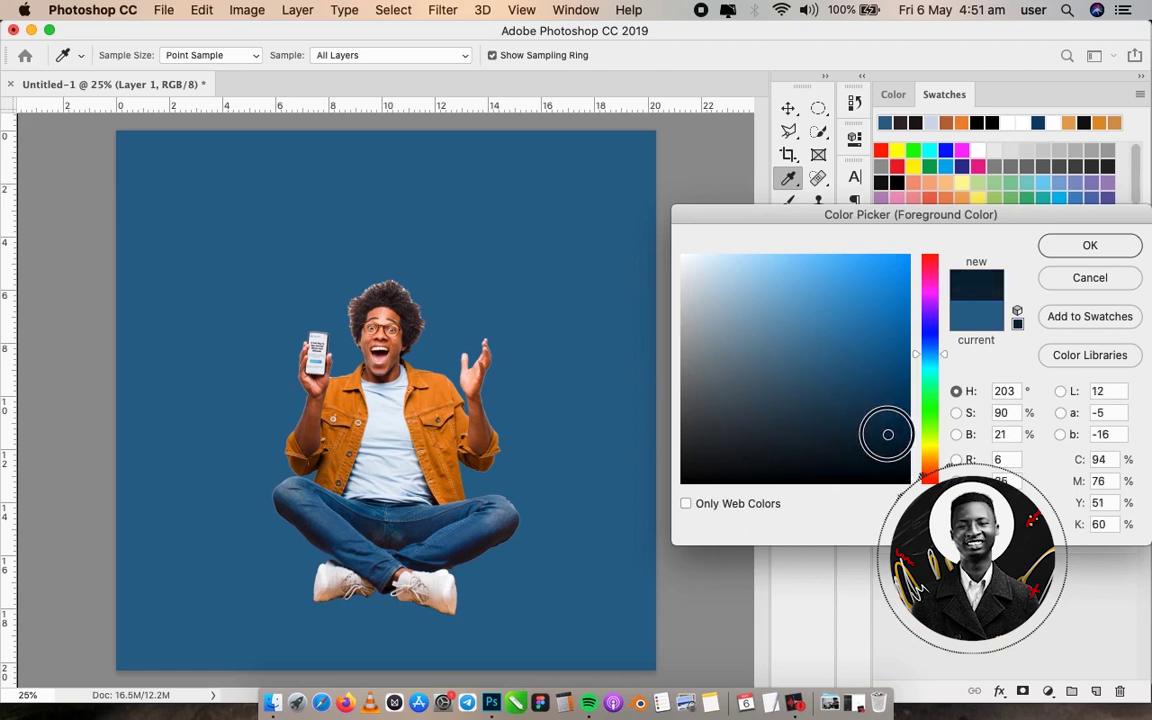
{"action": "left_click", "coordinate": [1064, 253]}
{"action": "key", "text": "b"}
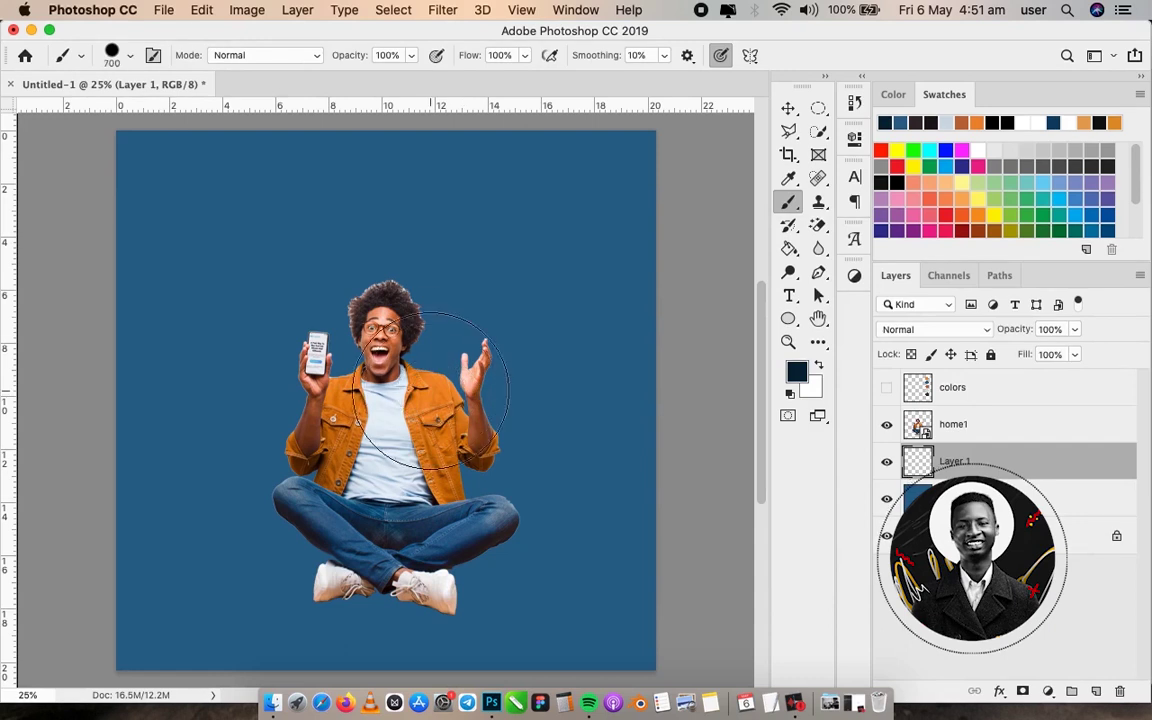
Soften the edge of the 700 px brush and paint a single dark navy dab behind the man's chest on the empty layer
{"action": "key", "text": "bracketright"}
{"action": "key", "text": "bracketright"}
{"action": "key", "text": "bracketright"}
{"action": "key", "text": "bracketright"}
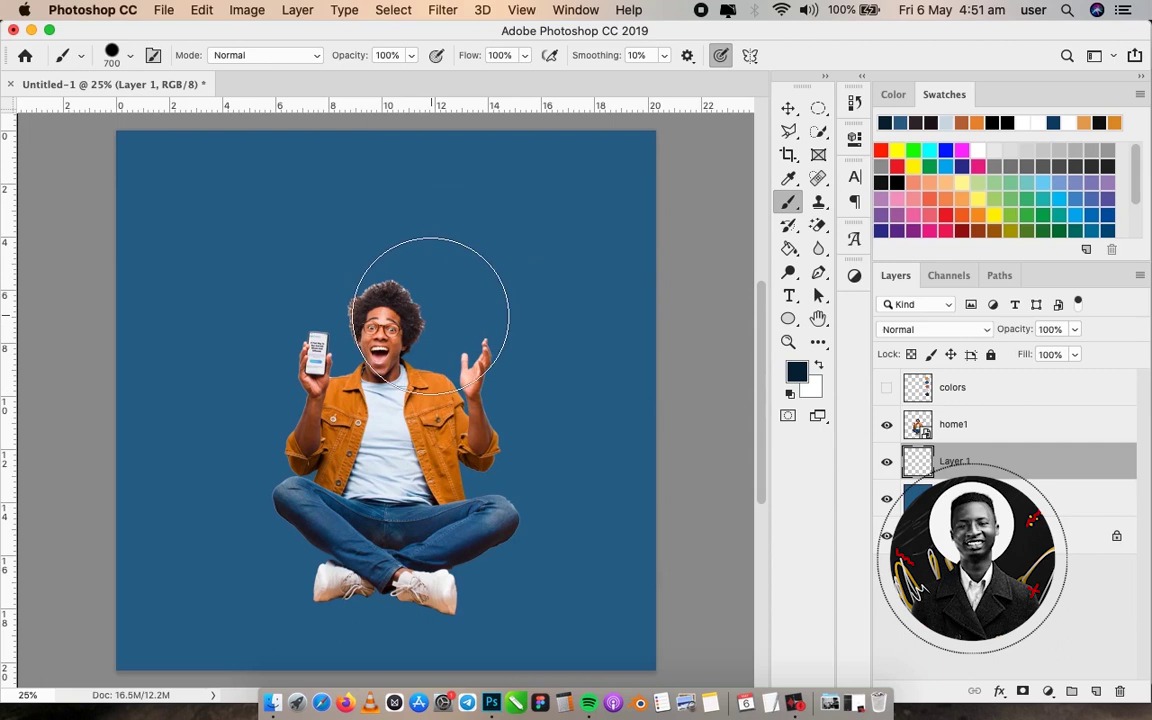
{"action": "right_click", "coordinate": [440, 316]}
{"action": "left_click_drag", "start_coordinate": [545, 398], "coordinate": [526, 400]}
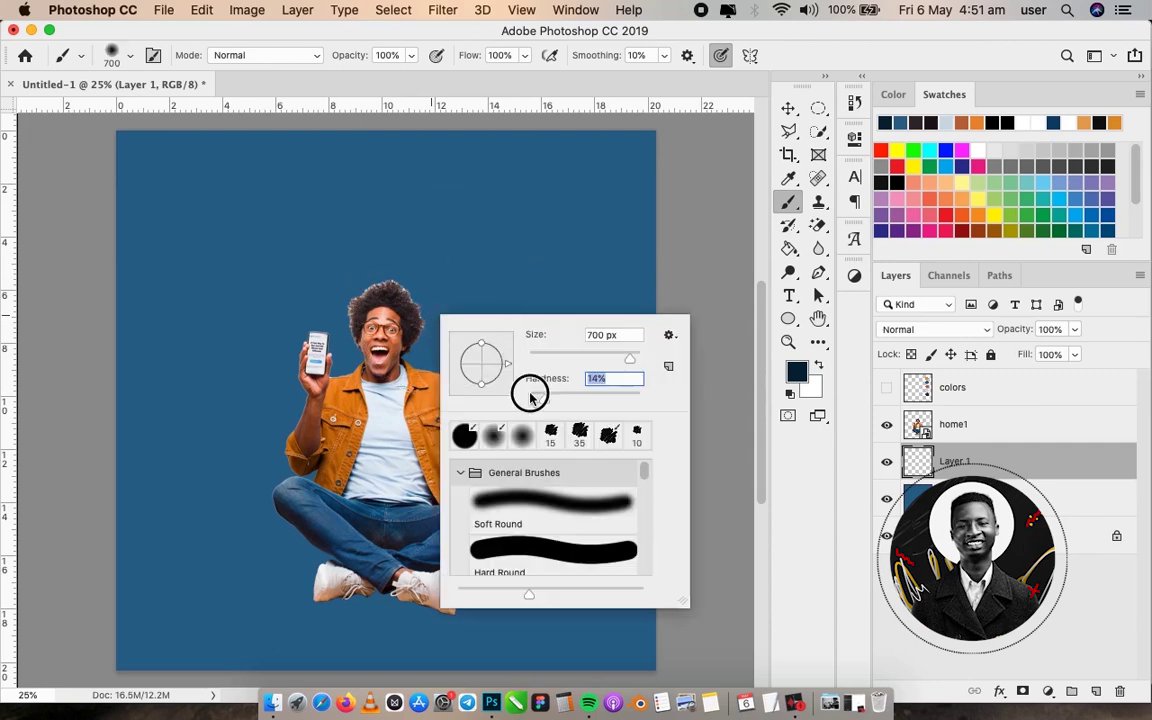
{"action": "key", "text": "Return"}
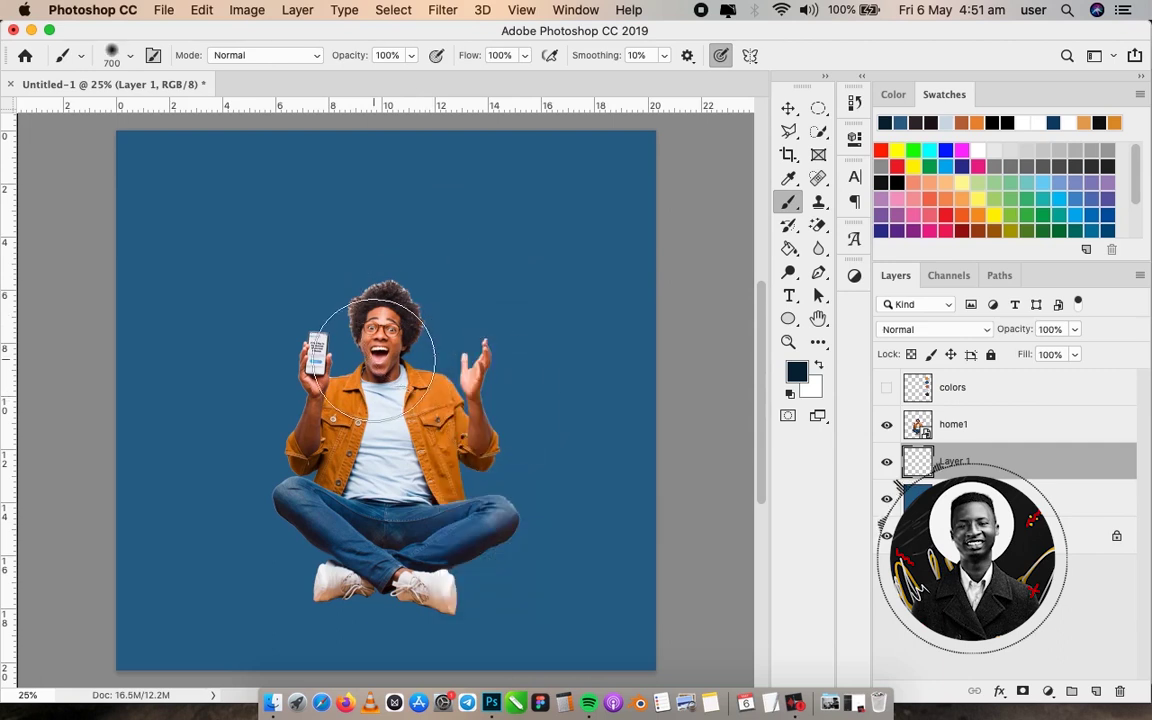
{"action": "left_click", "coordinate": [374, 359]}
Flatten the navy dab beneath the man's crossed legs and stretch it to 168.79% width so it forms a thin ground shadow
{"action": "key", "text": "v"}
{"action": "left_click_drag", "start_coordinate": [375, 231], "coordinate": [374, 342]}
{"action": "left_click_drag", "start_coordinate": [389, 470], "coordinate": [407, 604]}
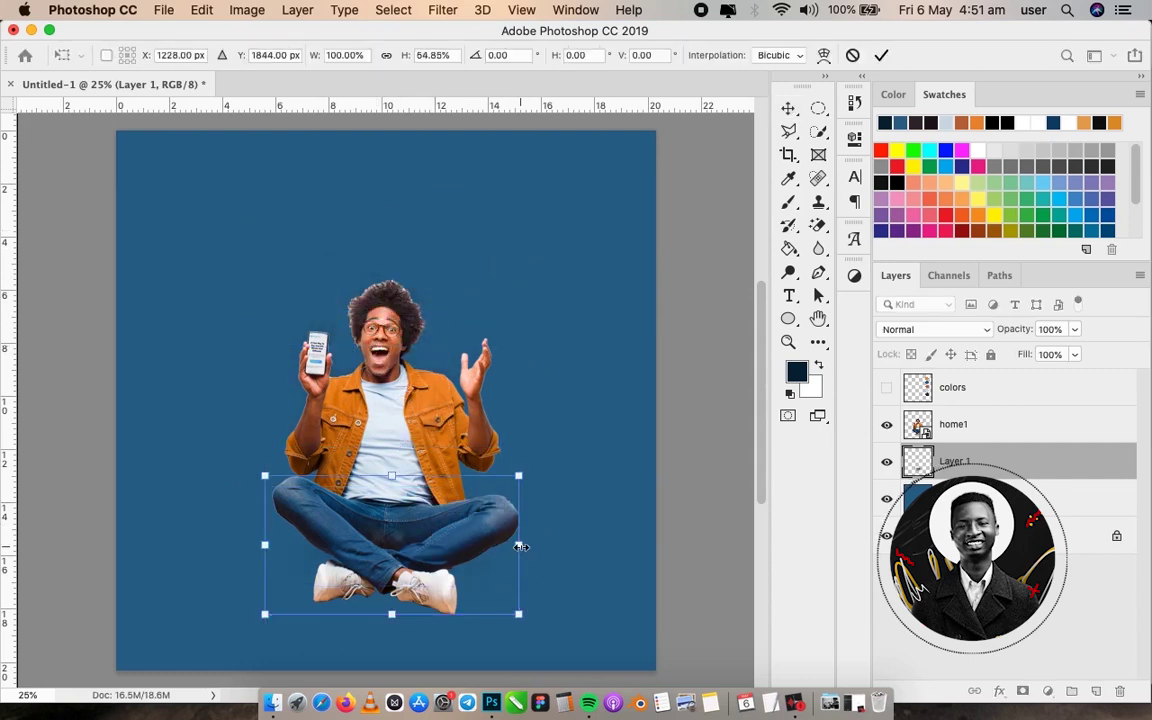
{"action": "left_click_drag", "start_coordinate": [519, 548], "coordinate": [442, 557]}
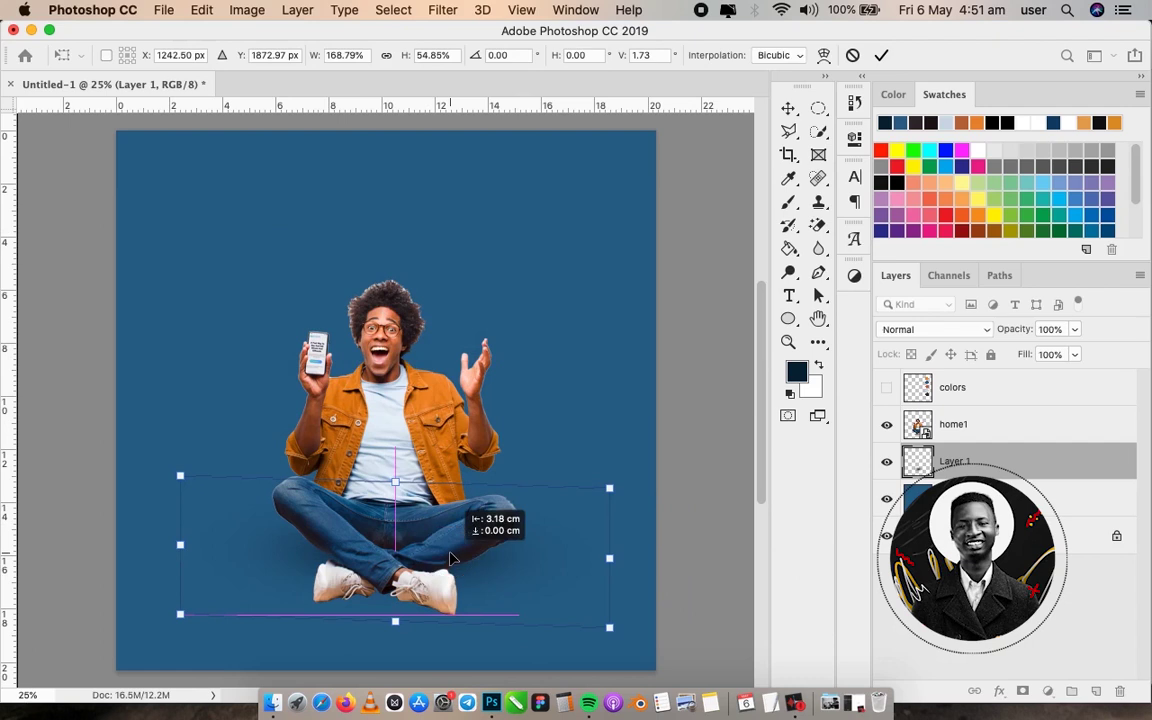
{"action": "left_click_drag", "start_coordinate": [395, 483], "coordinate": [395, 527]}
{"action": "left_click_drag", "start_coordinate": [487, 590], "coordinate": [478, 584]}
{"action": "key", "text": "Return"}
{"action": "key", "text": "z"}
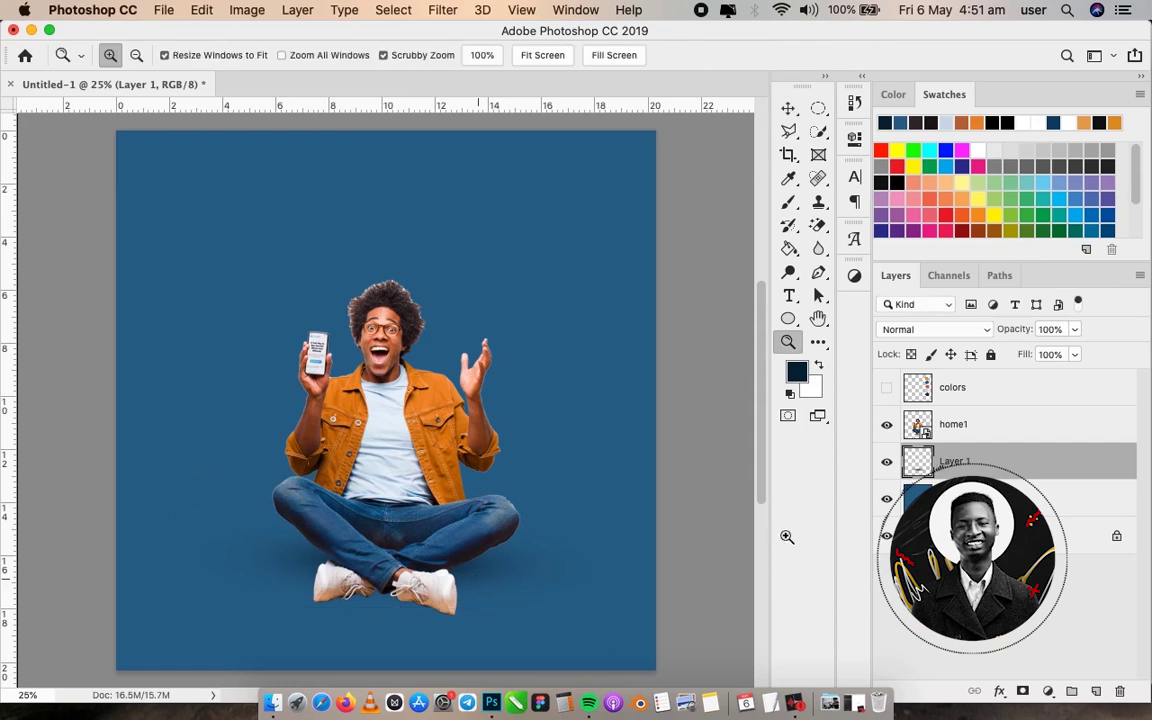
Rename the navy dab's layer to "shadow"
{"action": "double_click", "coordinate": [968, 460]}
{"action": "type", "text": "shadow"}
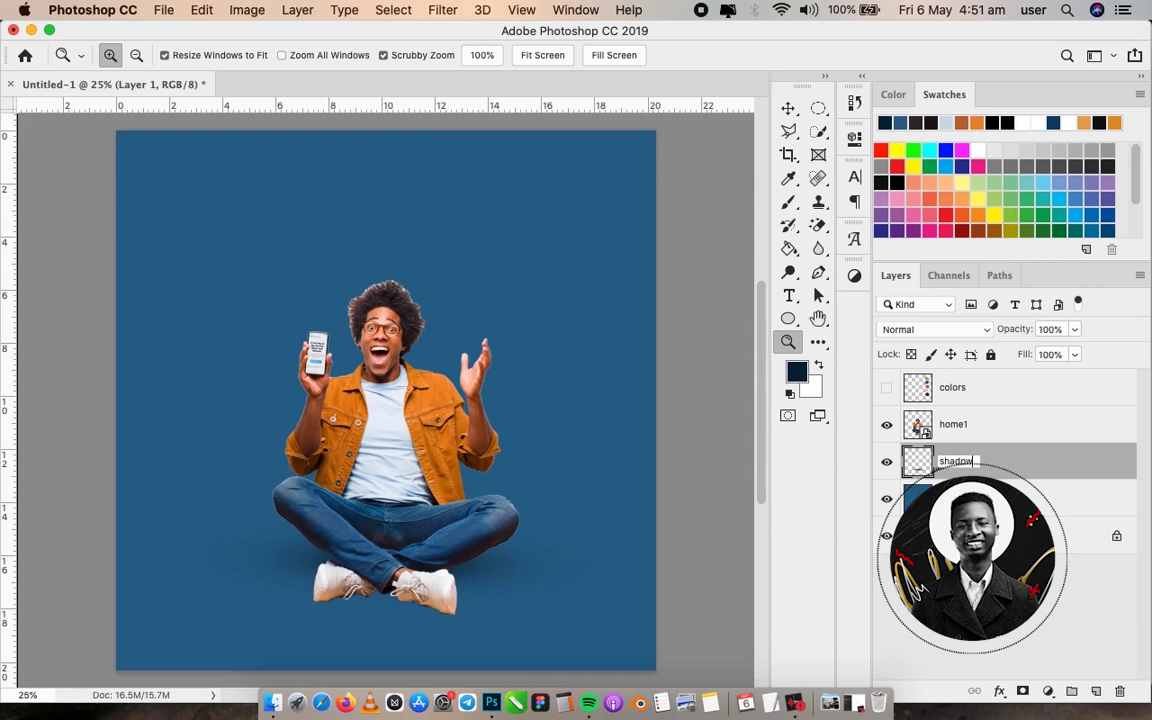
{"action": "key", "text": "Return"}
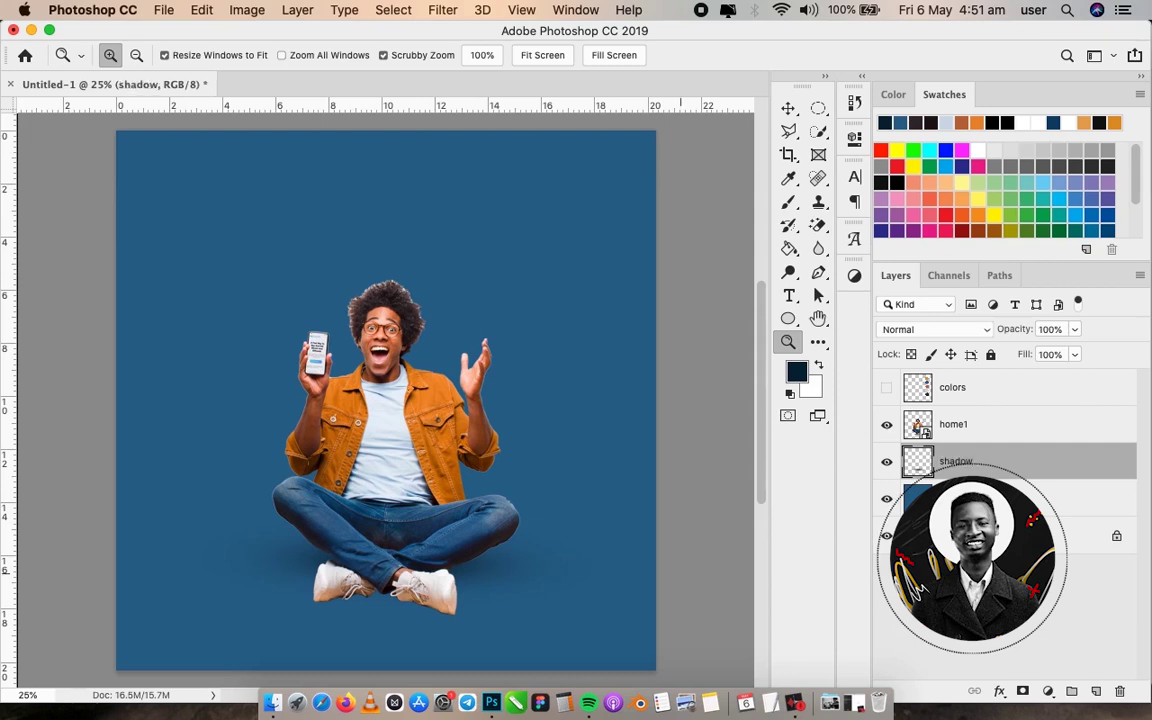
Duplicate the shadow layer and nudge the copy down slightly beneath the man's legs to deepen the shadow
{"action": "key", "text": "super+j"}
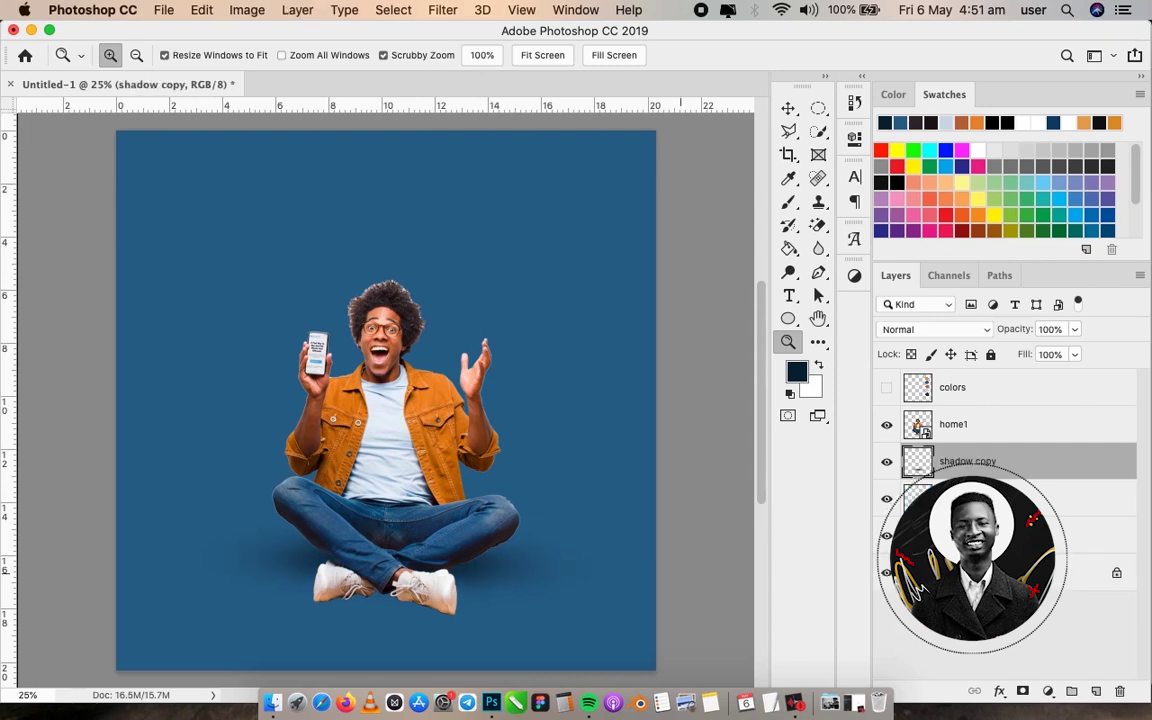
{"action": "key", "text": "v"}
{"action": "key", "text": "shift+Down"}
{"action": "key", "text": "shift+Down"}
{"action": "key", "text": "shift+Down"}
{"action": "key", "text": "shift+Down"}
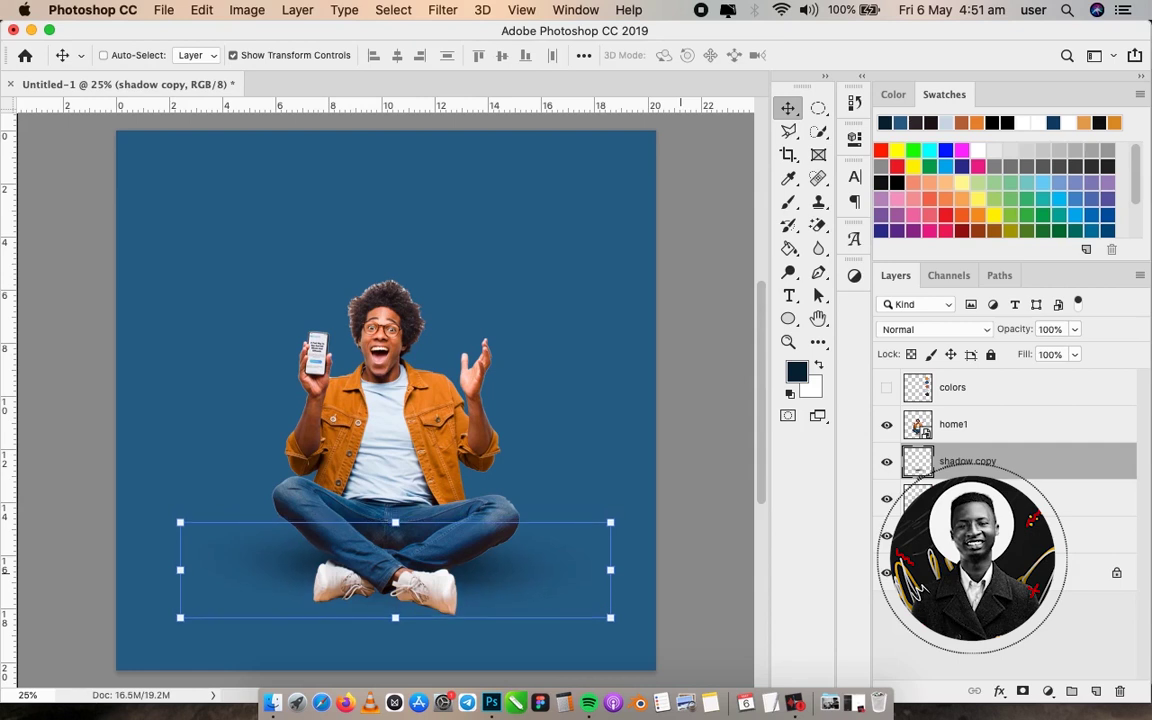
{"action": "key", "text": "z"}
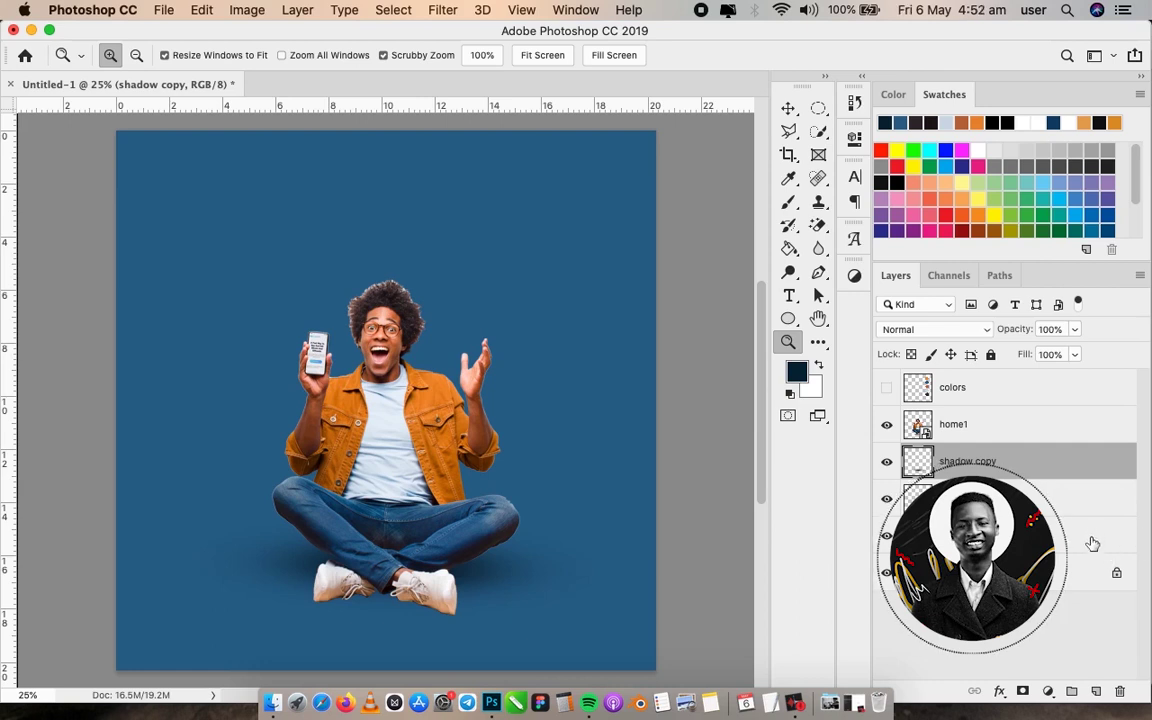
Add a new layer and draw a dark navy rectangle about 2990 × 924 px across the lower part of the canvas, behind the man
{"action": "left_click", "coordinate": [1095, 691]}
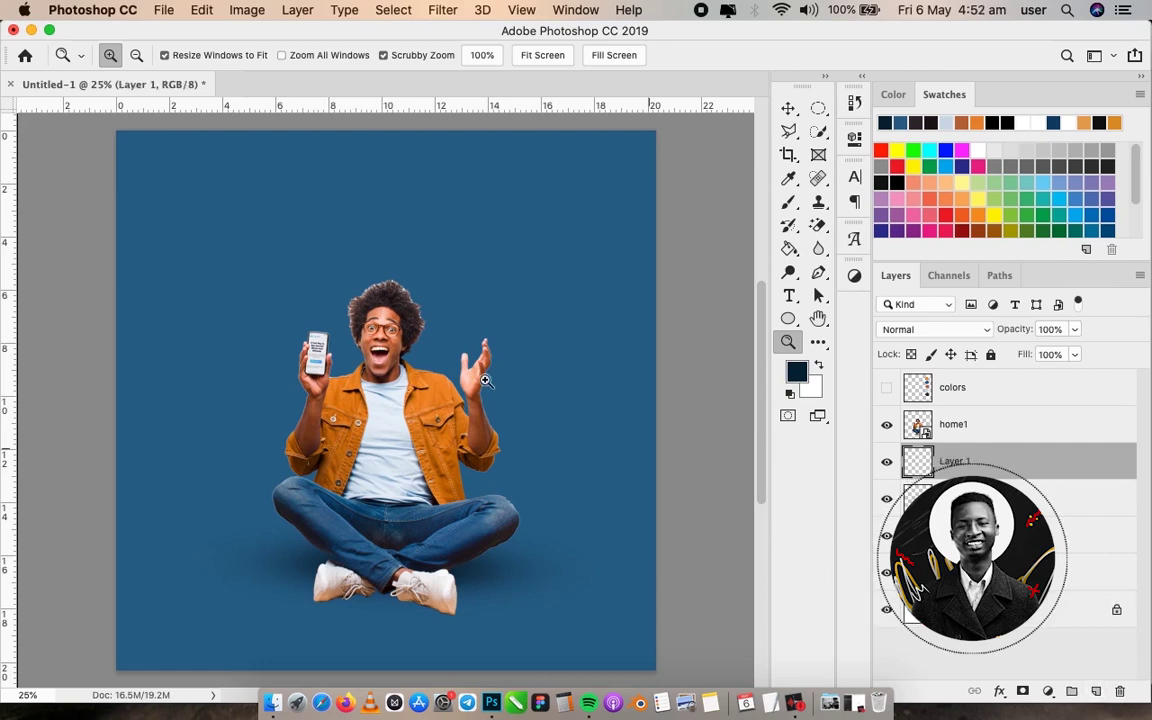
{"action": "left_click", "coordinate": [789, 316]}
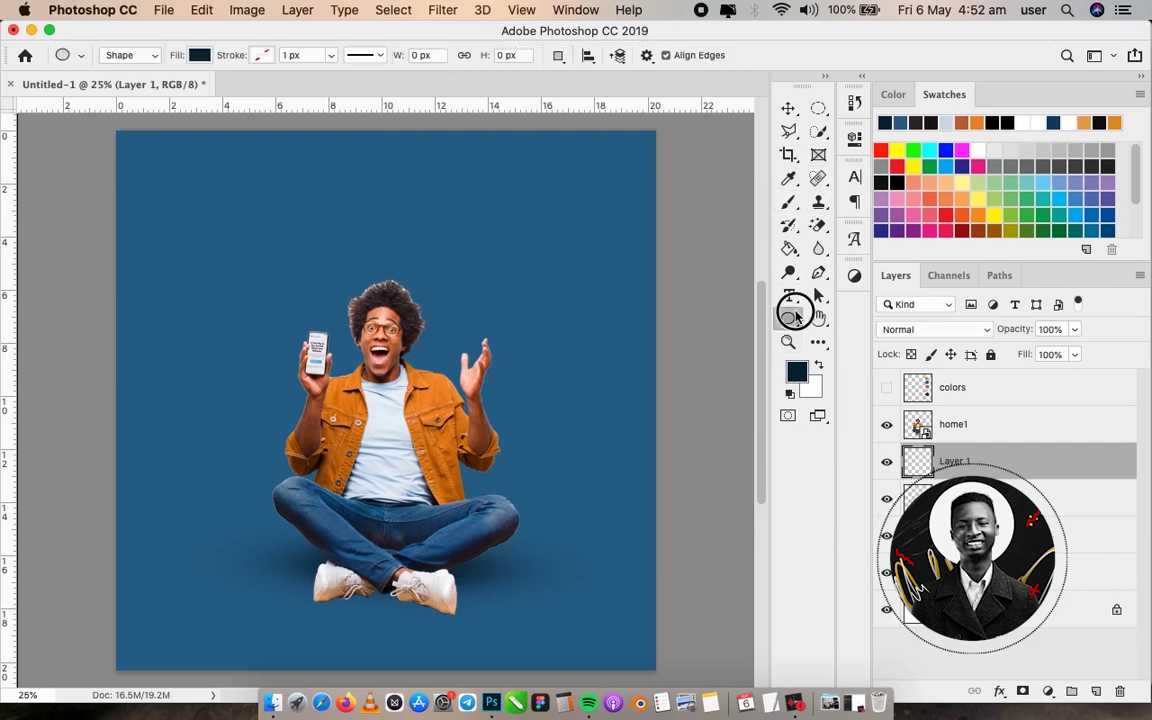
{"action": "right_click", "coordinate": [796, 315]}
{"action": "left_click", "coordinate": [870, 247]}
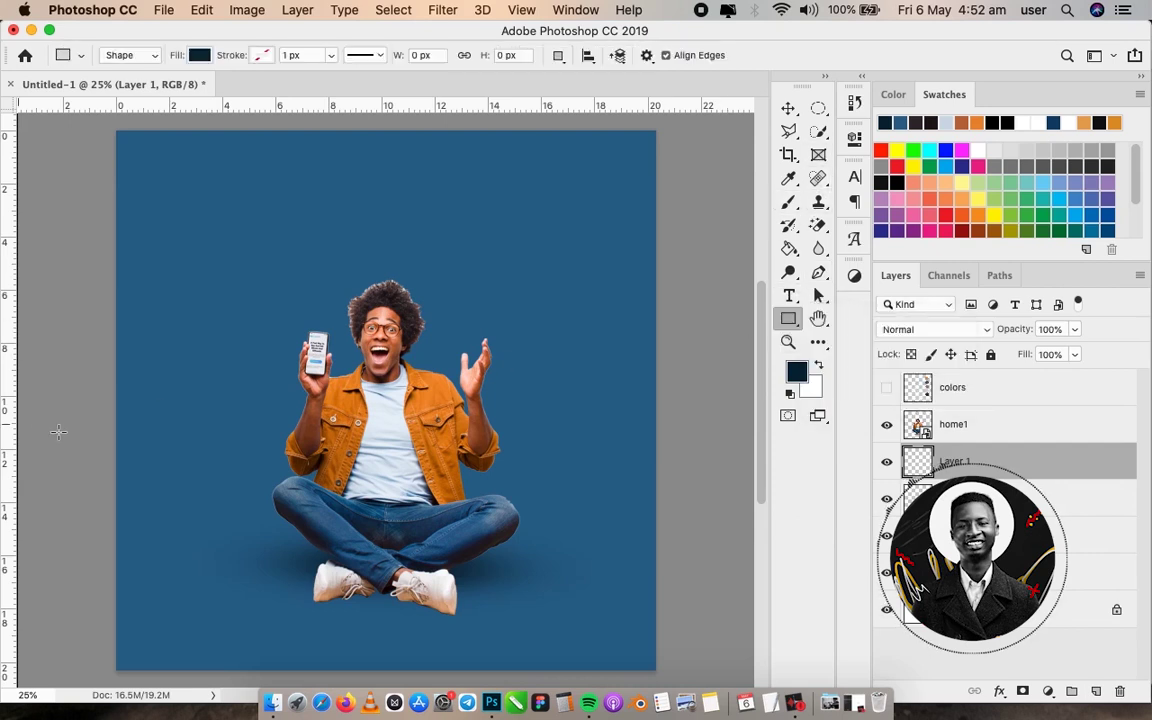
{"action": "left_click_drag", "start_coordinate": [45, 481], "coordinate": [718, 678]}
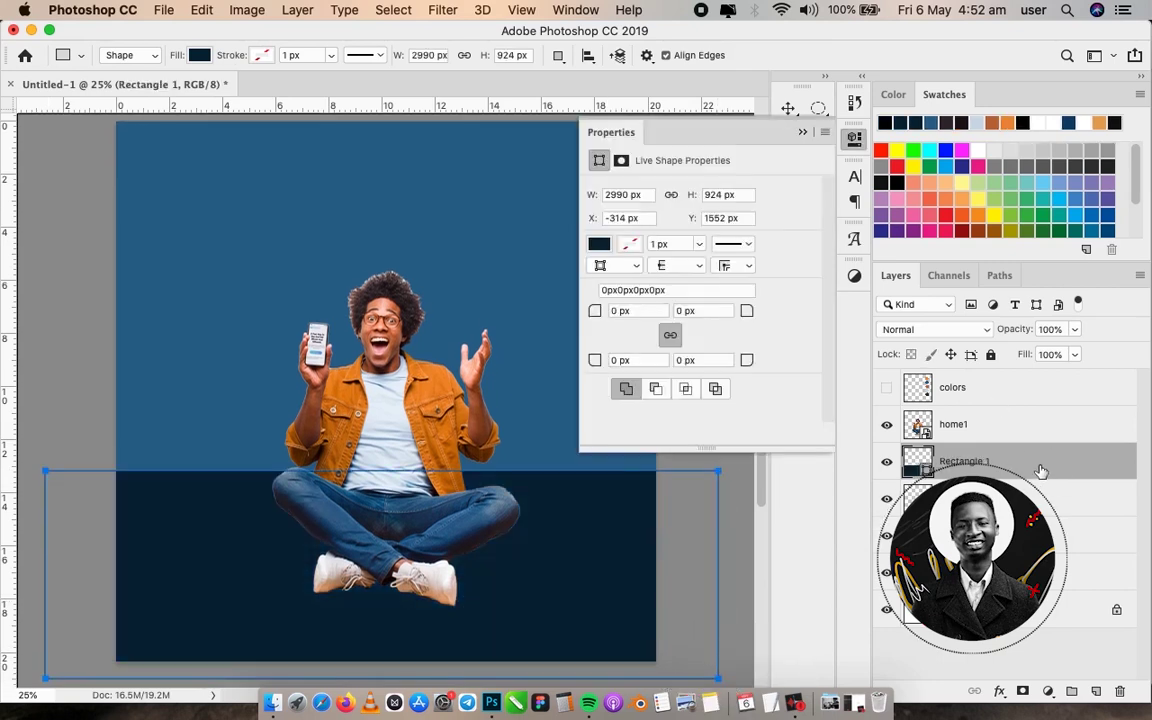
{"action": "left_click", "coordinate": [803, 132]}
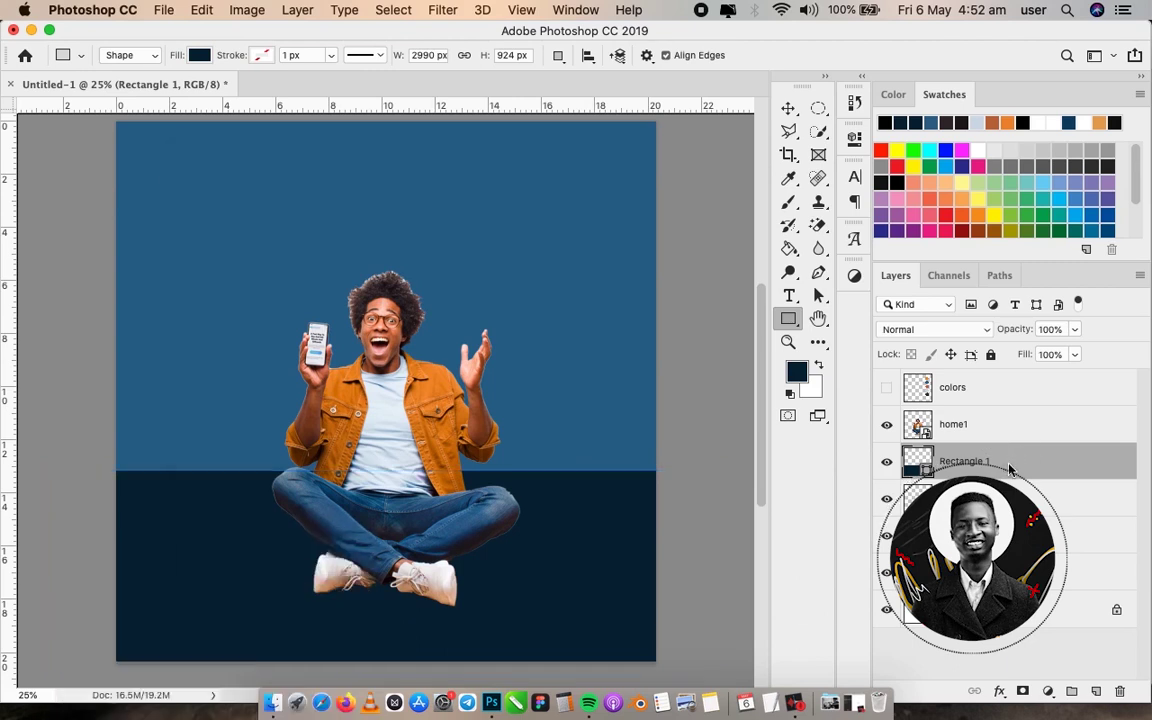
Apply a linear 90° Gradient Overlay to the rectangle layer using the Foreground to Transparent preset
{"action": "double_click", "coordinate": [1040, 462]}
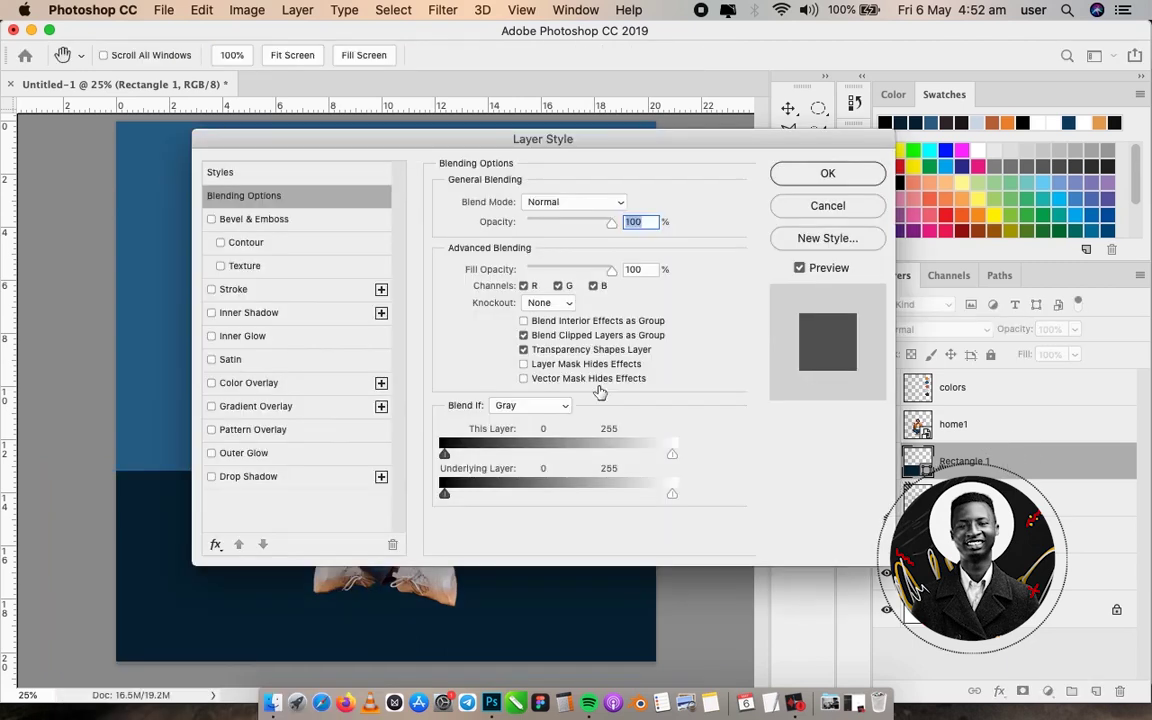
{"action": "left_click", "coordinate": [266, 407]}
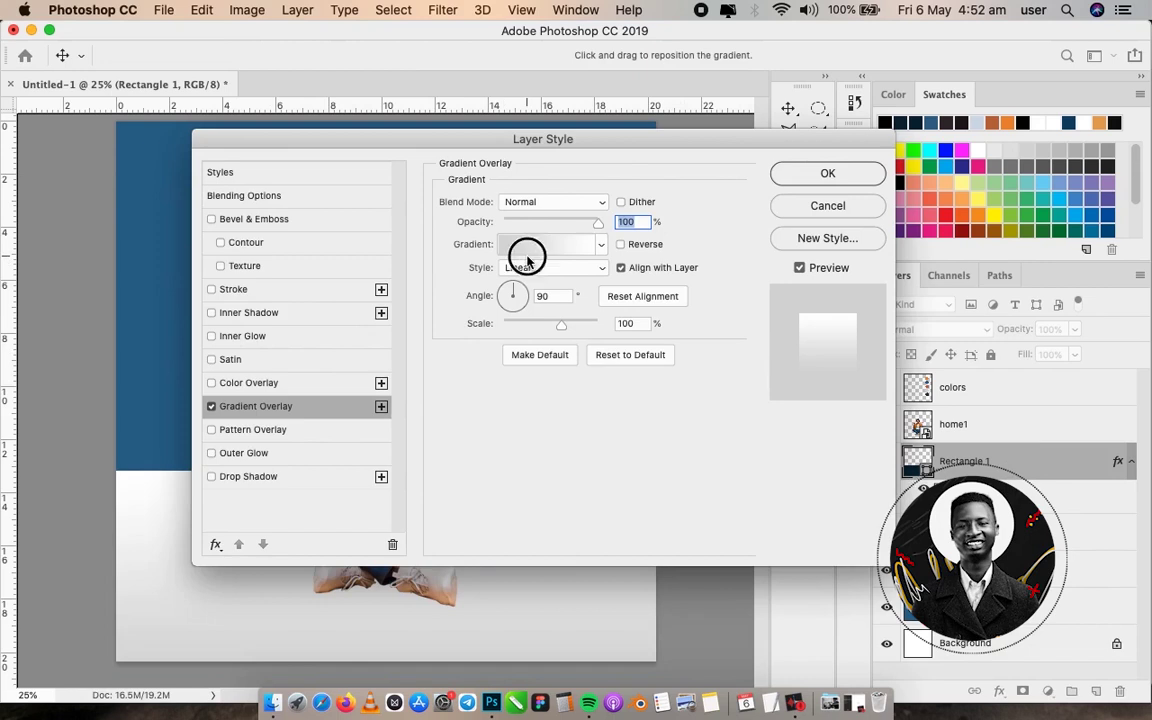
{"action": "left_click", "coordinate": [529, 249]}
{"action": "left_click", "coordinate": [411, 170]}
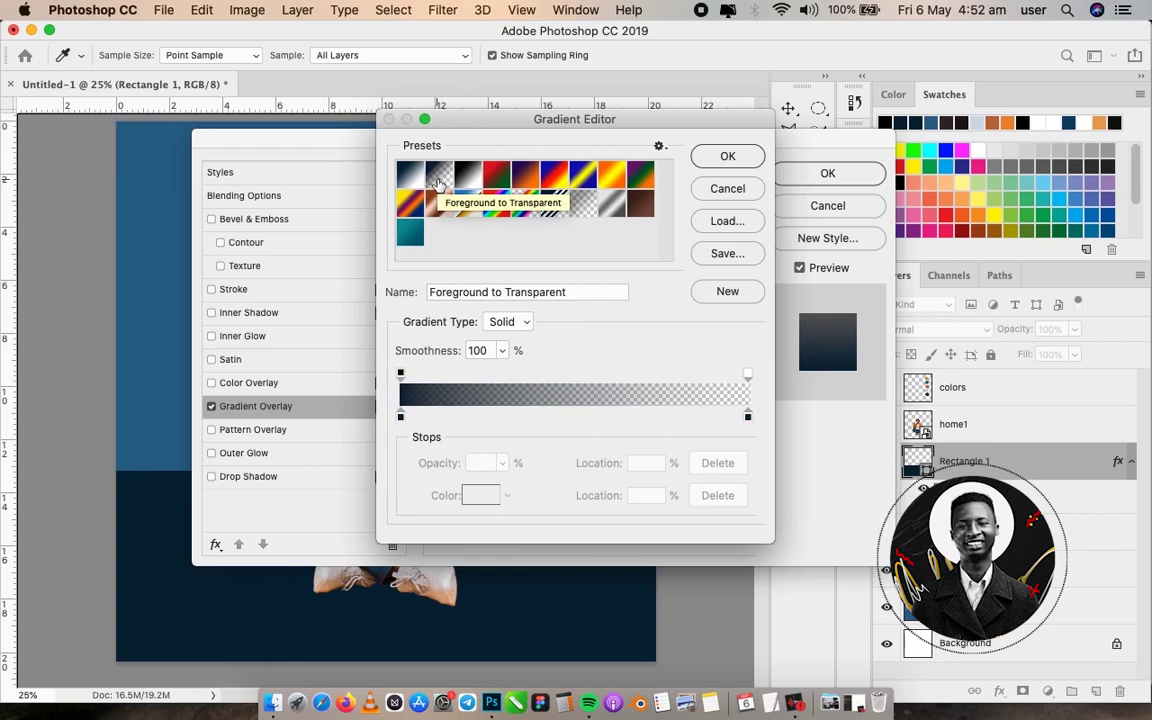
{"action": "left_click", "coordinate": [720, 160]}
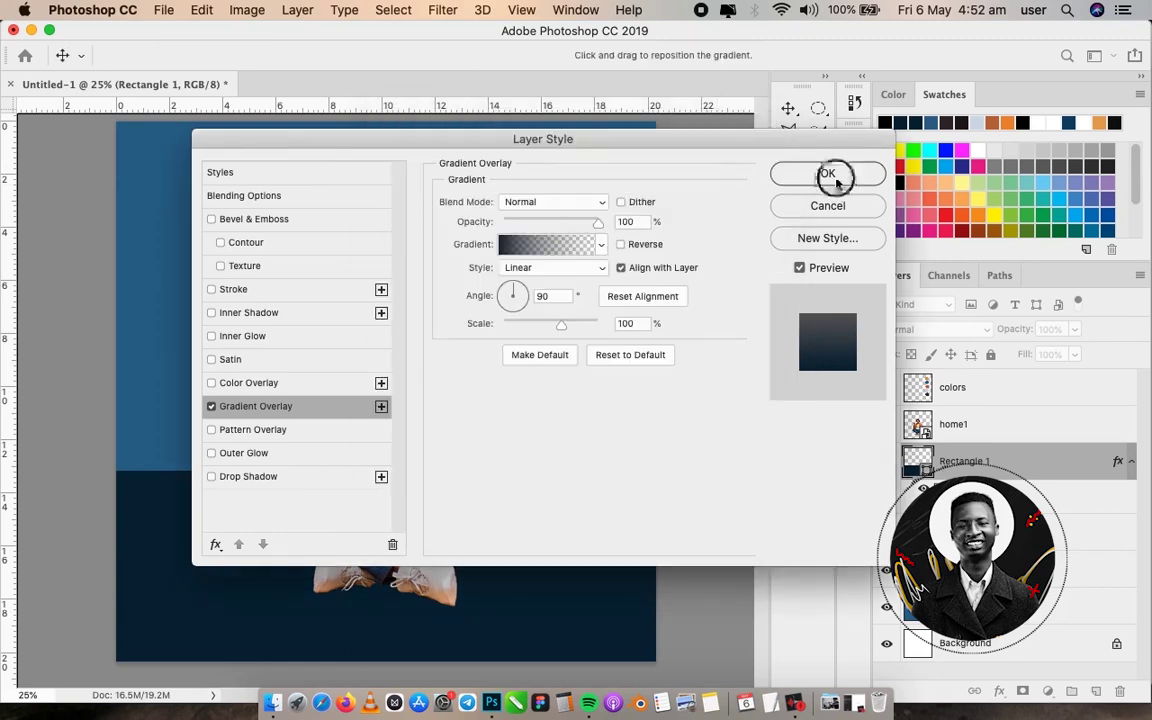
{"action": "key", "text": "Return"}
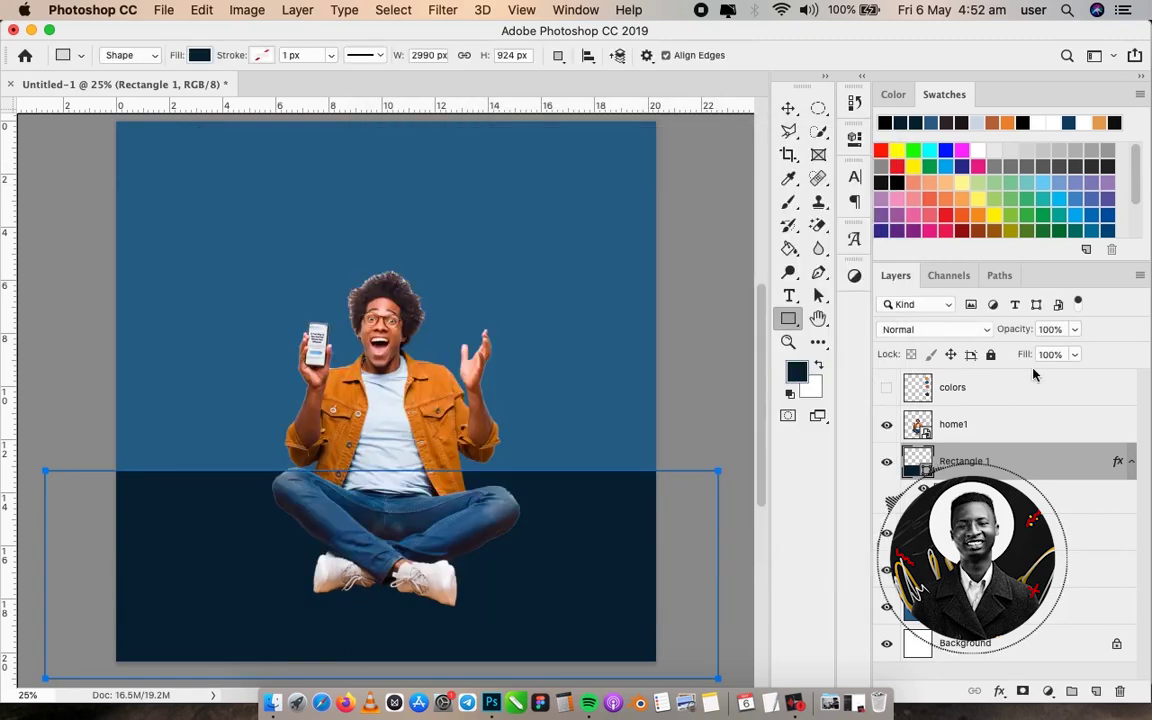
Lower the rectangle layer's fill to 0% and convert the layer to a smart object
{"action": "left_click", "coordinate": [1076, 355]}
{"action": "left_click_drag", "start_coordinate": [1068, 378], "coordinate": [833, 350]}
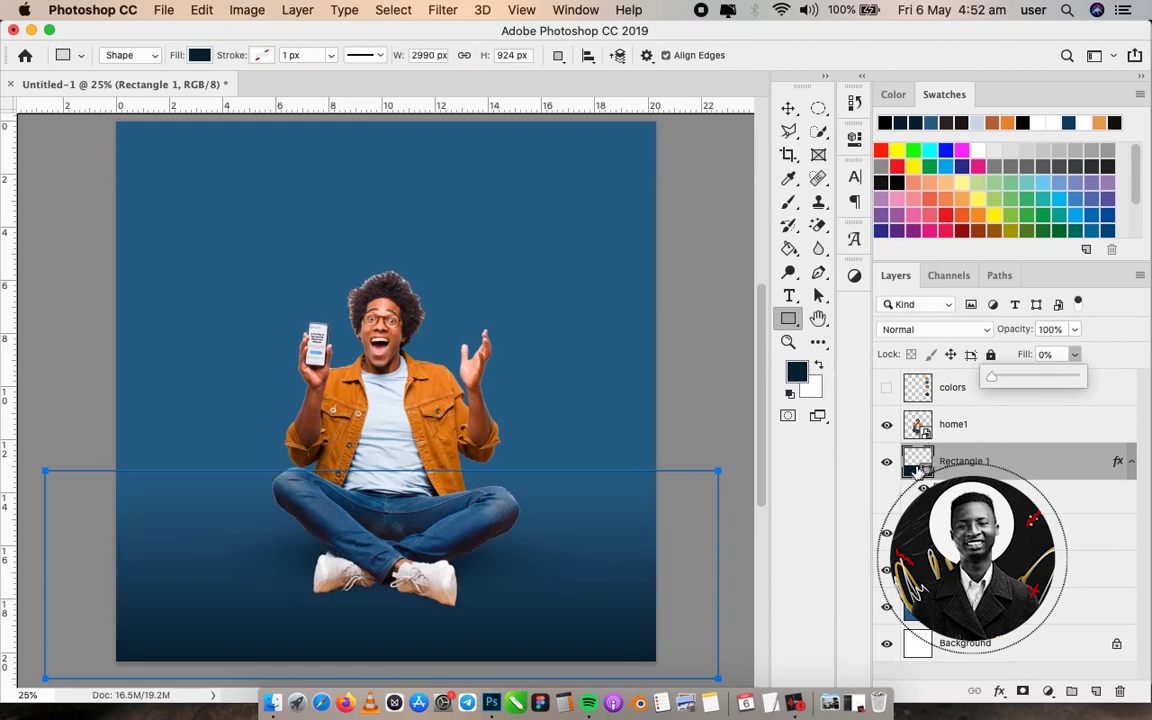
{"action": "left_click", "coordinate": [1060, 465]}
{"action": "right_click", "coordinate": [1060, 462]}
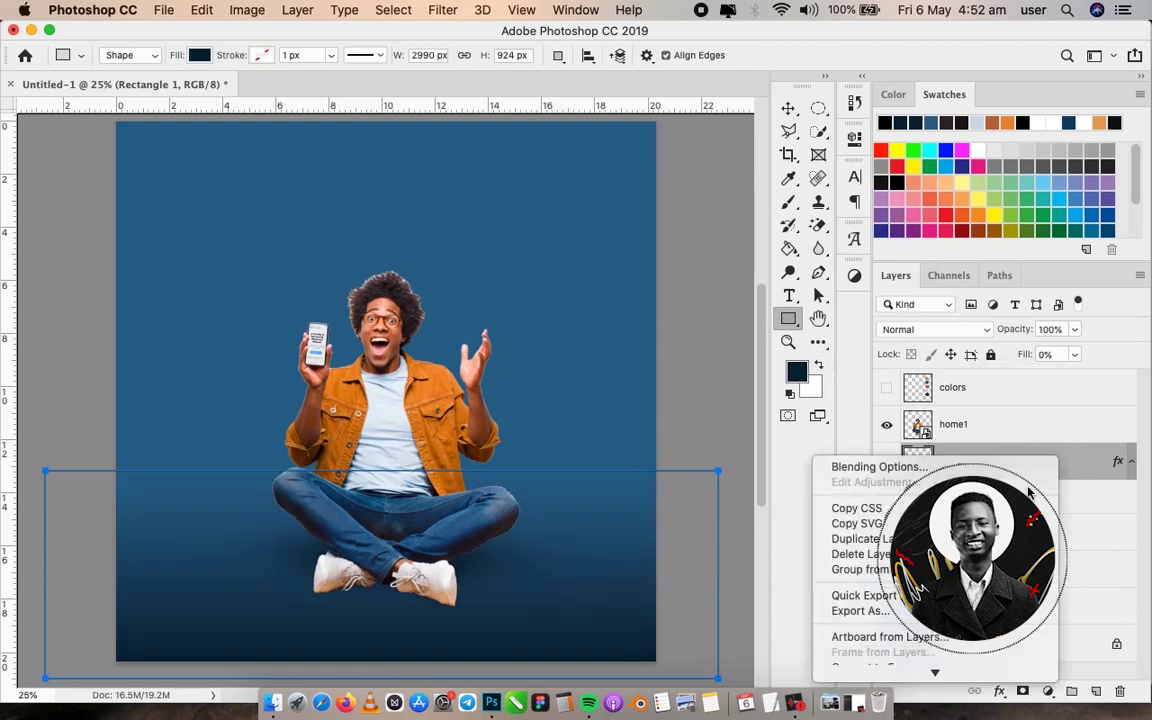
{"action": "scroll", "coordinate": [885, 420], "scroll_direction": "down", "scroll_amount": 5}
{"action": "left_click", "coordinate": [900, 234]}
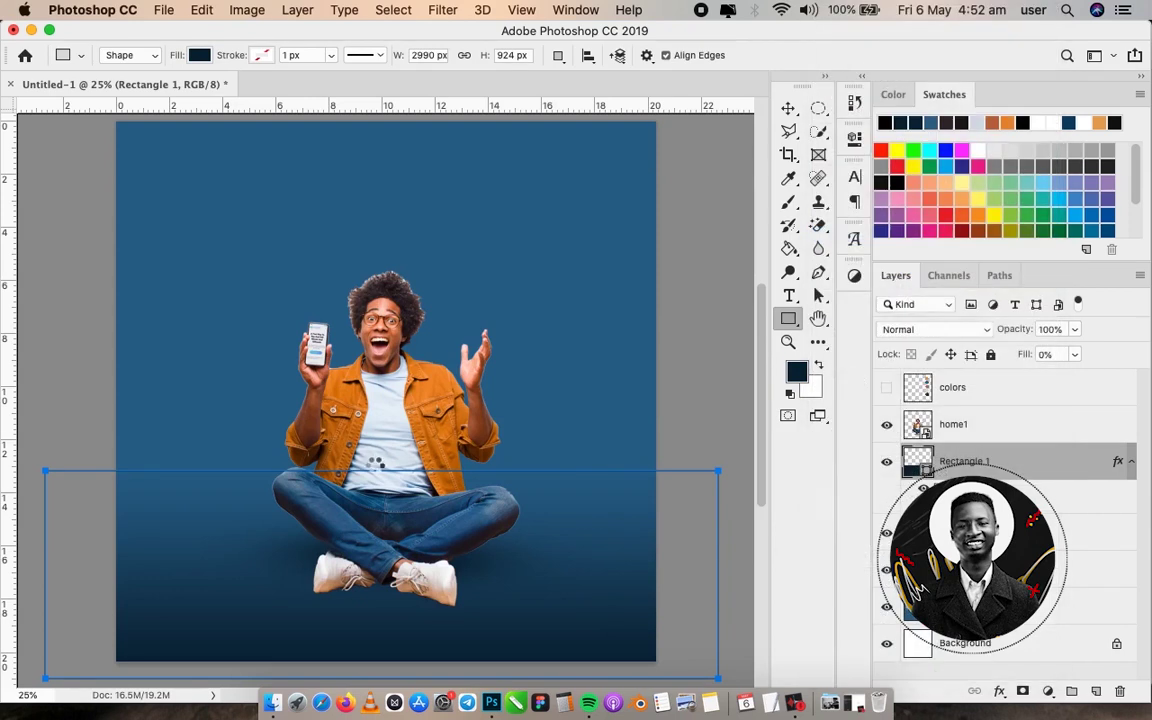
Flip the gradient rectangle vertically so its dark edge lies along the horizon line behind the man
{"action": "key", "text": "v"}
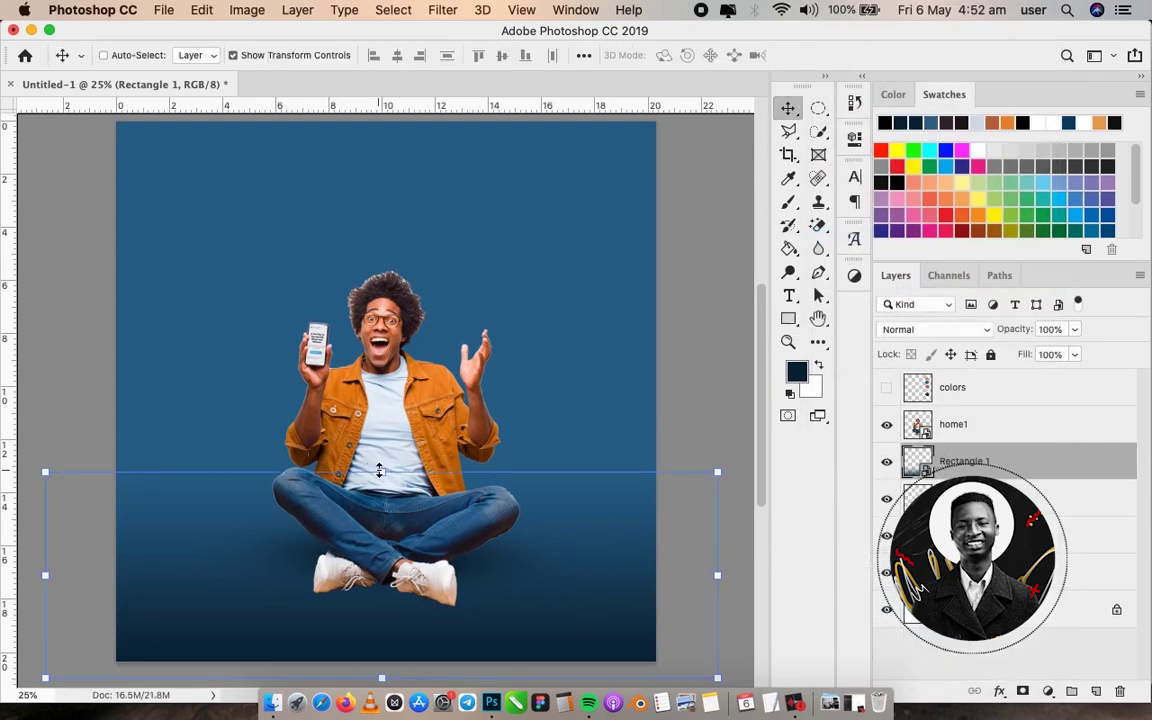
{"action": "key", "text": "super+t"}
{"action": "right_click", "coordinate": [380, 476]}
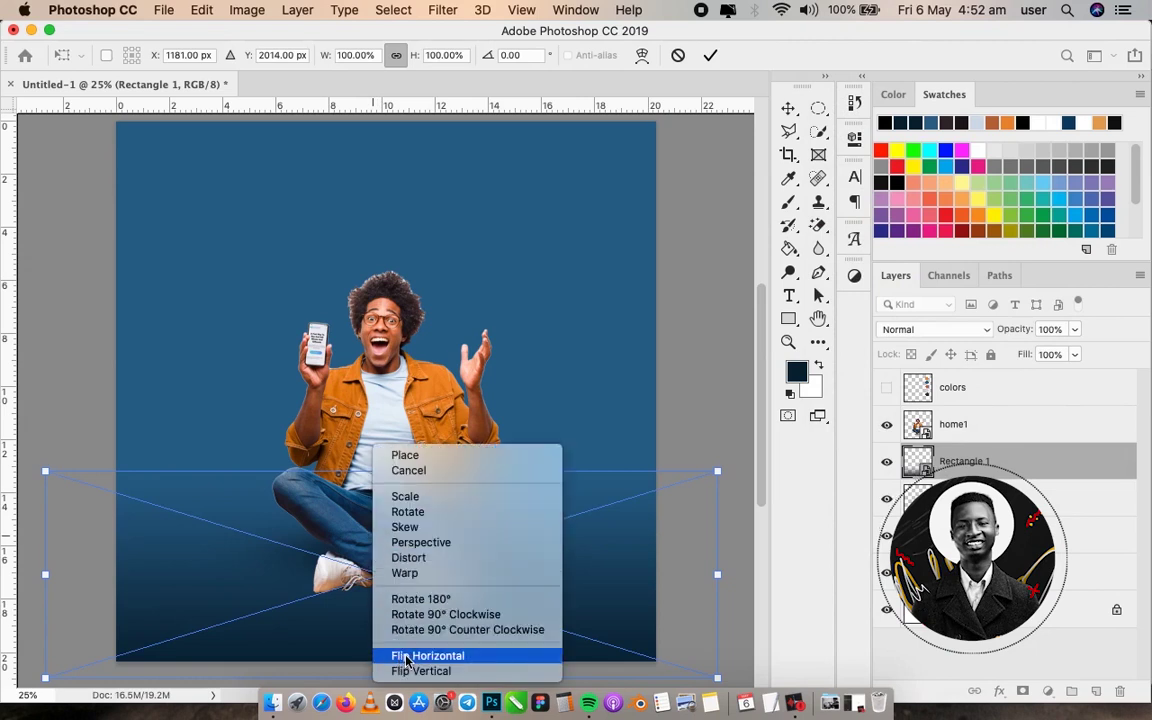
{"action": "left_click", "coordinate": [403, 671]}
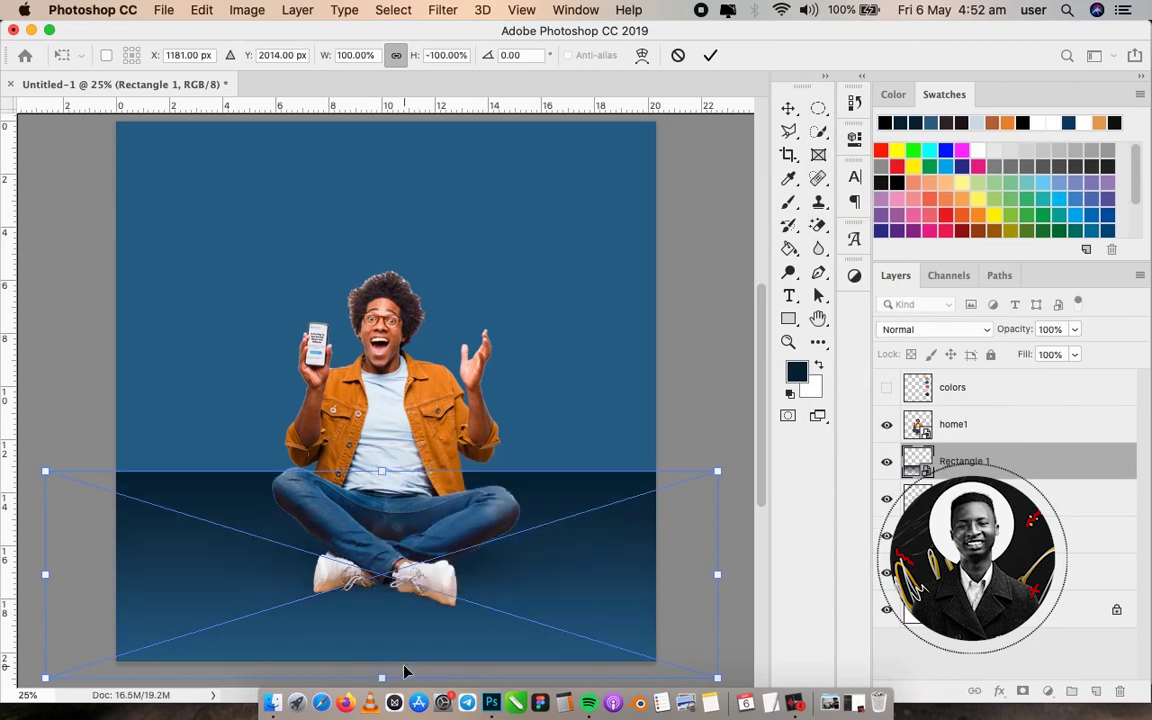
{"action": "key", "text": "Return"}
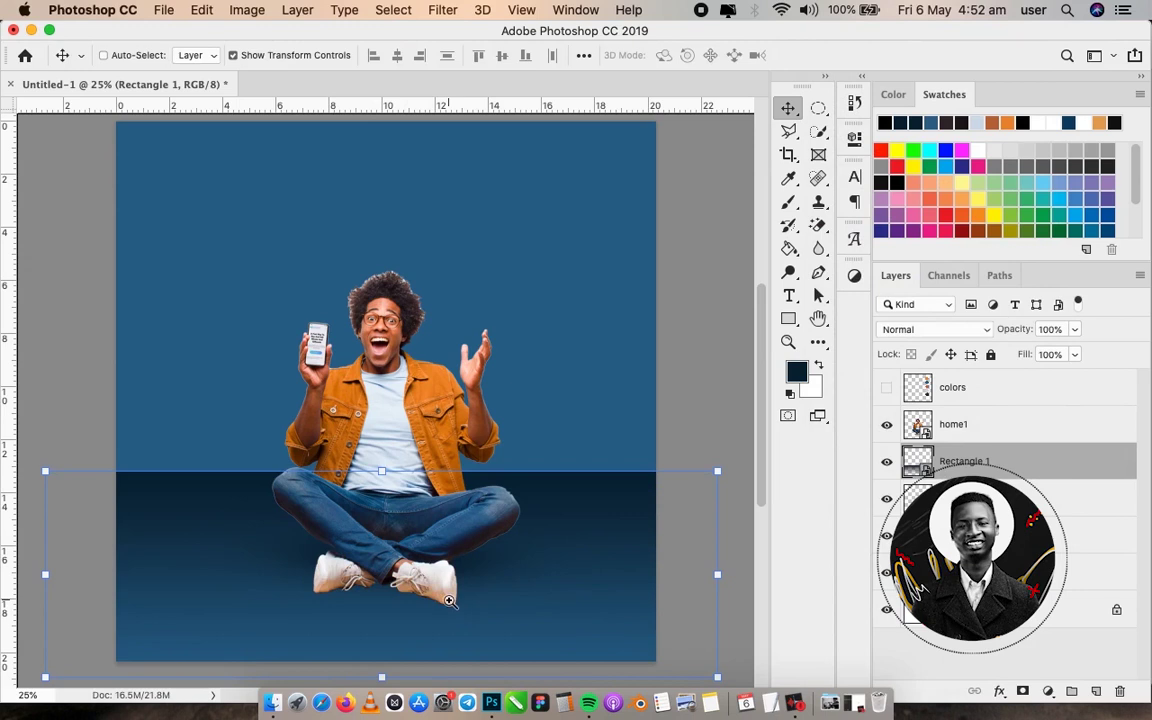
{"action": "key", "text": "z"}
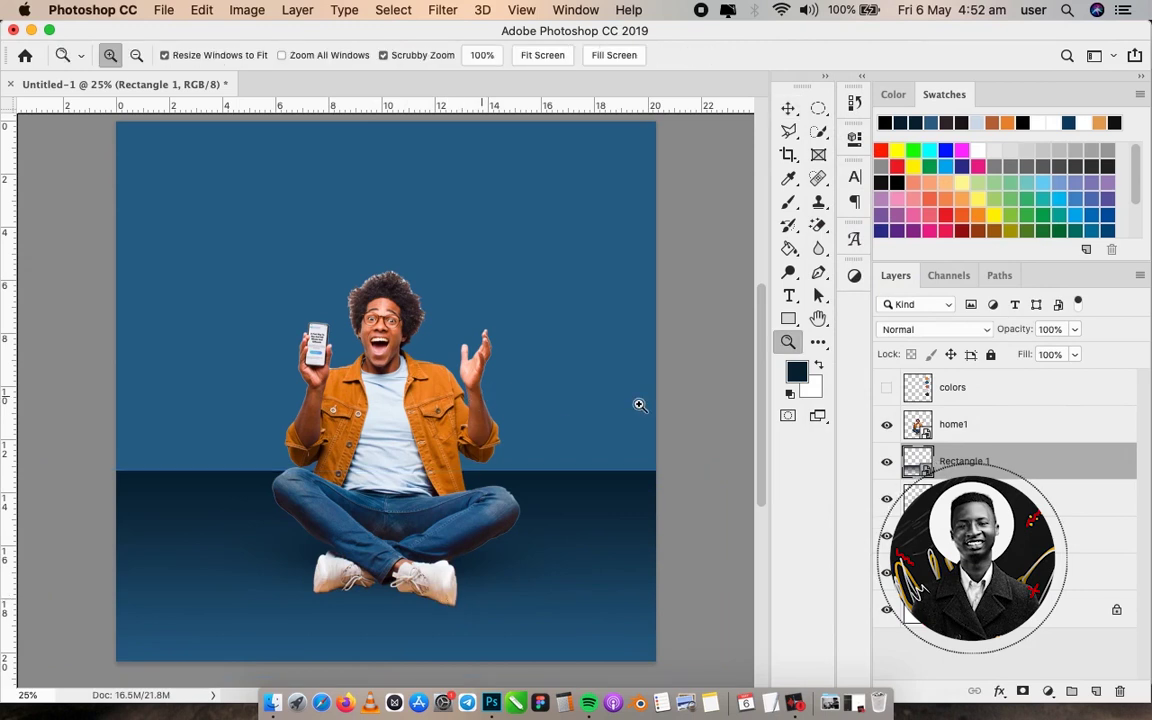
Set the flipped gradient rectangle layer's fill to 23%
{"action": "left_click", "coordinate": [1076, 355]}
{"action": "left_click_drag", "start_coordinate": [1051, 383], "coordinate": [1012, 386]}
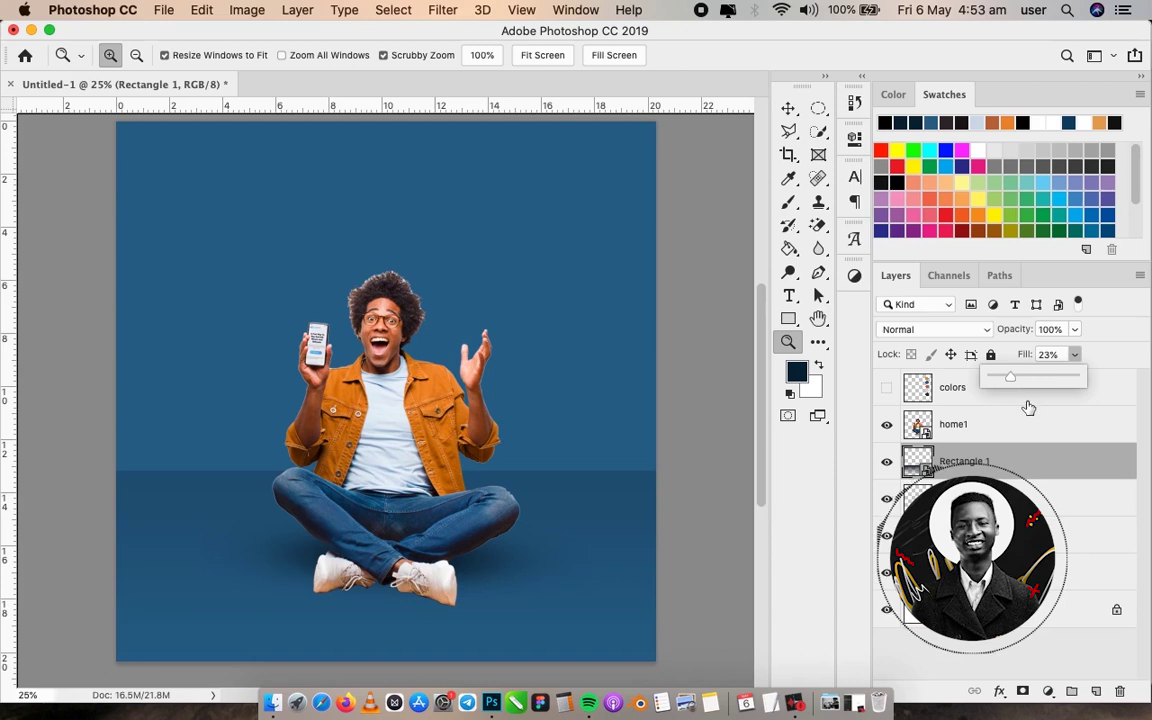
{"action": "left_click", "coordinate": [1029, 412]}
{"action": "left_click_drag", "start_coordinate": [480, 256], "coordinate": [516, 270]}
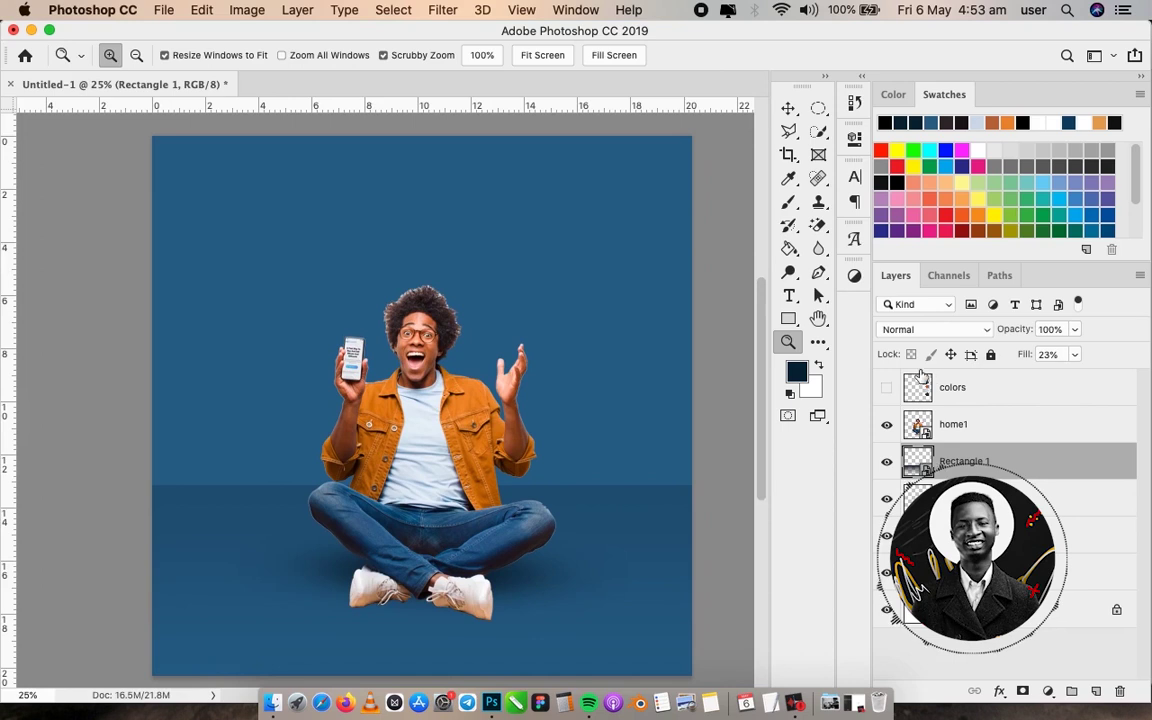
Show the colors layer and give its circles a white 3 px inside stroke
{"action": "left_click", "coordinate": [887, 388]}
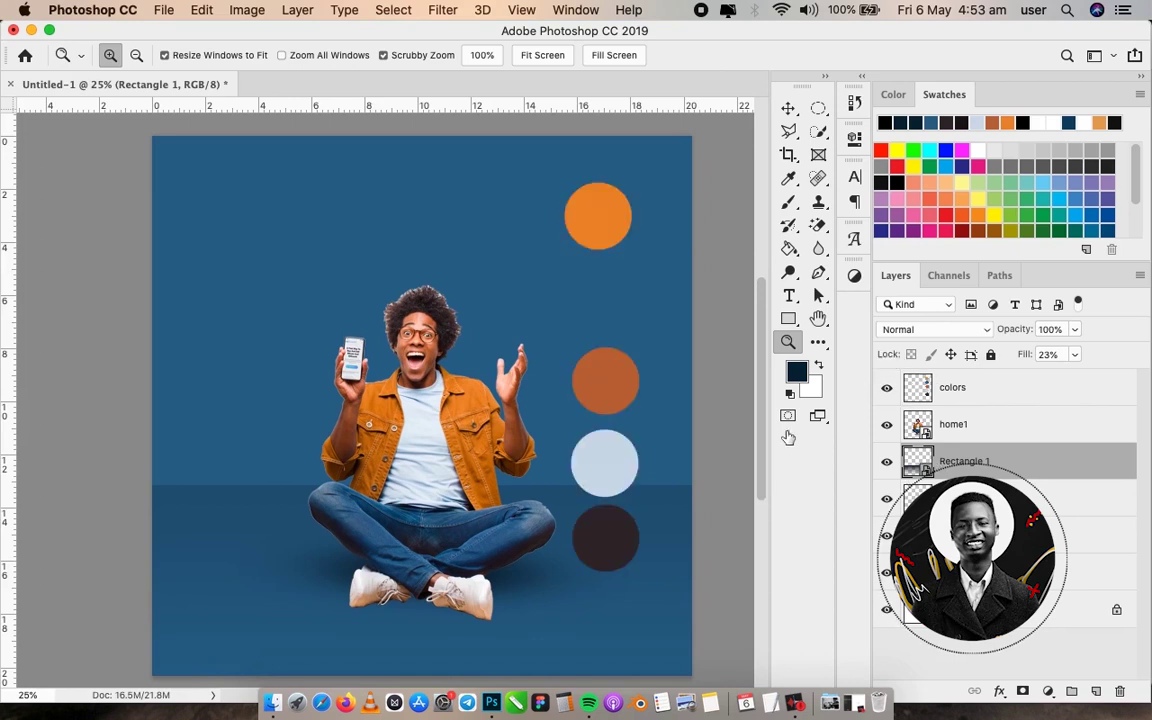
{"action": "double_click", "coordinate": [1040, 403]}
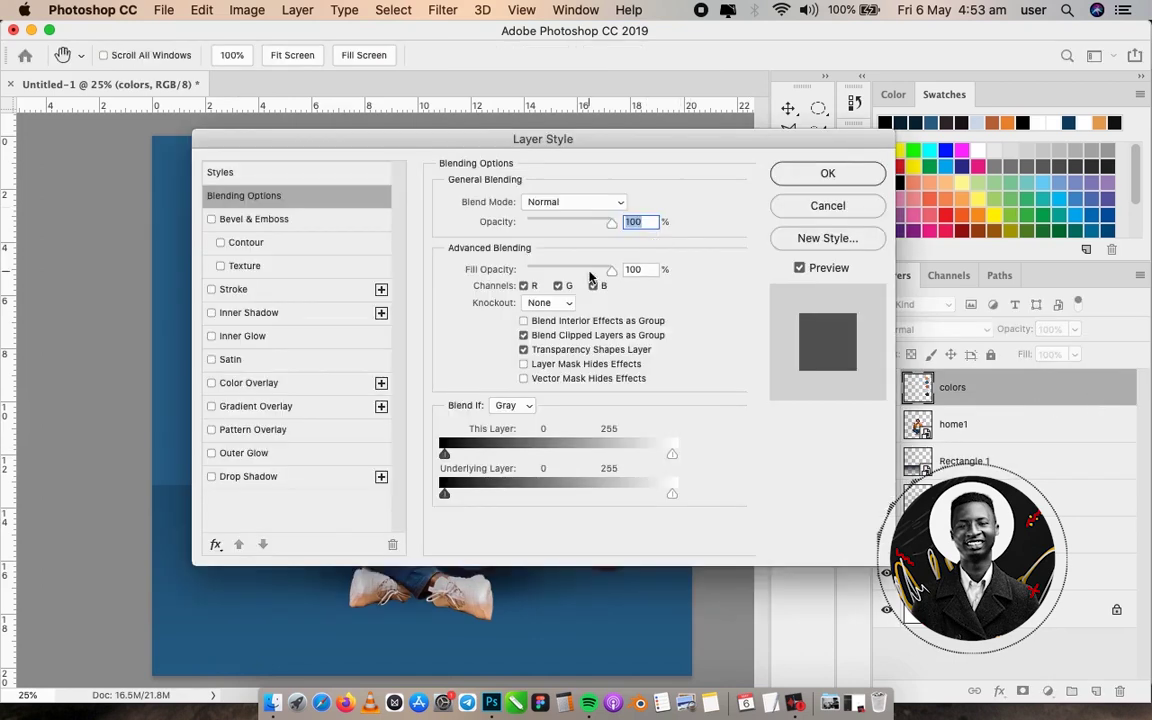
{"action": "left_click", "coordinate": [277, 293]}
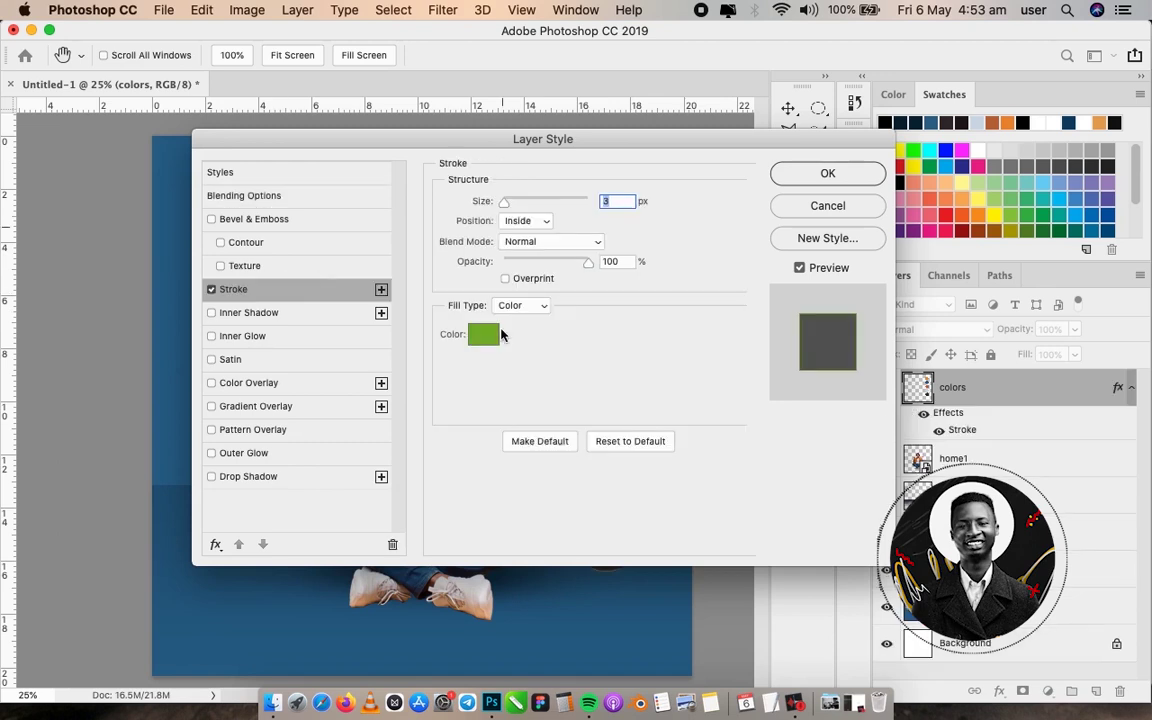
{"action": "left_click", "coordinate": [483, 340]}
{"action": "left_click", "coordinate": [609, 202]}
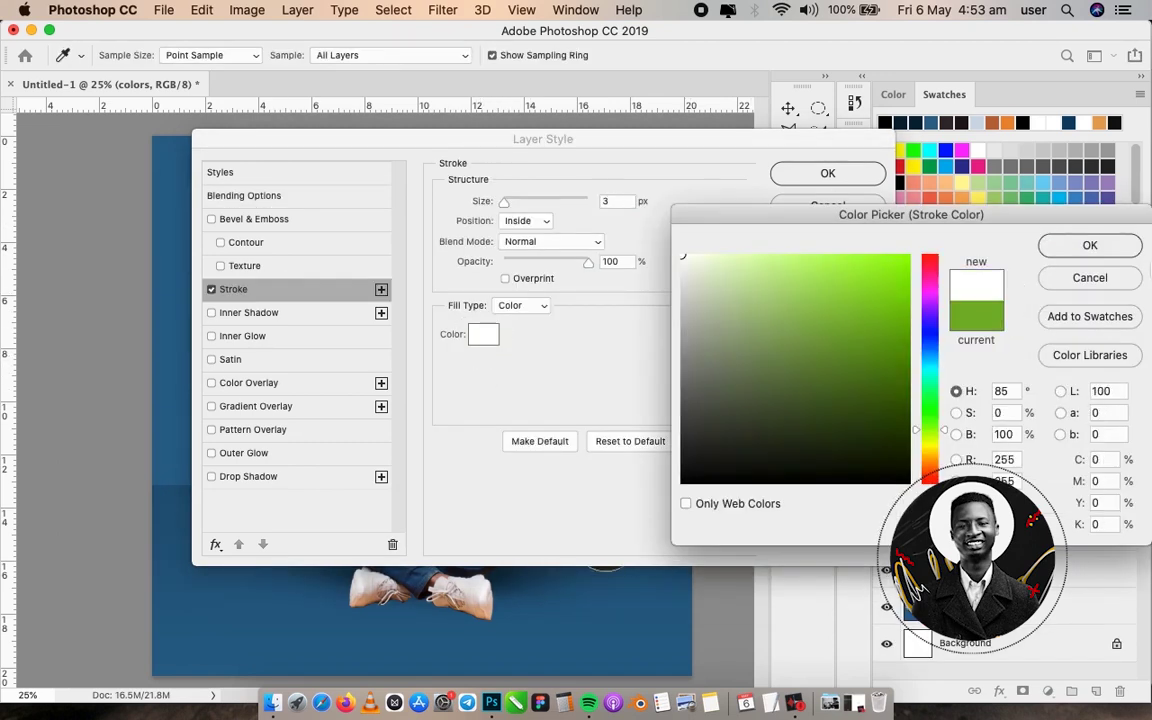
{"action": "left_click", "coordinate": [1118, 247]}
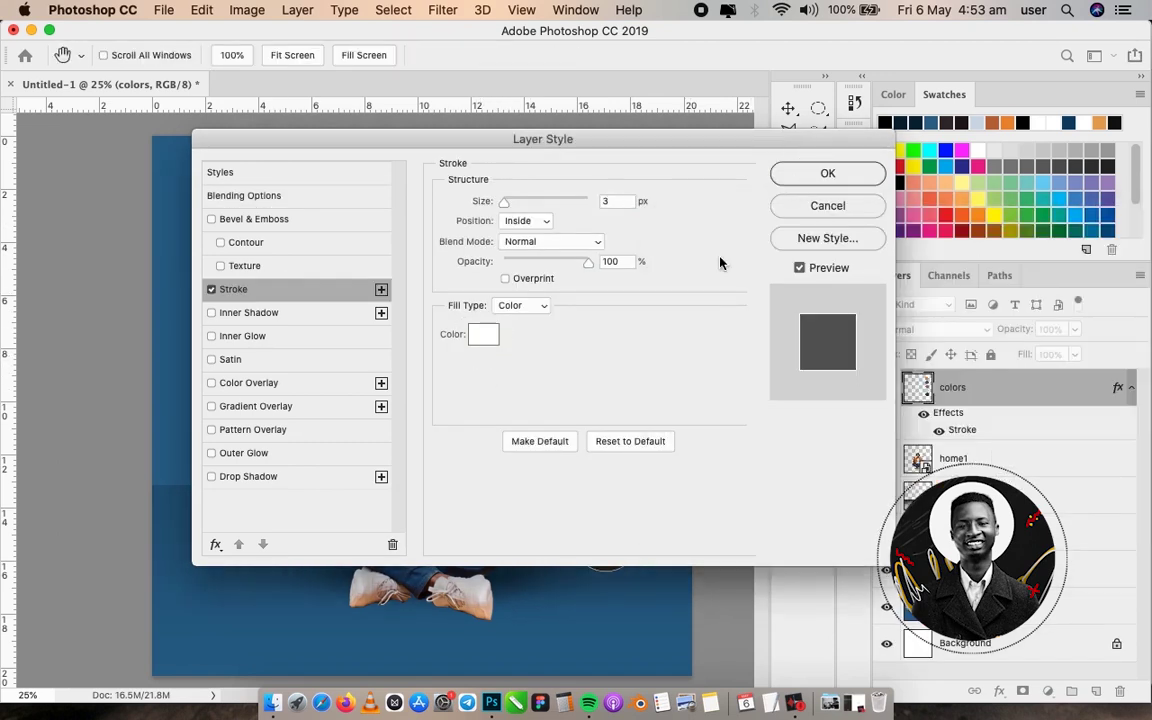
{"action": "left_click", "coordinate": [795, 180]}
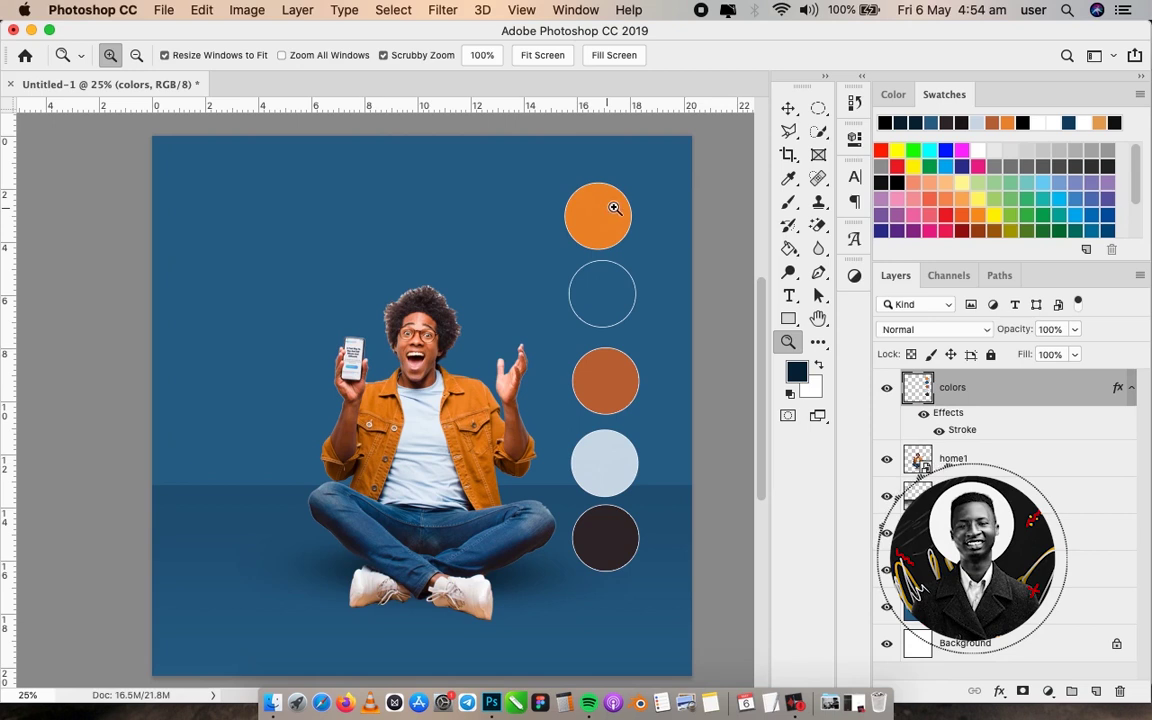
Sample the orange palette circle as the foreground colour
{"action": "key", "text": "i"}
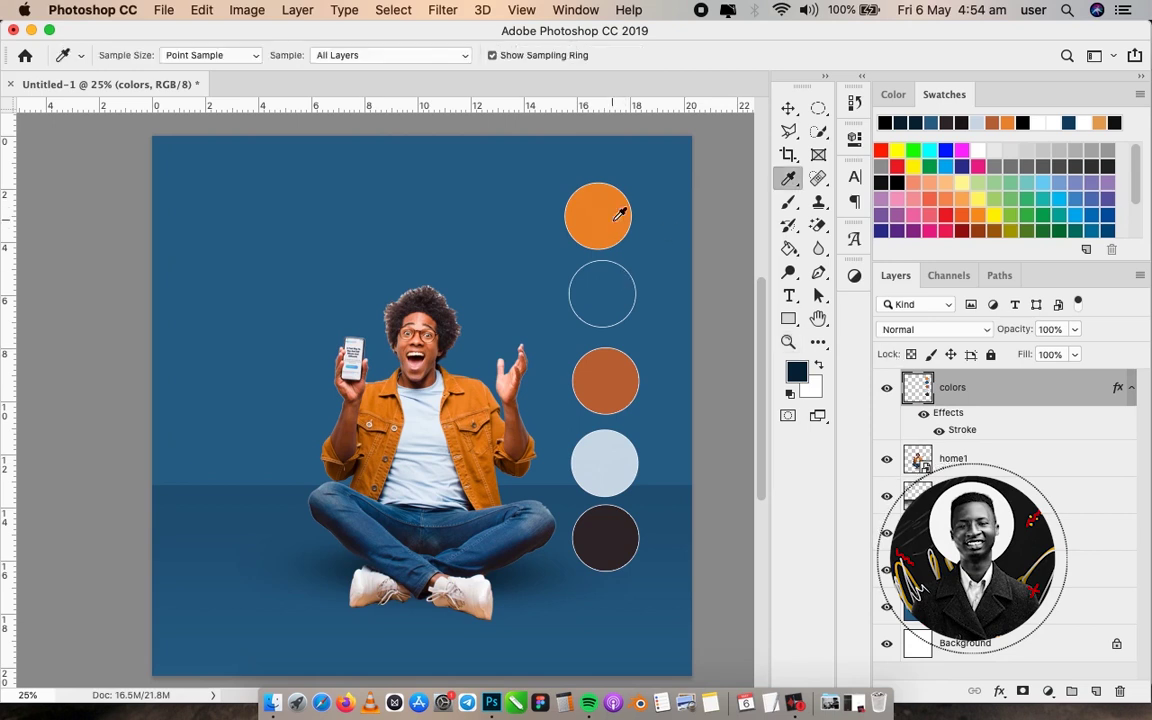
{"action": "left_click", "coordinate": [588, 217]}
{"action": "key", "text": "z"}
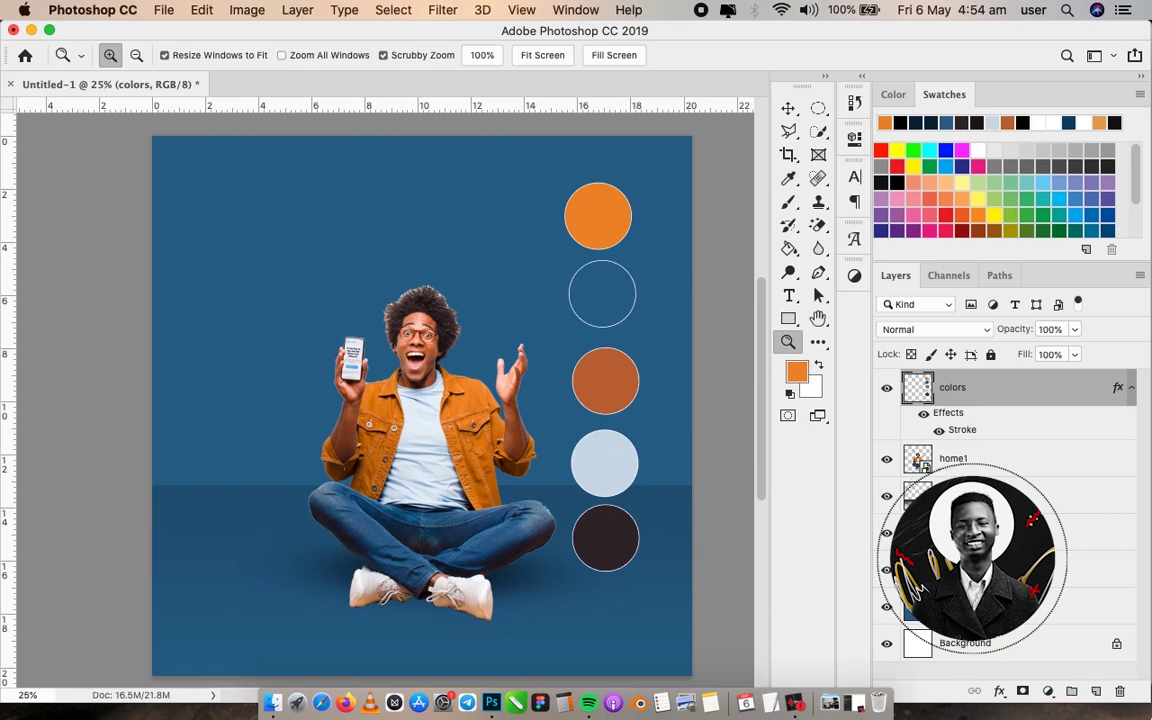
Add a new layer with placeholder "Lorem Ipsum" text above the man, coloured with the orange from the palette circle
{"action": "left_click", "coordinate": [1098, 691]}
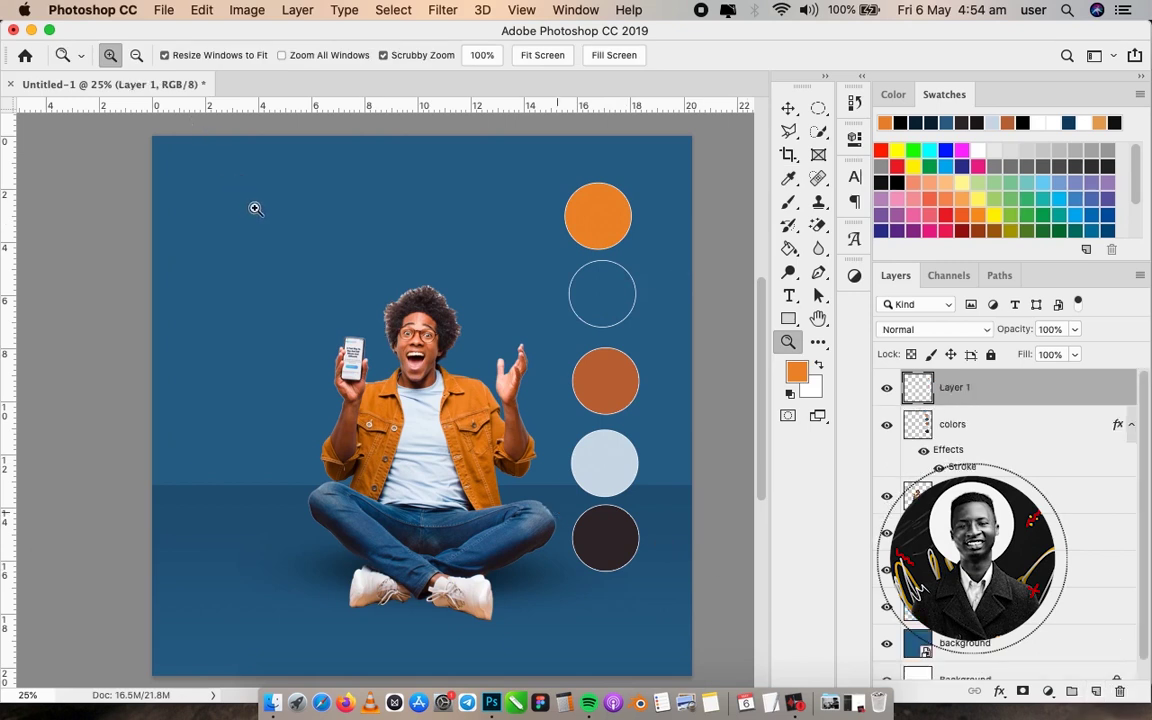
{"action": "key", "text": "t"}
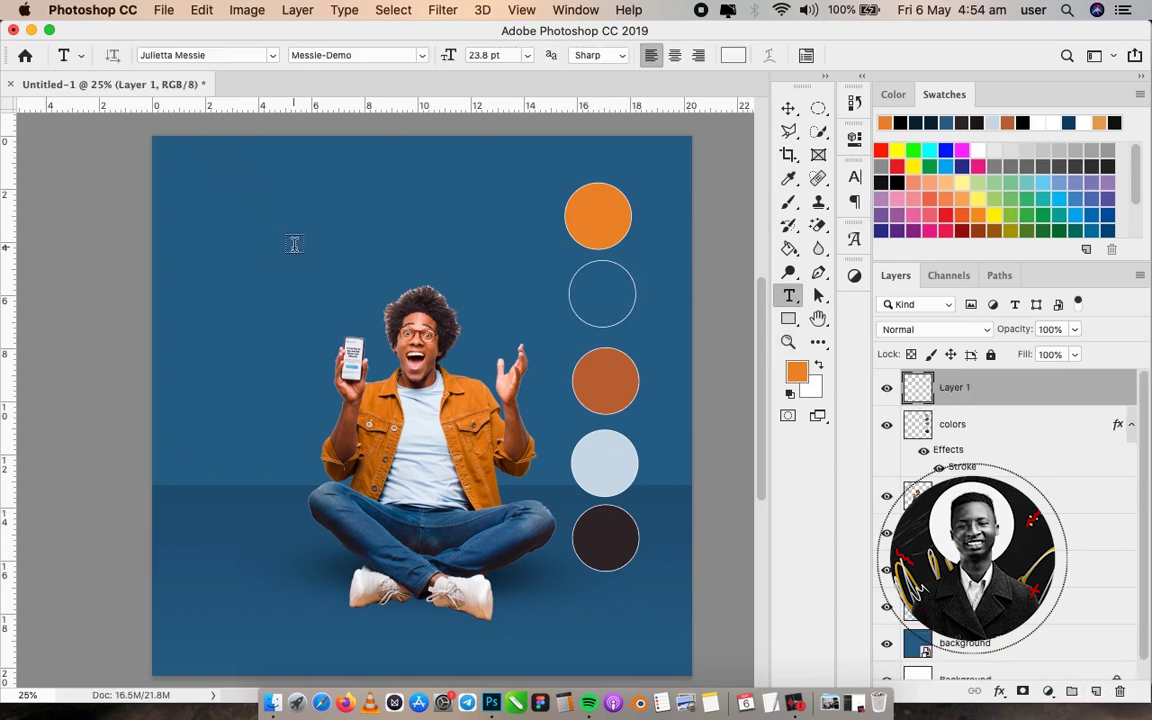
{"action": "left_click", "coordinate": [294, 244]}
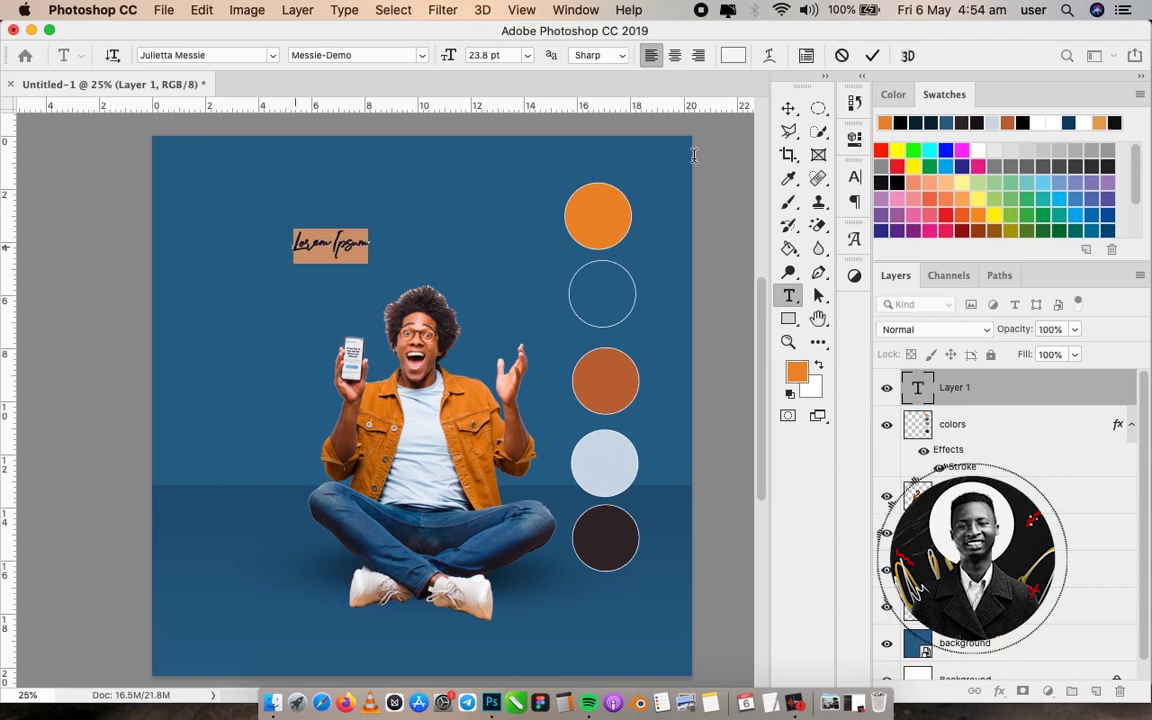
{"action": "left_click", "coordinate": [733, 58]}
{"action": "left_click", "coordinate": [598, 207]}
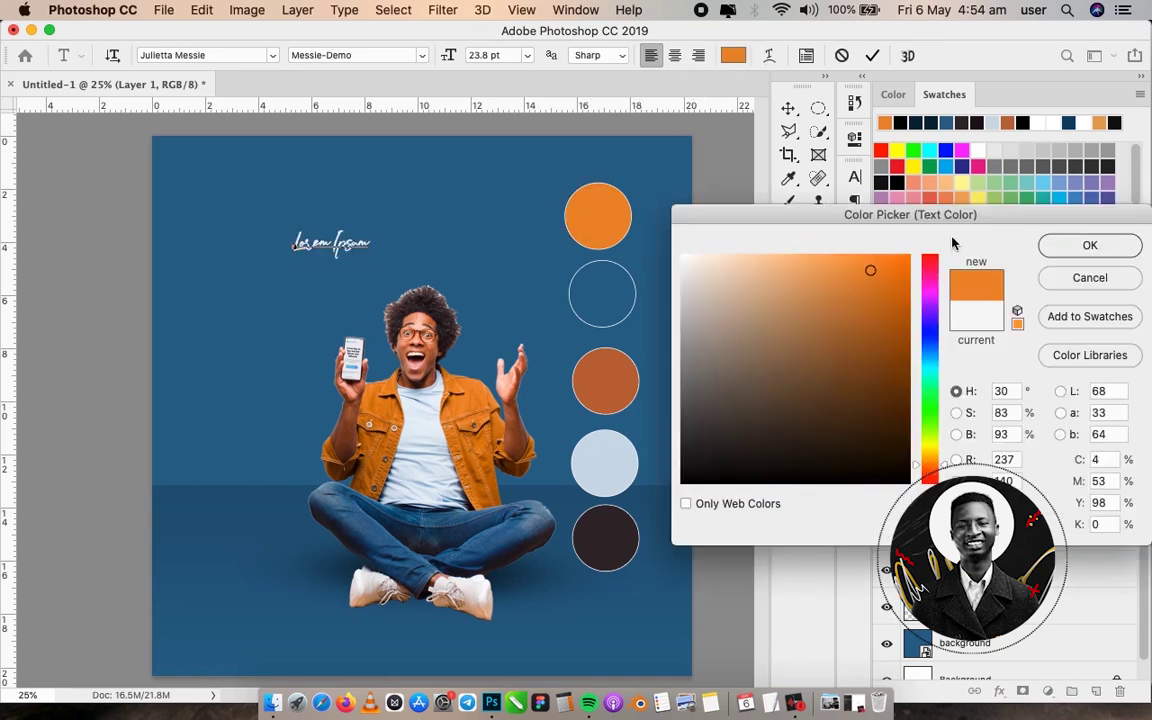
{"action": "left_click", "coordinate": [1089, 245]}
Enlarge the Lorem Ipsum text to 112.8 pt and position it across the area above the man's head
{"action": "mouse_move", "coordinate": [544, 64]}
{"action": "left_mouse_down"}
{"action": "mouse_move", "coordinate": [558, 69]}
{"action": "mouse_move", "coordinate": [534, 70]}
{"action": "left_mouse_up"}
{"action": "left_click", "coordinate": [503, 190]}
{"action": "key", "text": "super+Return"}
{"action": "key", "text": "v"}
{"action": "left_click_drag", "start_coordinate": [496, 195], "coordinate": [437, 222]}
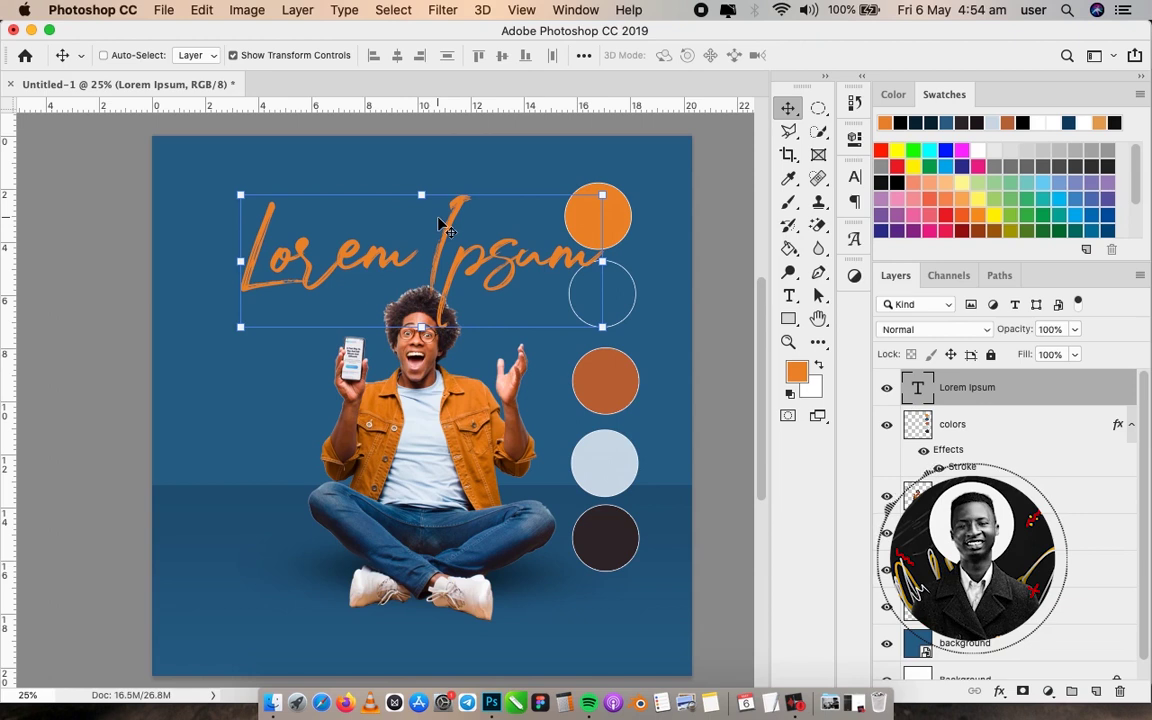
Recolour the Lorem Ipsum text with the light blue sampled from the palette circle
{"action": "key", "text": "t"}
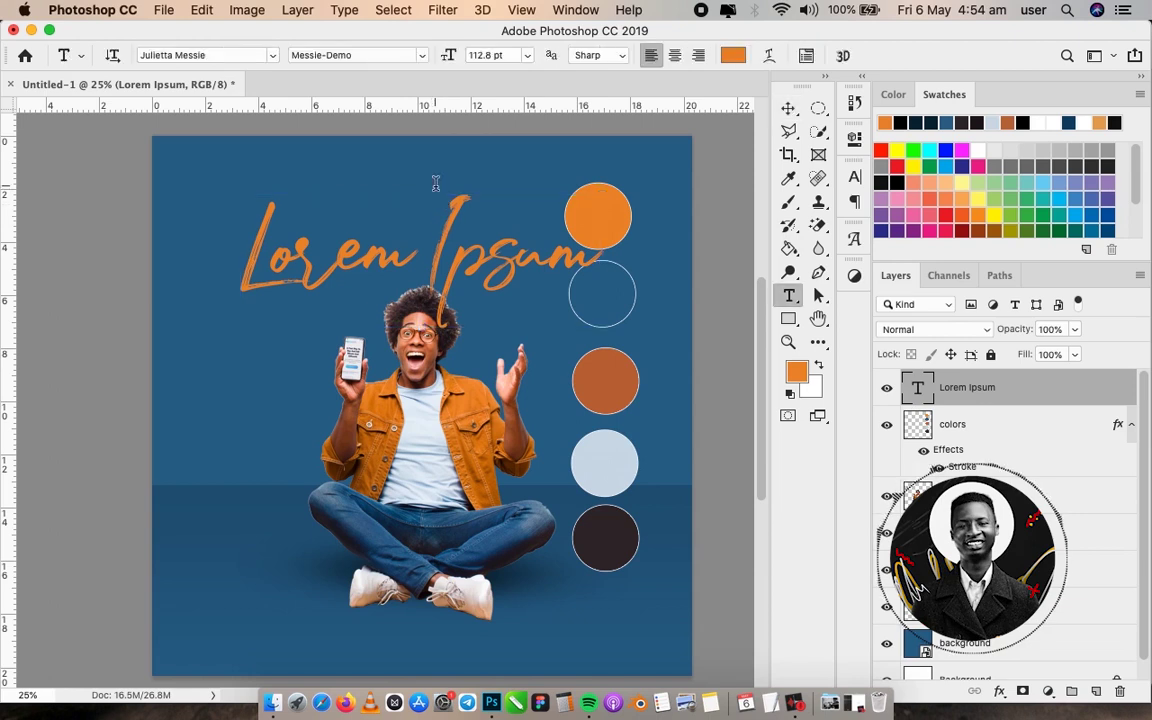
{"action": "left_click", "coordinate": [741, 57]}
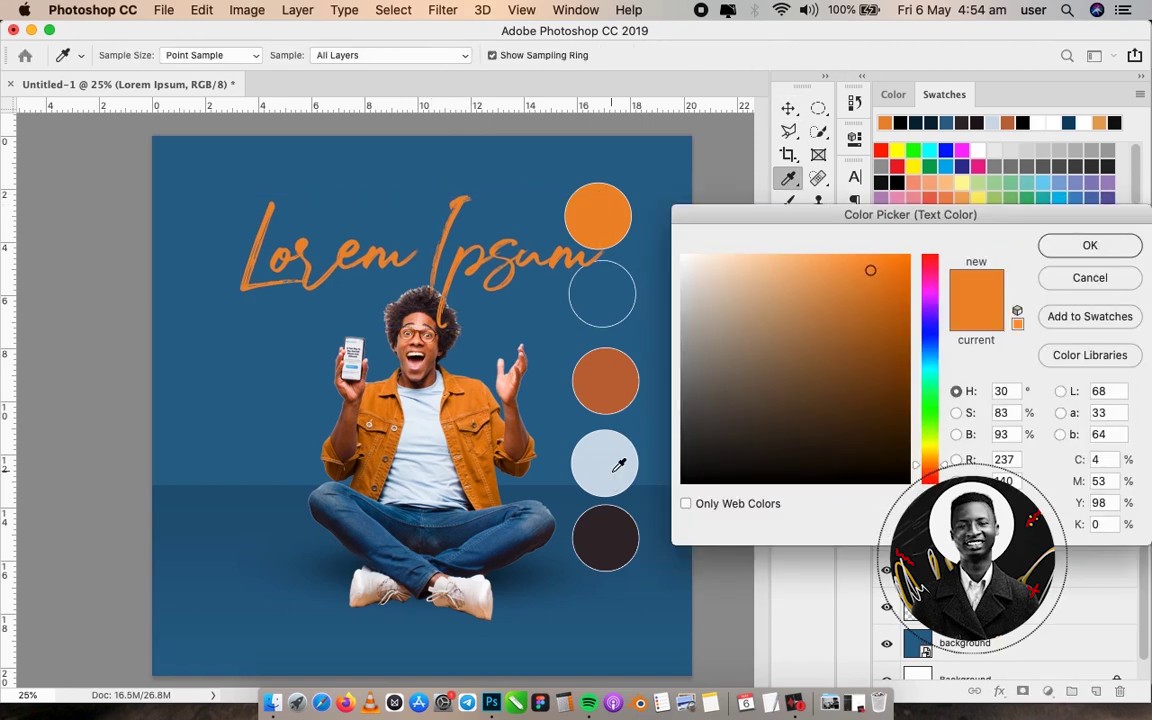
{"action": "left_click", "coordinate": [604, 462]}
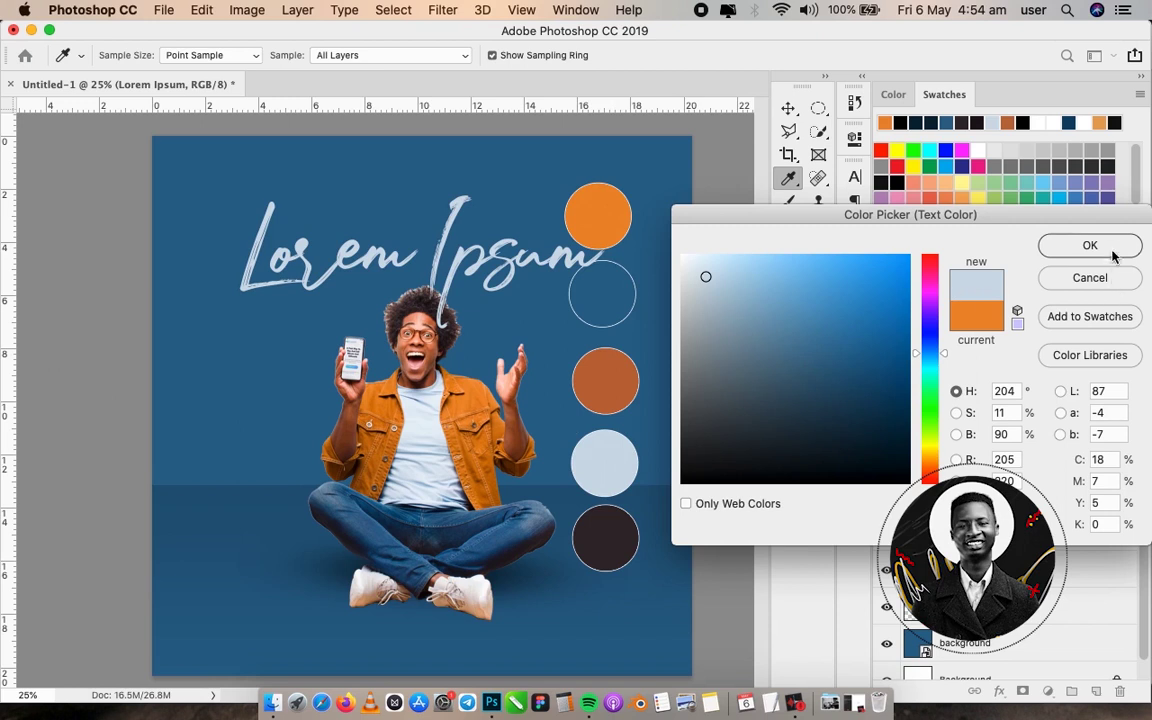
{"action": "key", "text": "Return"}
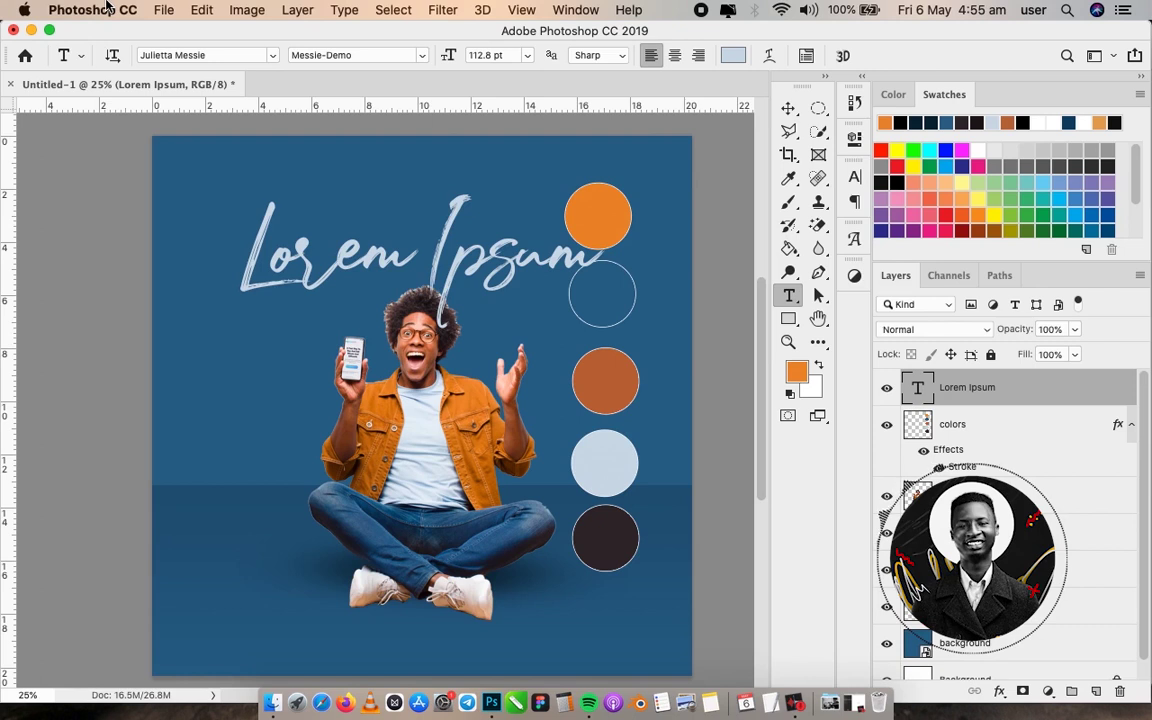
Set the Lorem Ipsum text in Akira Expanded Super Bold at 71.8 pt
{"action": "left_click", "coordinate": [520, 248]}
{"action": "key", "text": "super+a"}
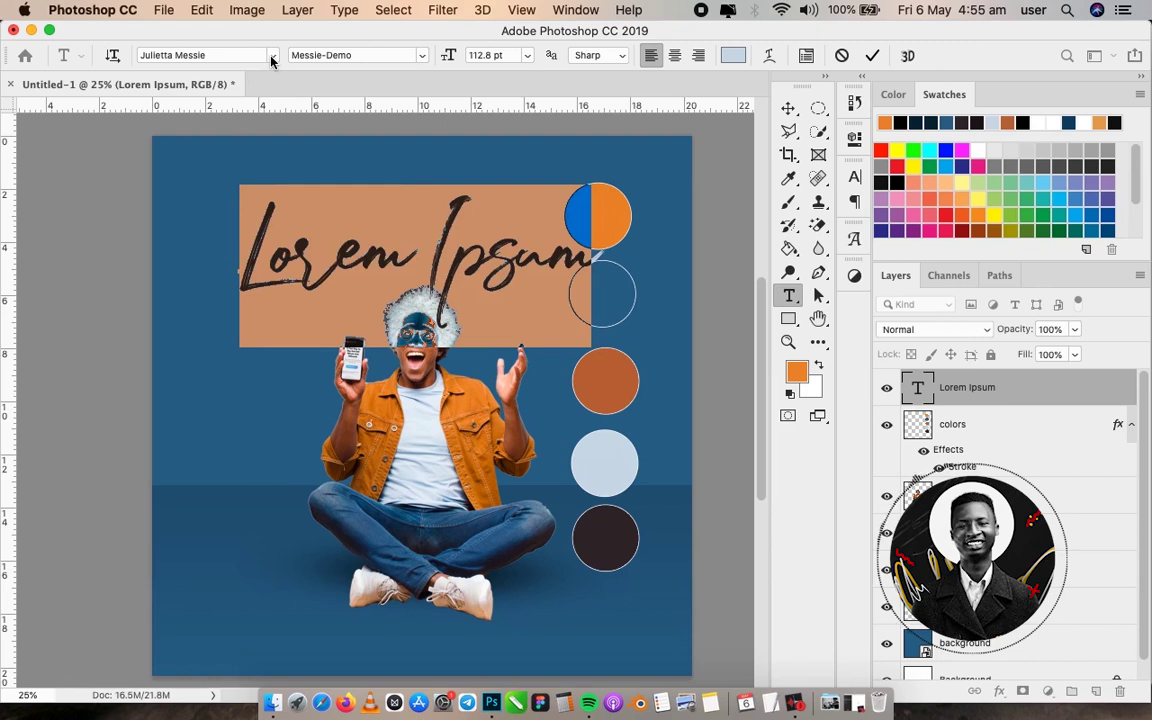
{"action": "left_click", "coordinate": [271, 57]}
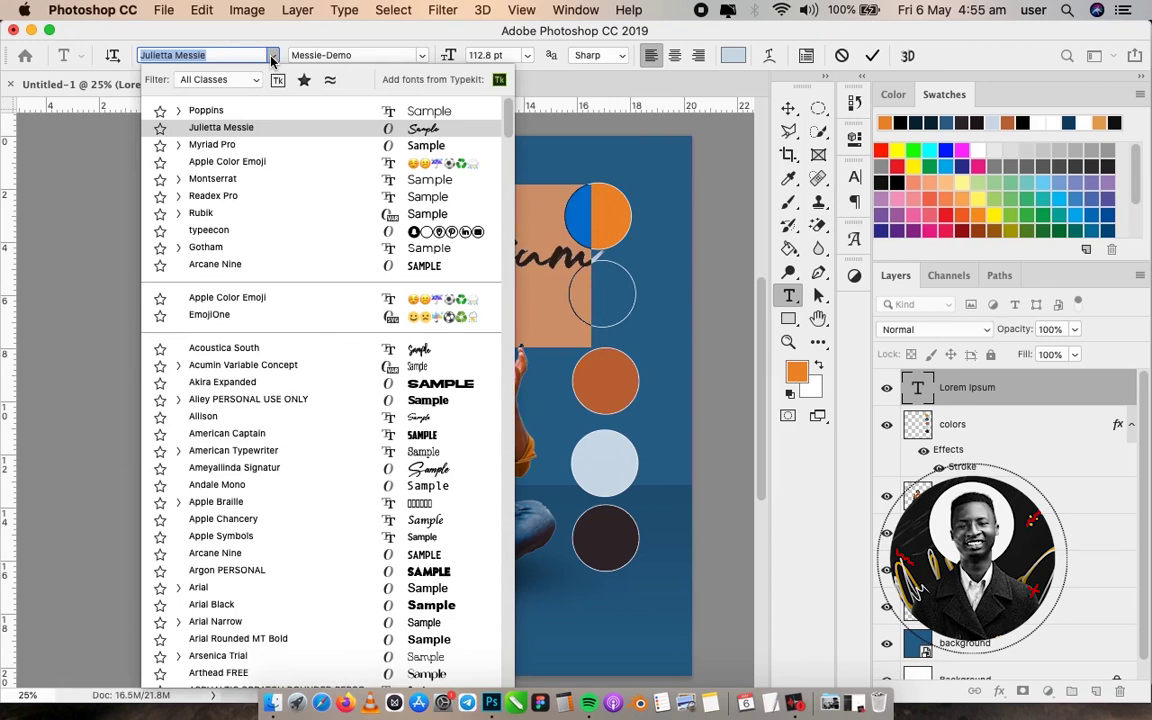
{"action": "left_click", "coordinate": [345, 382]}
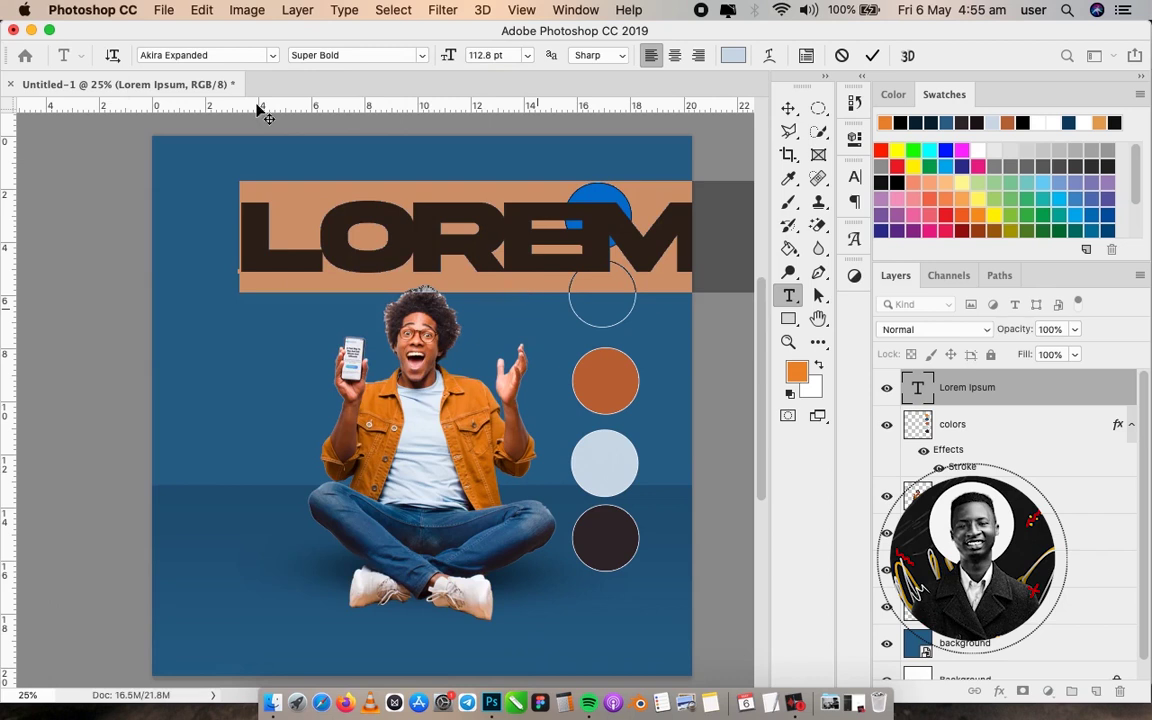
{"action": "left_click_drag", "start_coordinate": [449, 56], "coordinate": [466, 118]}
Break the heading into two lines before "Ipsum" and reduce all its text to 49.8 pt
{"action": "left_click", "coordinate": [561, 225]}
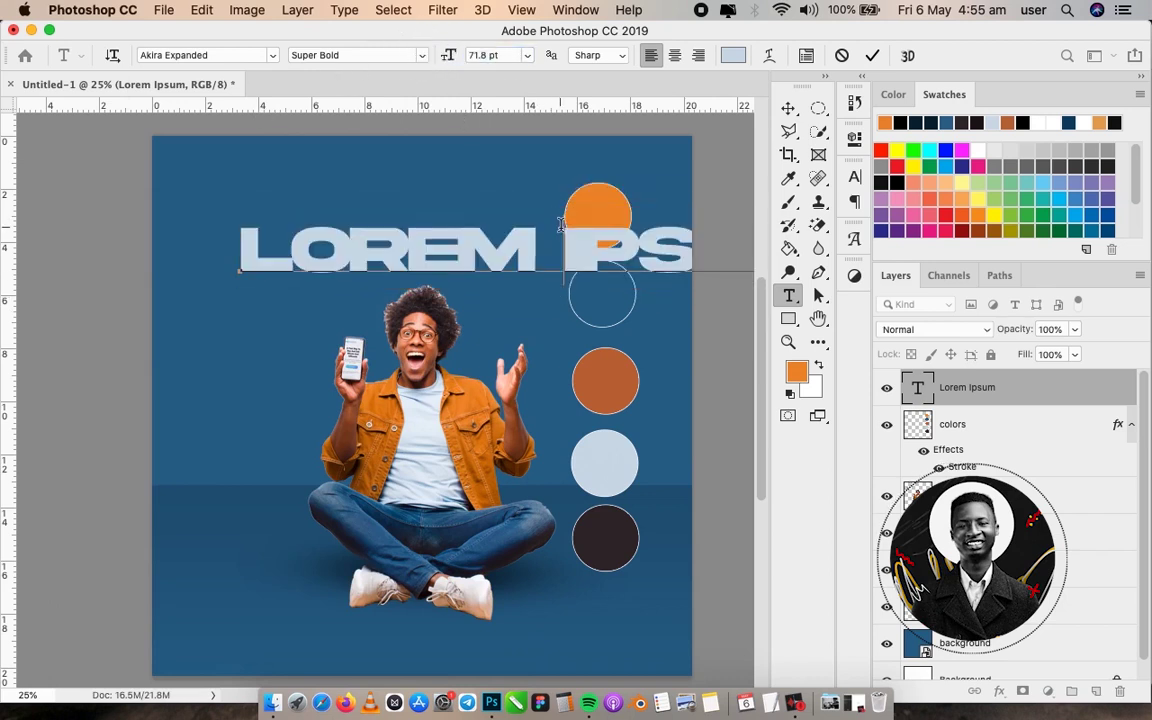
{"action": "key", "text": "Return"}
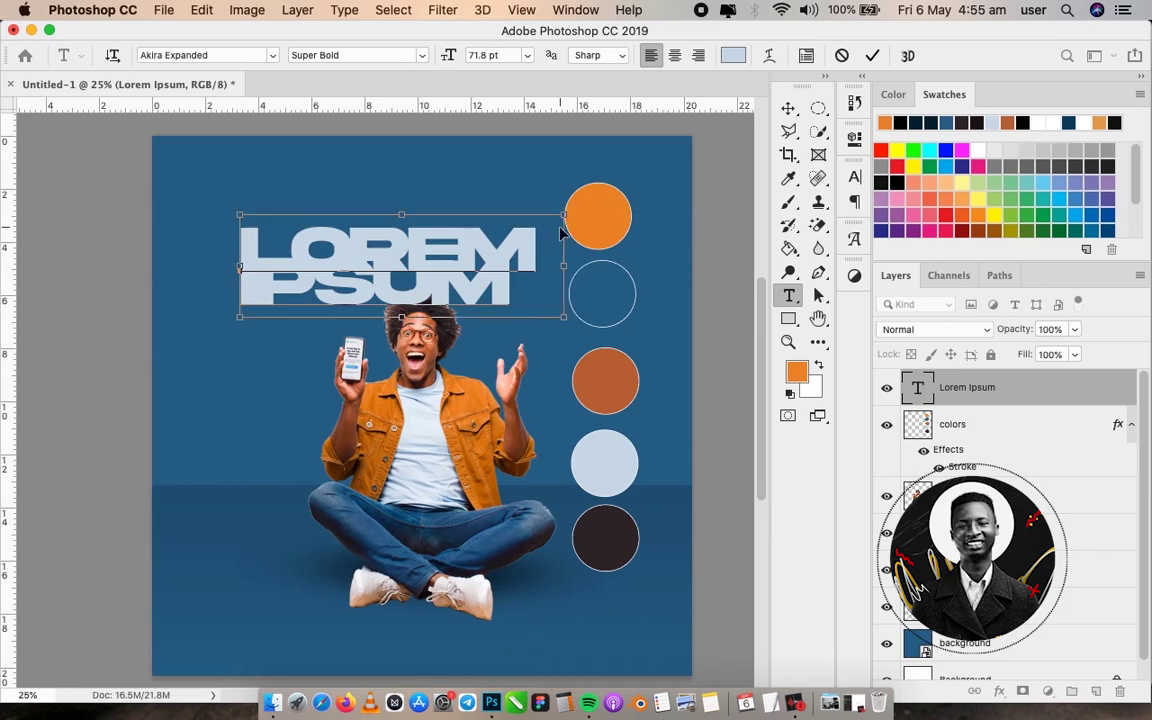
{"action": "key", "text": "ctrl+a"}
{"action": "left_click_drag", "start_coordinate": [449, 56], "coordinate": [424, 52]}
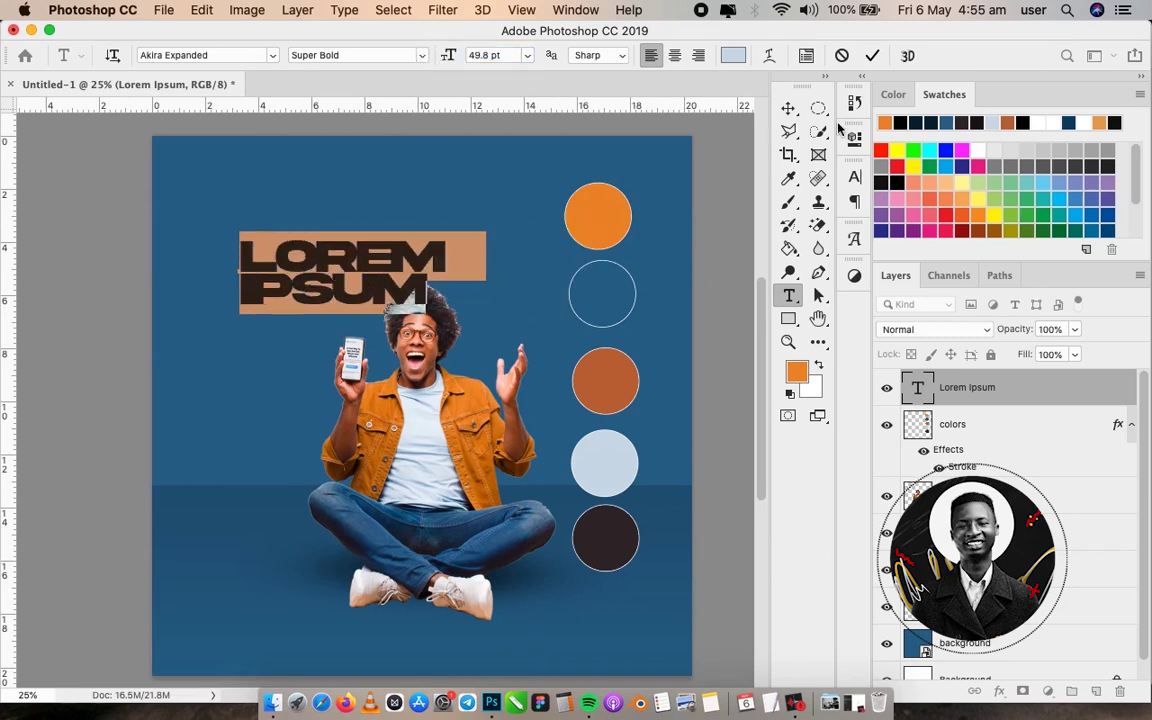
Set the heading's character tracking to 0
{"action": "left_click", "coordinate": [855, 178]}
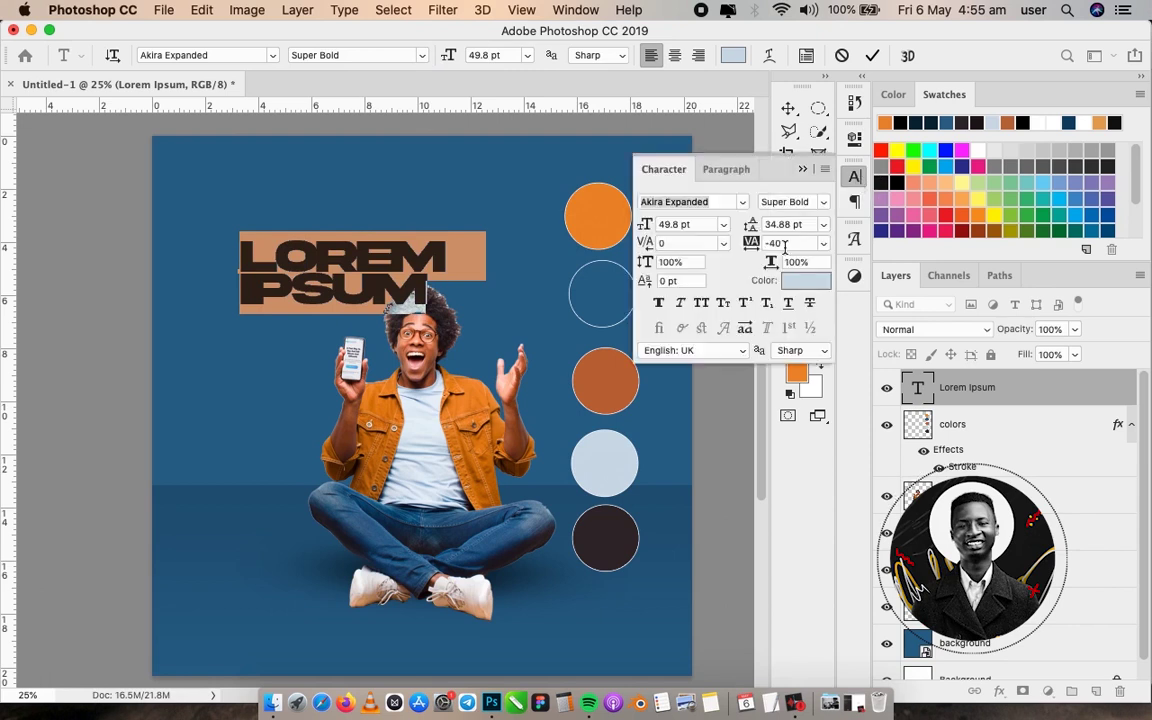
{"action": "left_click_drag", "start_coordinate": [761, 242], "coordinate": [760, 244]}
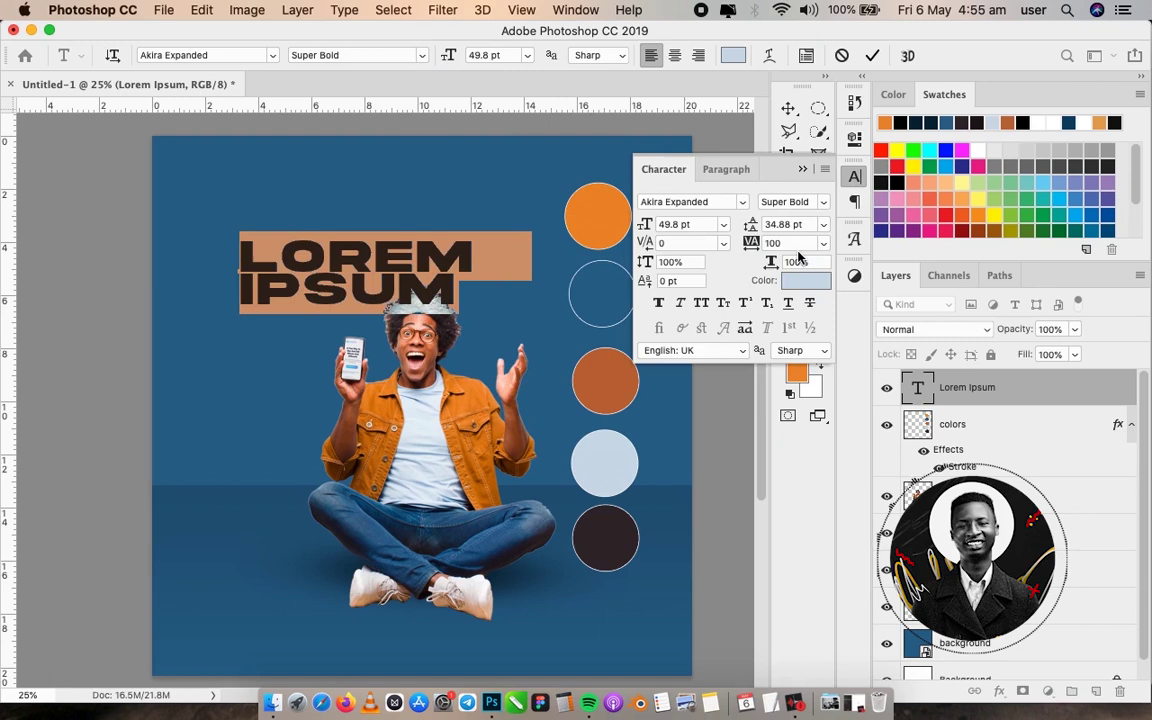
{"action": "type", "text": "o"}
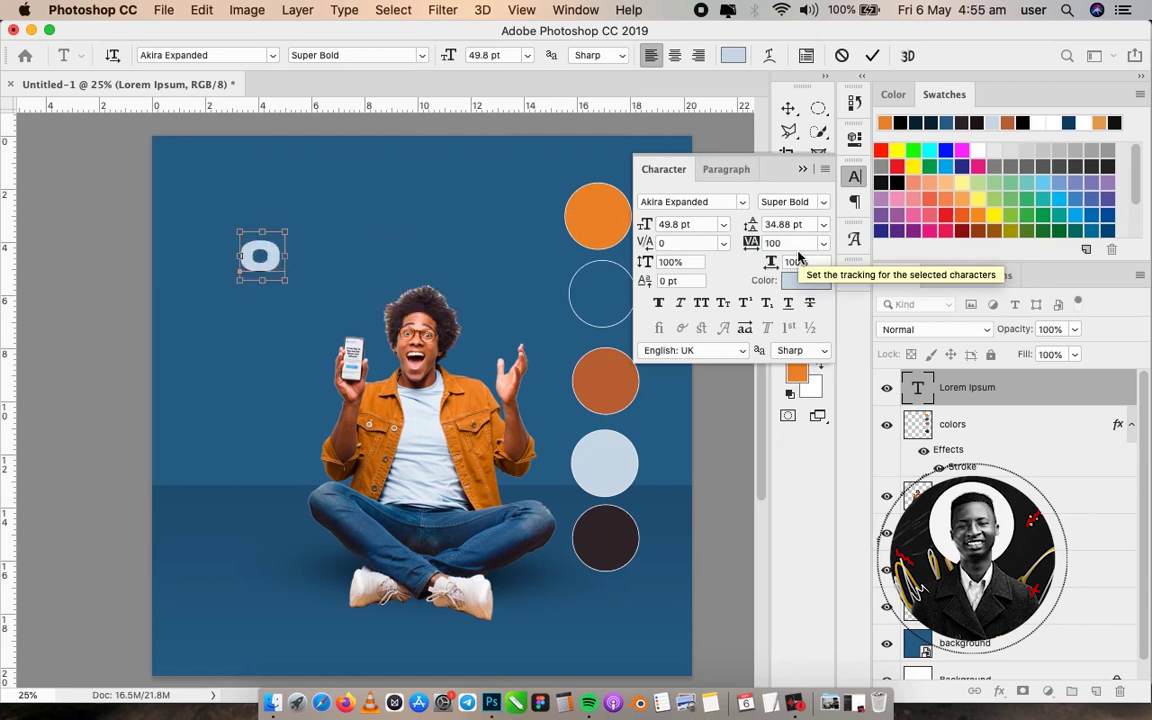
{"action": "key", "text": "cmd+z"}
{"action": "left_click", "coordinate": [790, 242]}
{"action": "type", "text": "0"}
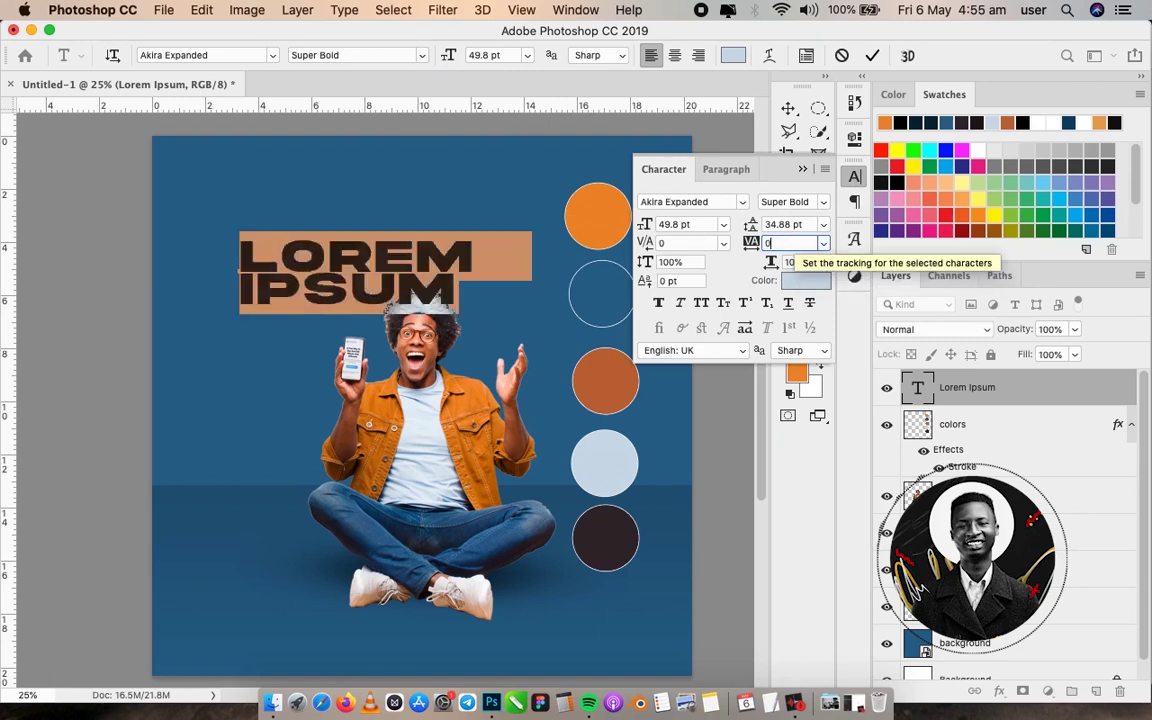
{"action": "key", "text": "Return"}
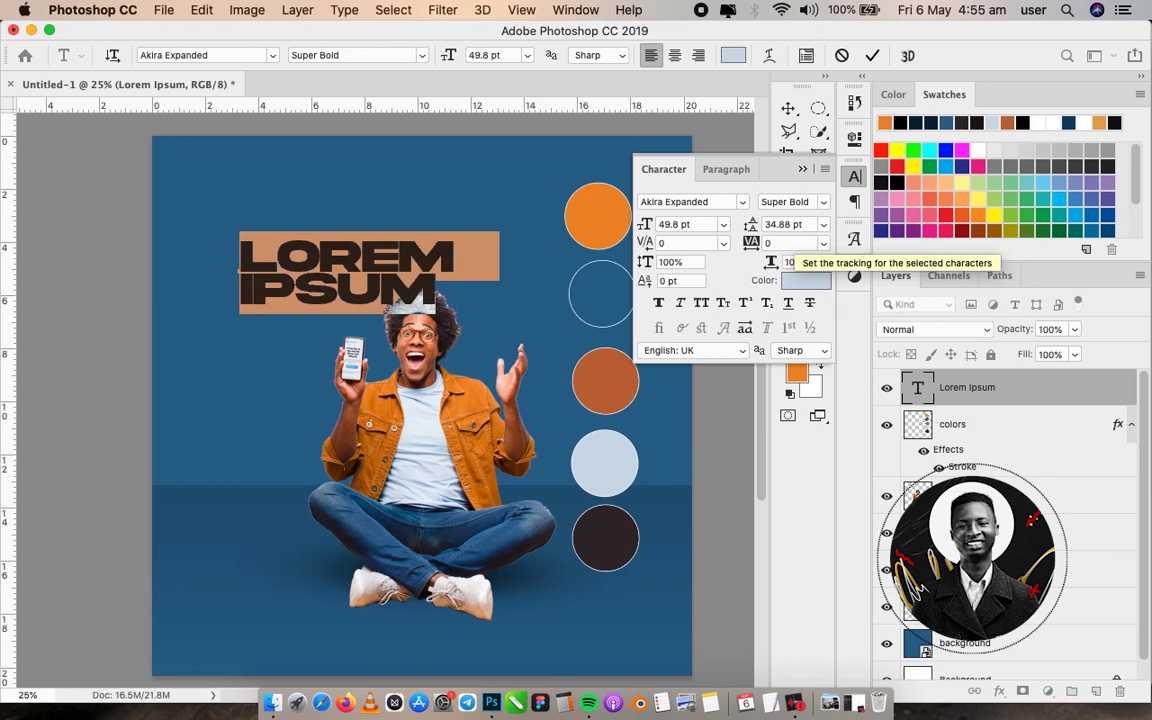
{"action": "left_click", "coordinate": [802, 170]}
Centre-align the two-line heading and move it over the man's head
{"action": "left_click", "coordinate": [675, 55]}
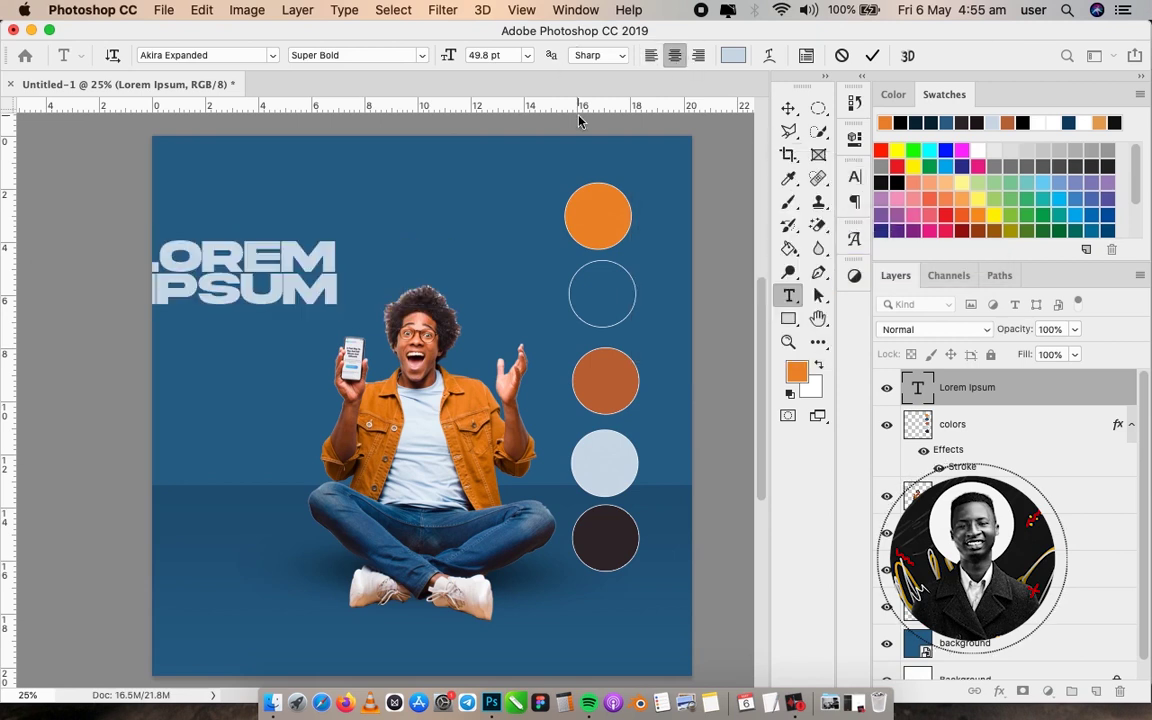
{"action": "key", "text": "super+Return"}
{"action": "key", "text": "v"}
{"action": "left_click_drag", "start_coordinate": [273, 292], "coordinate": [441, 330]}
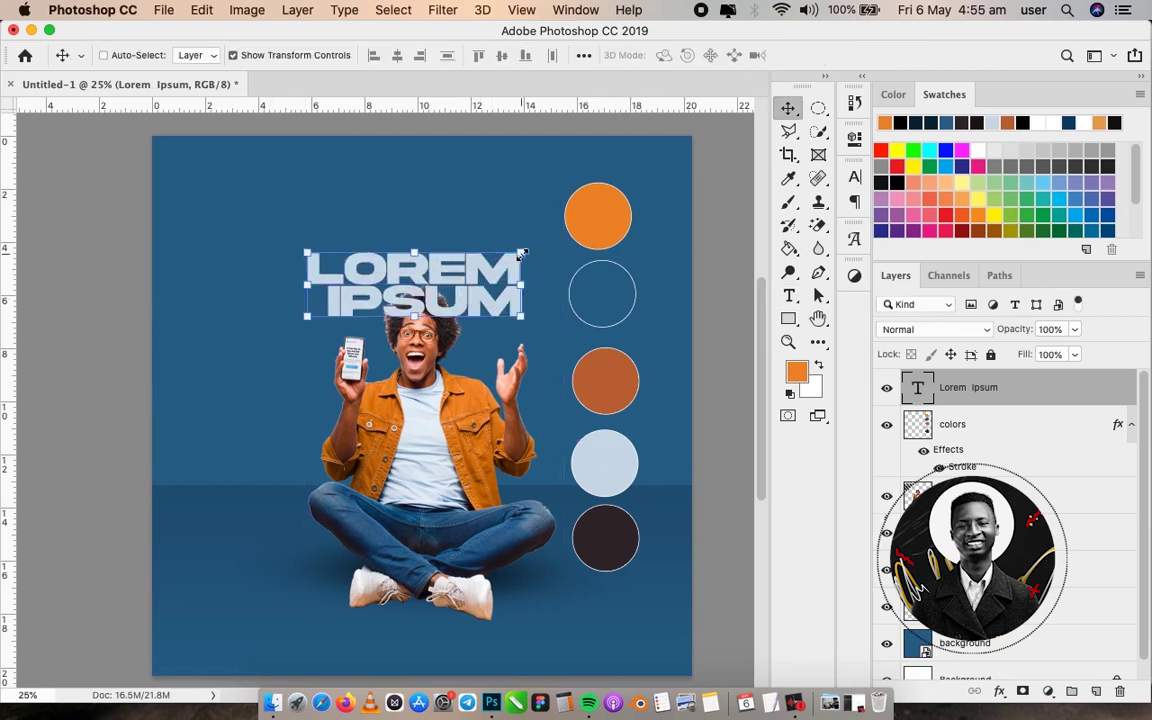
{"action": "left_click_drag", "start_coordinate": [520, 256], "coordinate": [565, 228]}
{"action": "key", "text": "Return"}
{"action": "key", "text": "cmd+z"}
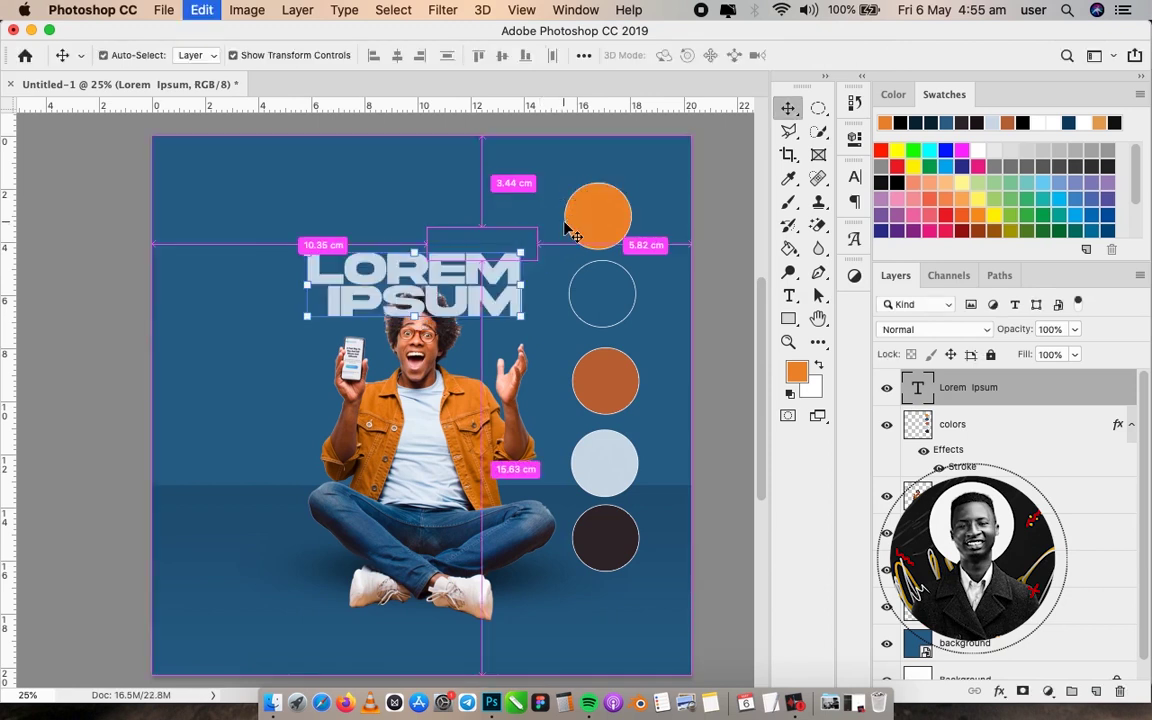
Scale the two-line heading up proportionally and centre it above the man's face
{"action": "key", "text": "super+t"}
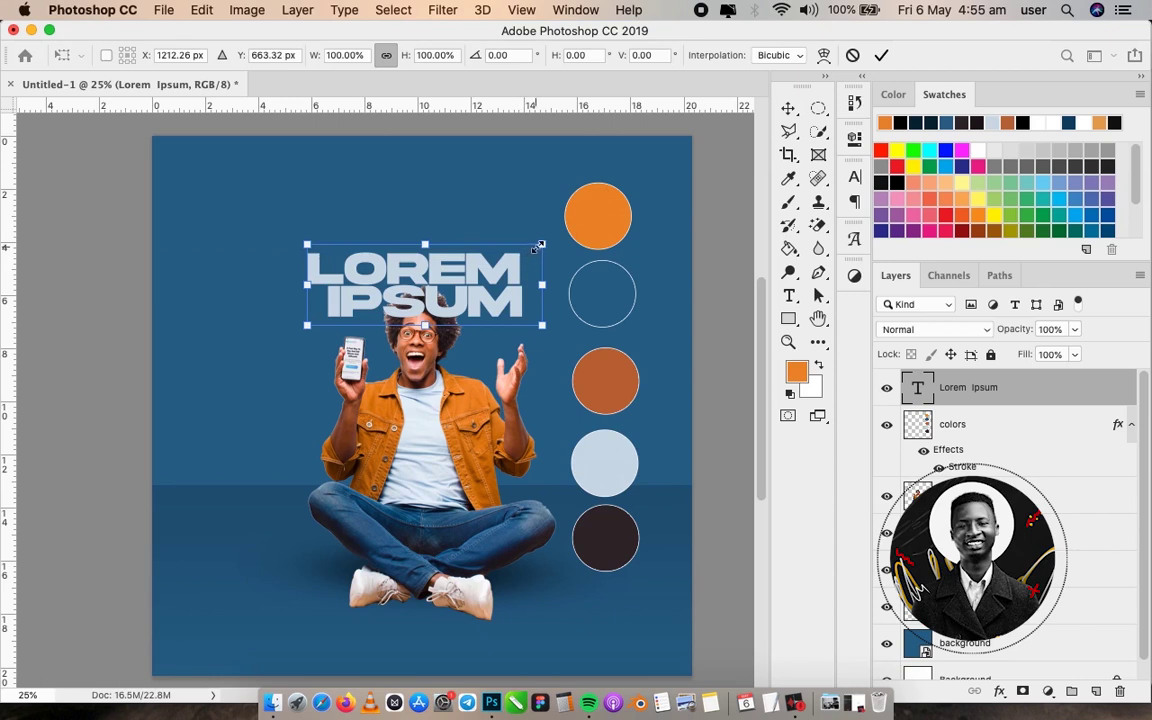
{"action": "left_click_drag", "start_coordinate": [541, 243], "coordinate": [614, 209]}
{"action": "key", "text": "Return"}
{"action": "key", "text": "v"}
{"action": "left_click_drag", "start_coordinate": [452, 308], "coordinate": [450, 292]}
Hide the colors layer, nudge the heading slightly upward and place its layer beneath home1 so it sits behind the man
{"action": "left_click", "coordinate": [886, 424]}
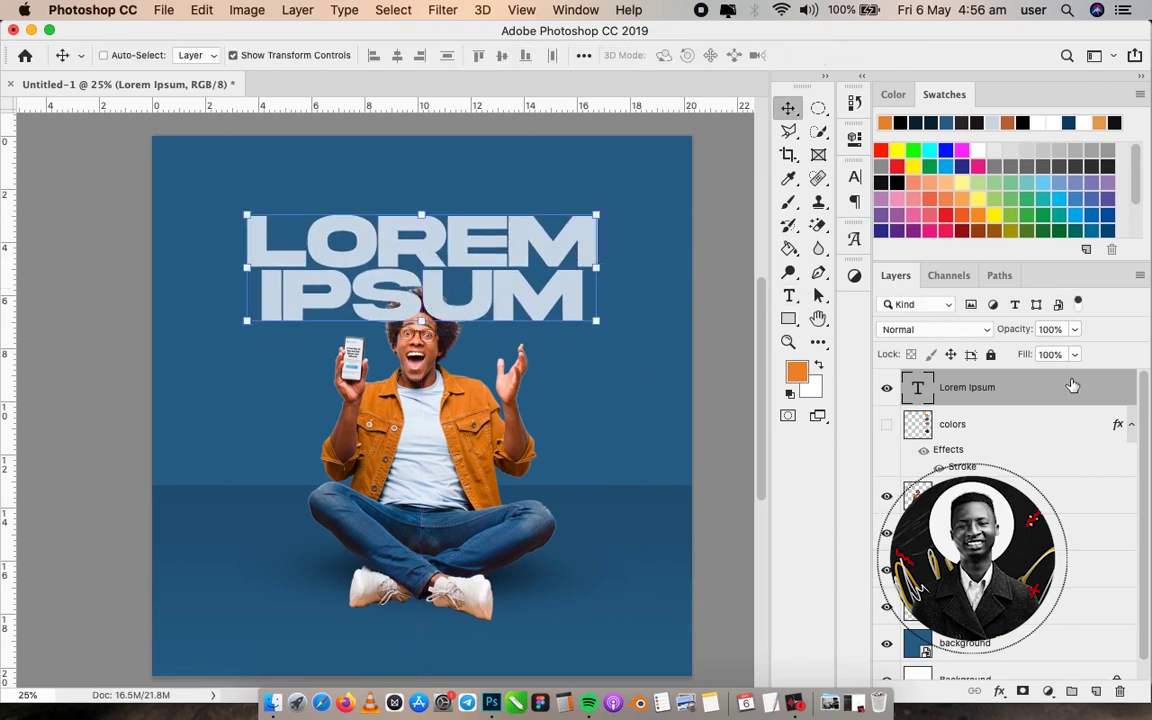
{"action": "left_click_drag", "start_coordinate": [560, 302], "coordinate": [497, 295]}
{"action": "left_click_drag", "start_coordinate": [1016, 400], "coordinate": [1016, 495]}
{"action": "key", "text": "z"}
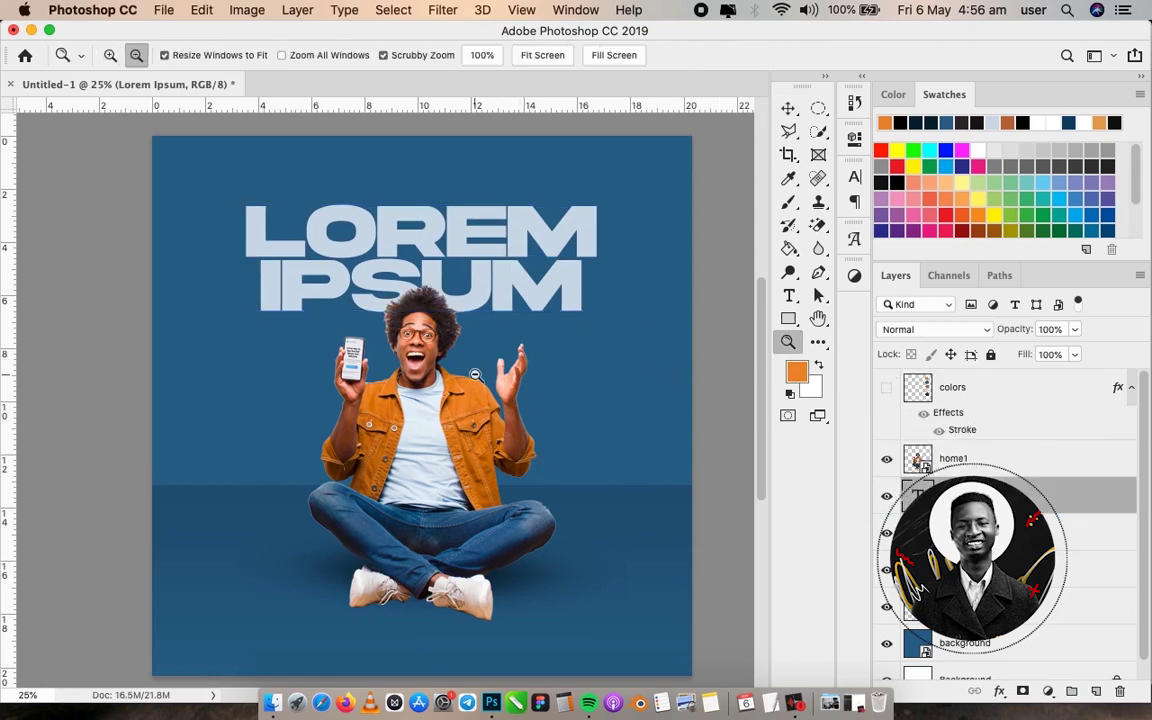
{"action": "left_click", "coordinate": [475, 375], "text": "alt"}
{"action": "left_click_drag", "start_coordinate": [437, 350], "coordinate": [526, 304]}
{"action": "left_click", "coordinate": [495, 306]}
{"action": "left_click_drag", "start_coordinate": [542, 350], "coordinate": [548, 342]}
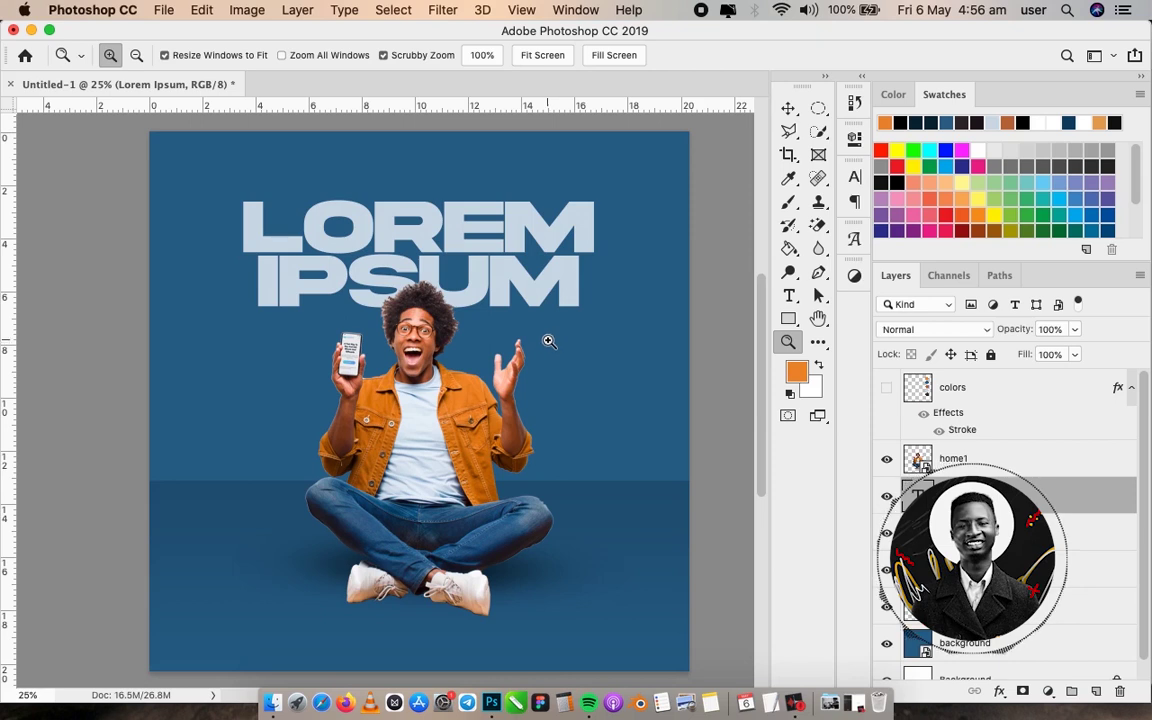
Show the colors layer to view the sampled colour circles, and hide it again
{"action": "left_click", "coordinate": [885, 391]}
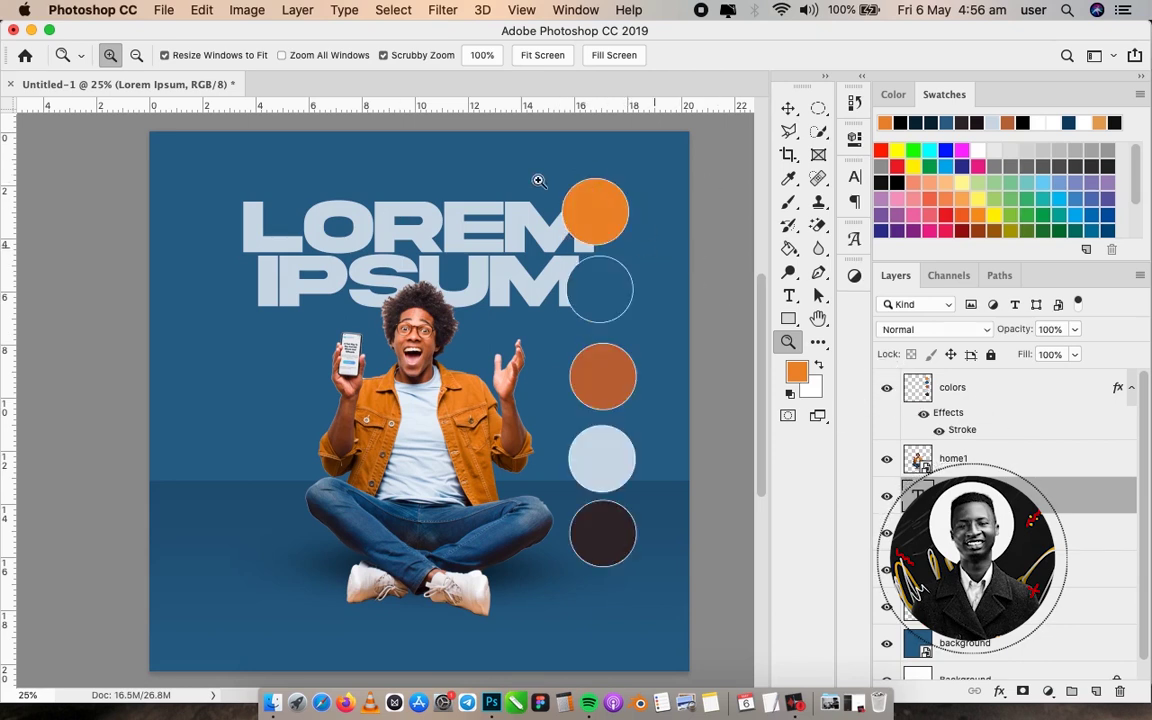
{"action": "left_click", "coordinate": [887, 388]}
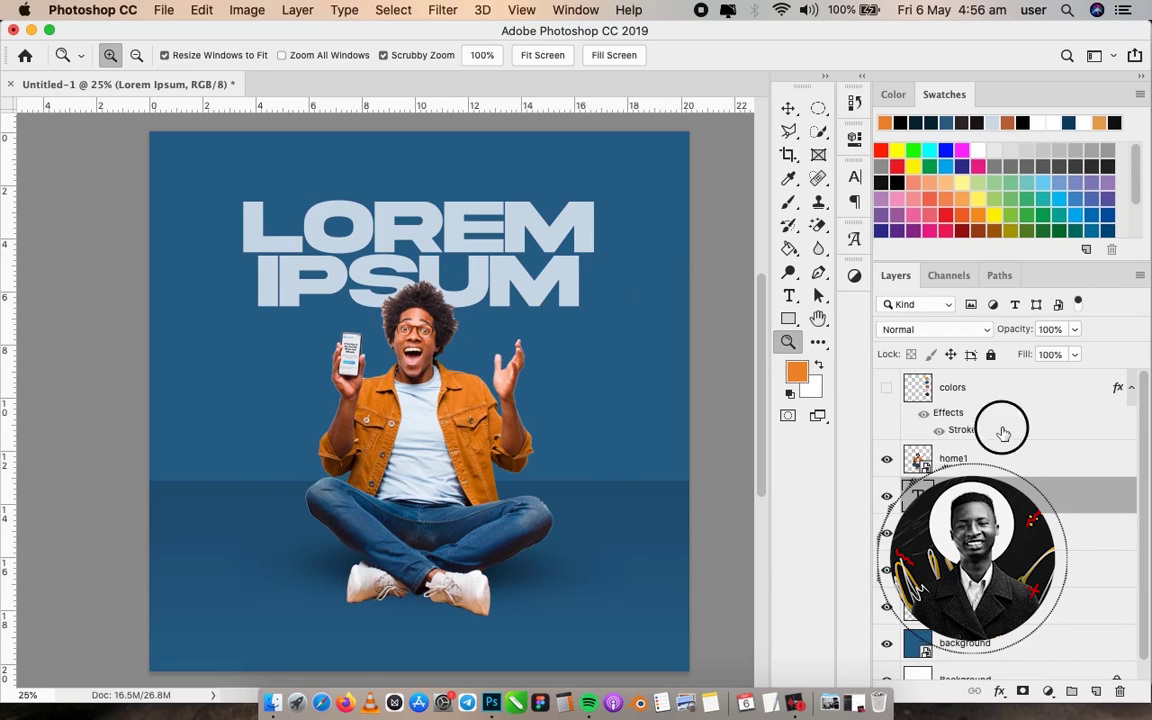
On a new layer above colors, draw an orange rectangle about 608 by 231 px near the design's lower-left corner and round its corners to 93 px
{"action": "left_click", "coordinate": [1003, 432]}
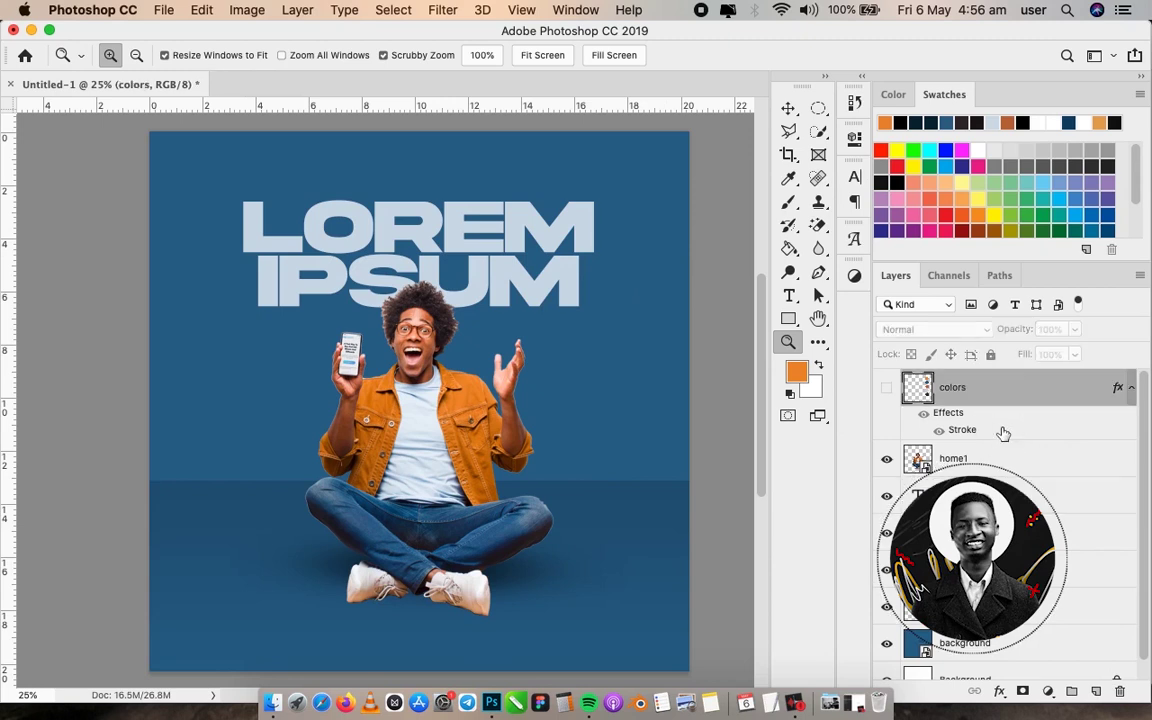
{"action": "left_click", "coordinate": [1095, 692]}
{"action": "key", "text": "u"}
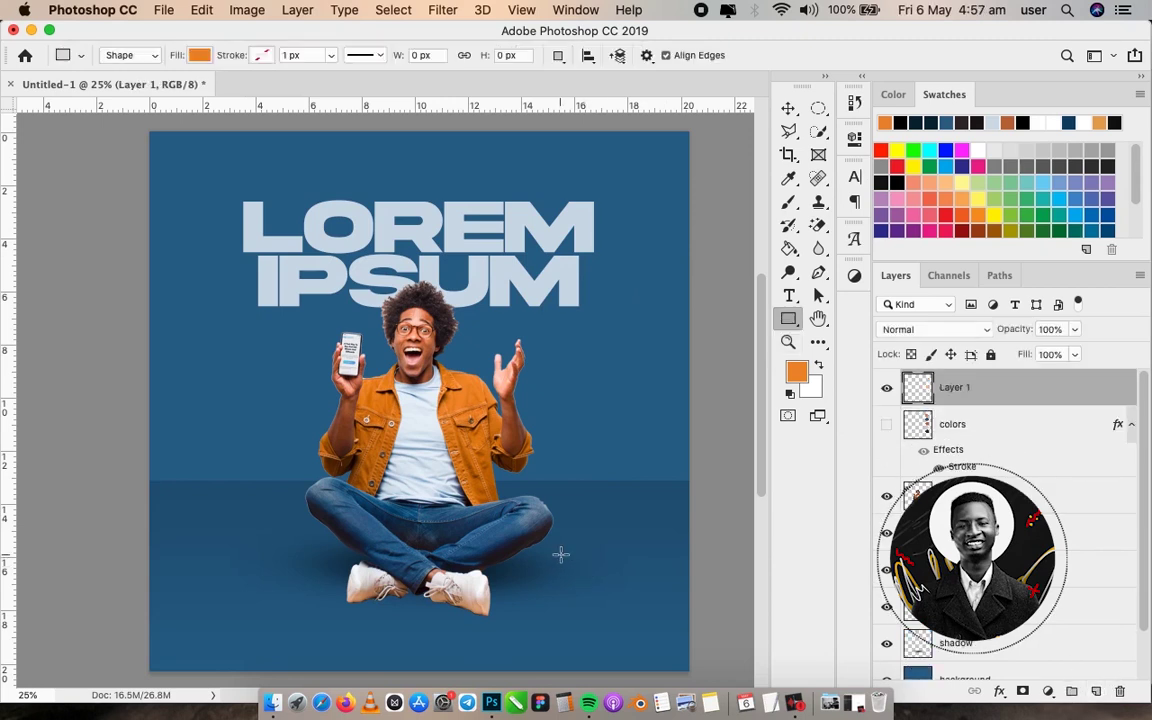
{"action": "left_click_drag", "start_coordinate": [171, 578], "coordinate": [298, 616]}
{"action": "key", "text": "v"}
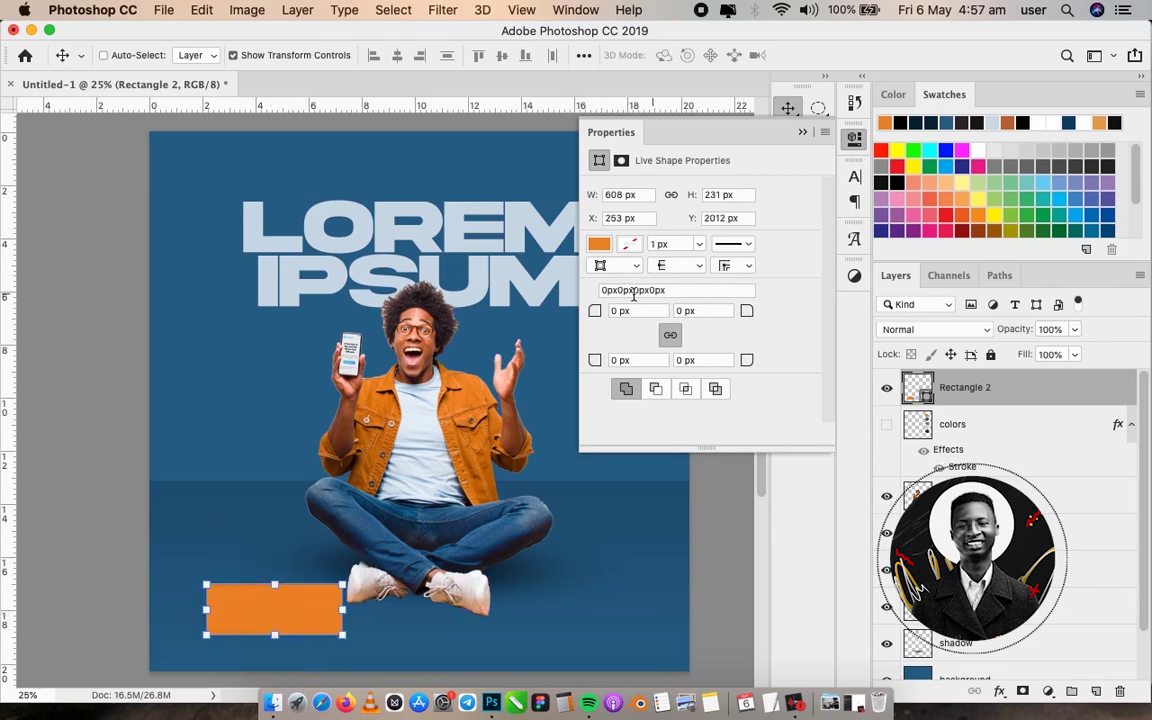
{"action": "left_click_drag", "start_coordinate": [609, 311], "coordinate": [709, 351]}
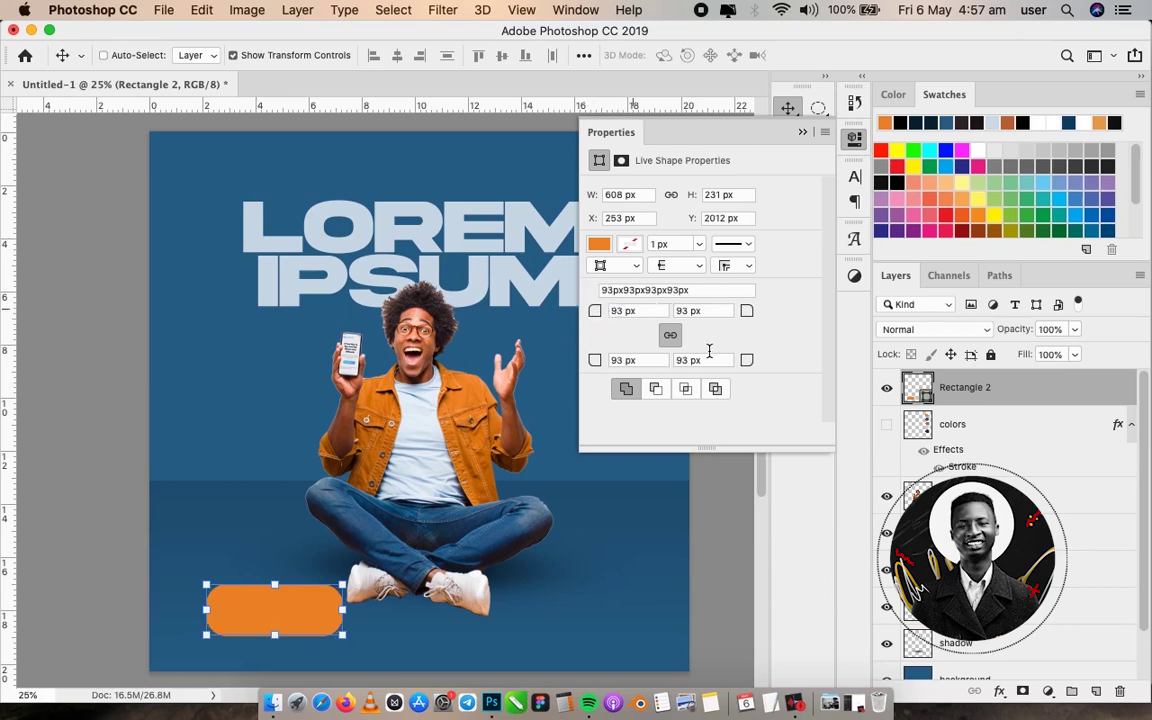
{"action": "left_click", "coordinate": [801, 133]}
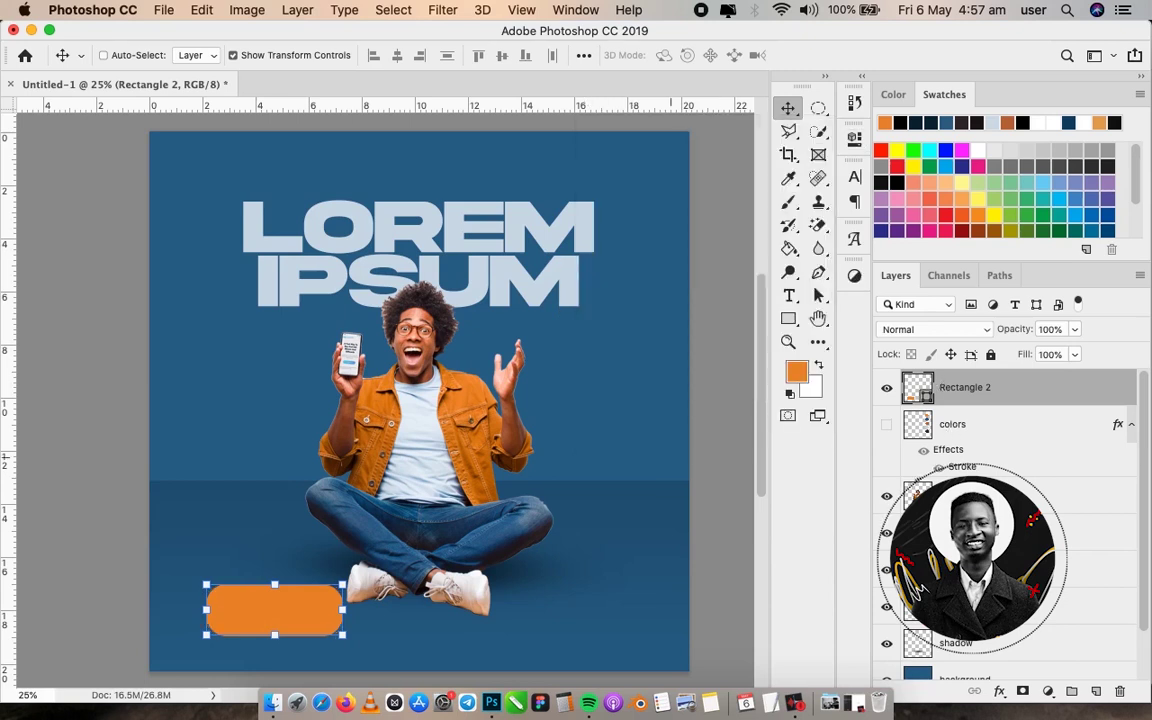
Add the text BUY NOW on a new layer above the orange rounded rectangle
{"action": "left_click", "coordinate": [1096, 691]}
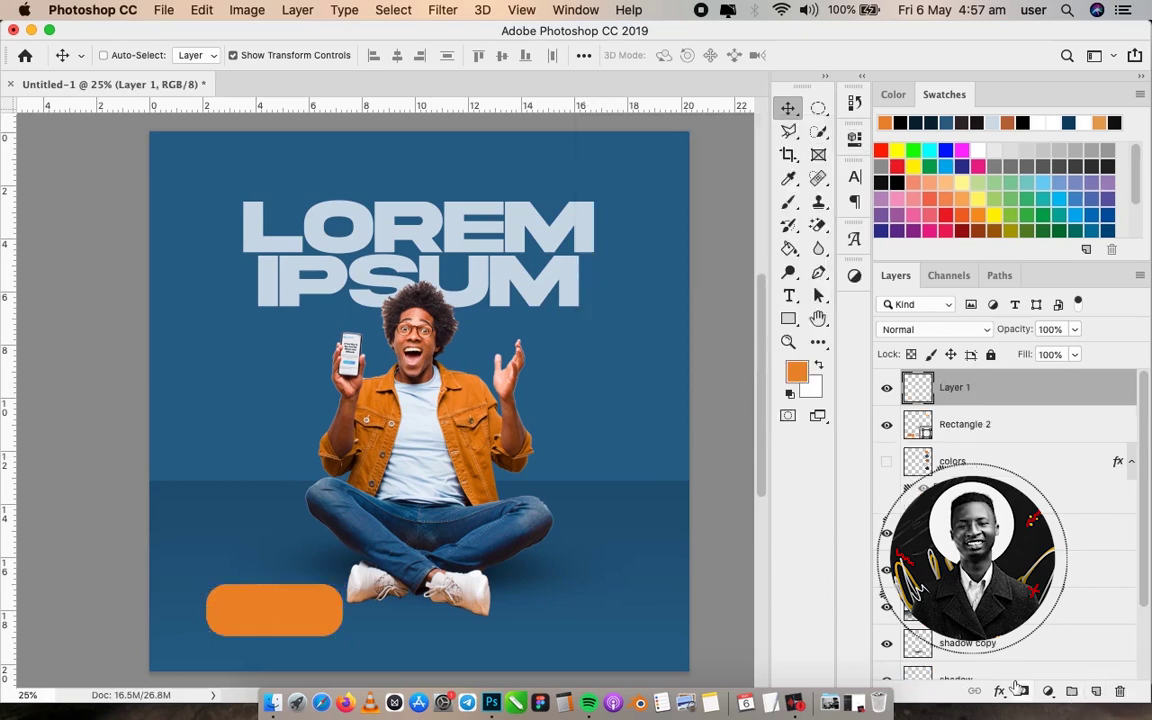
{"action": "key", "text": "t"}
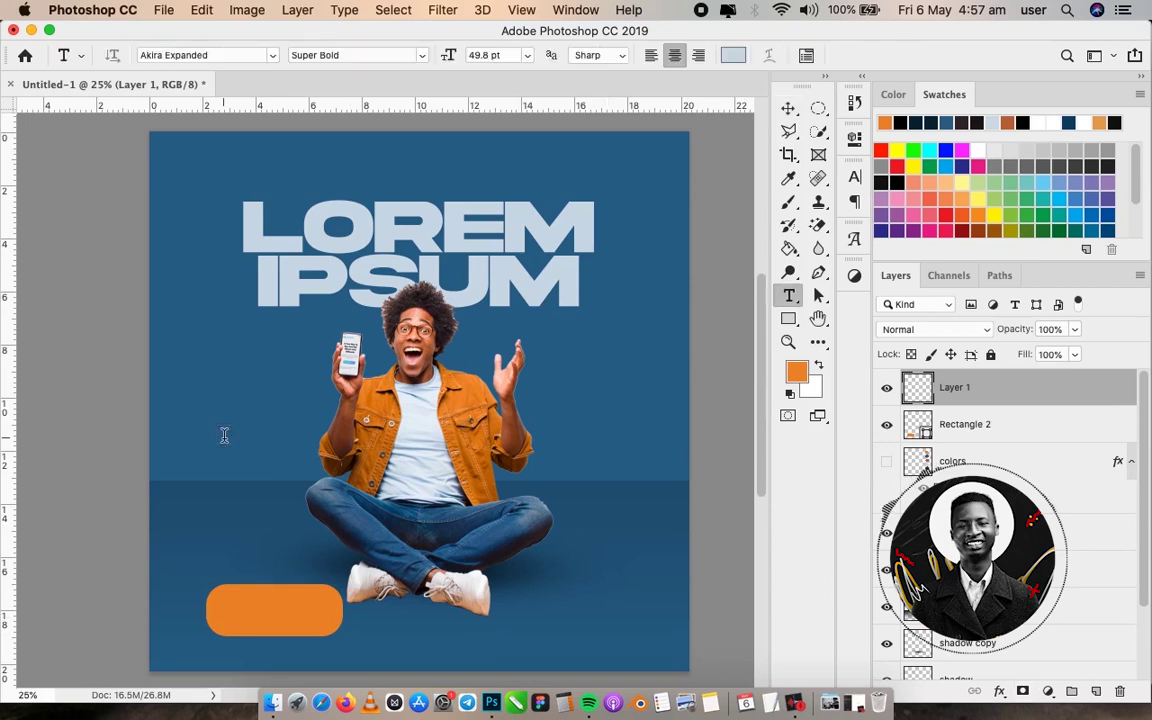
{"action": "left_click", "coordinate": [224, 435]}
{"action": "type", "text": "BUY"}
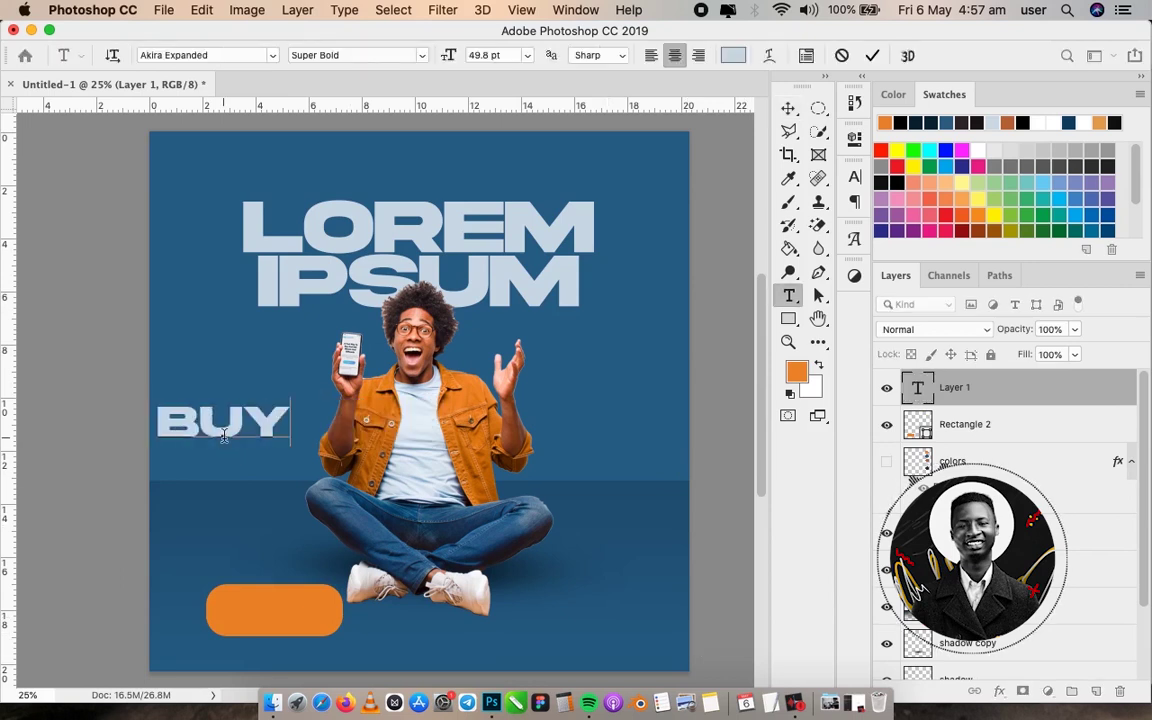
{"action": "key", "text": "super+a"}
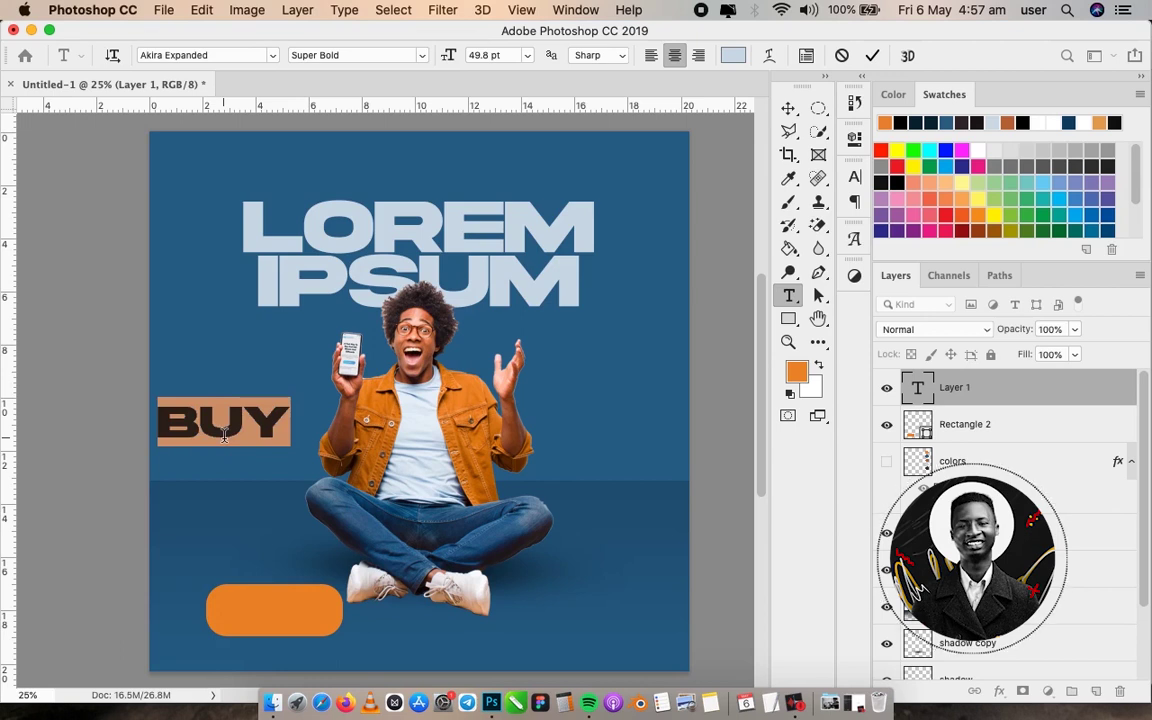
{"action": "type", "text": "BUY"}
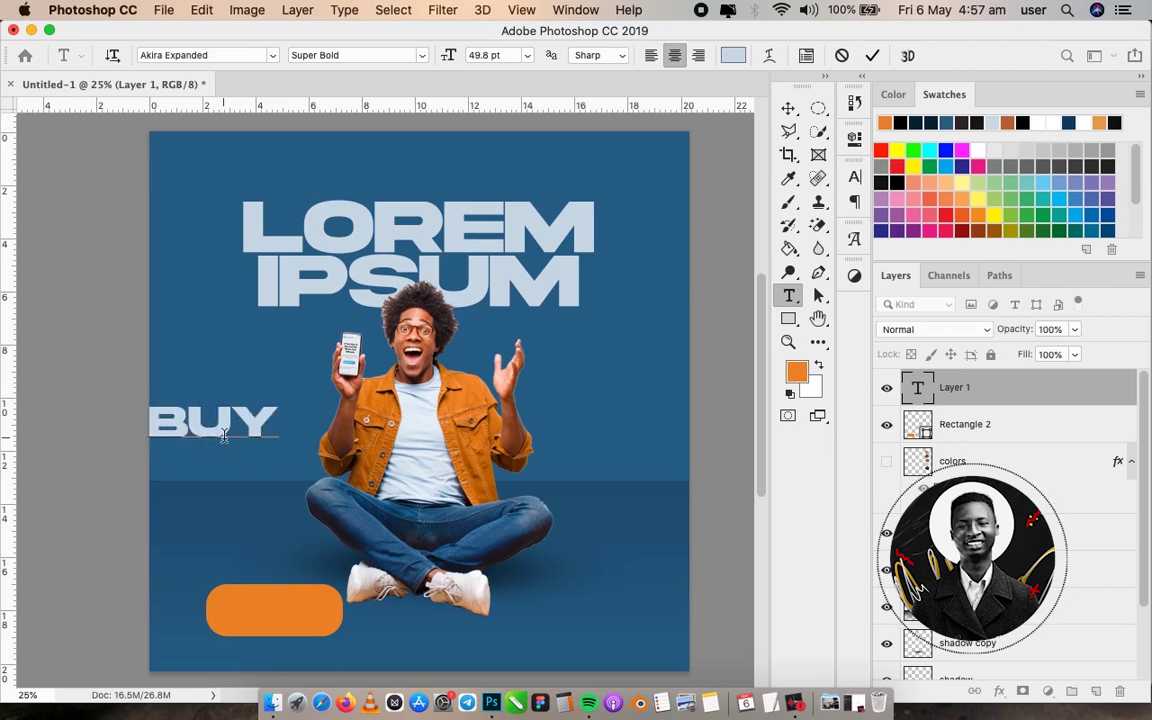
{"action": "type", "text": " NOW"}
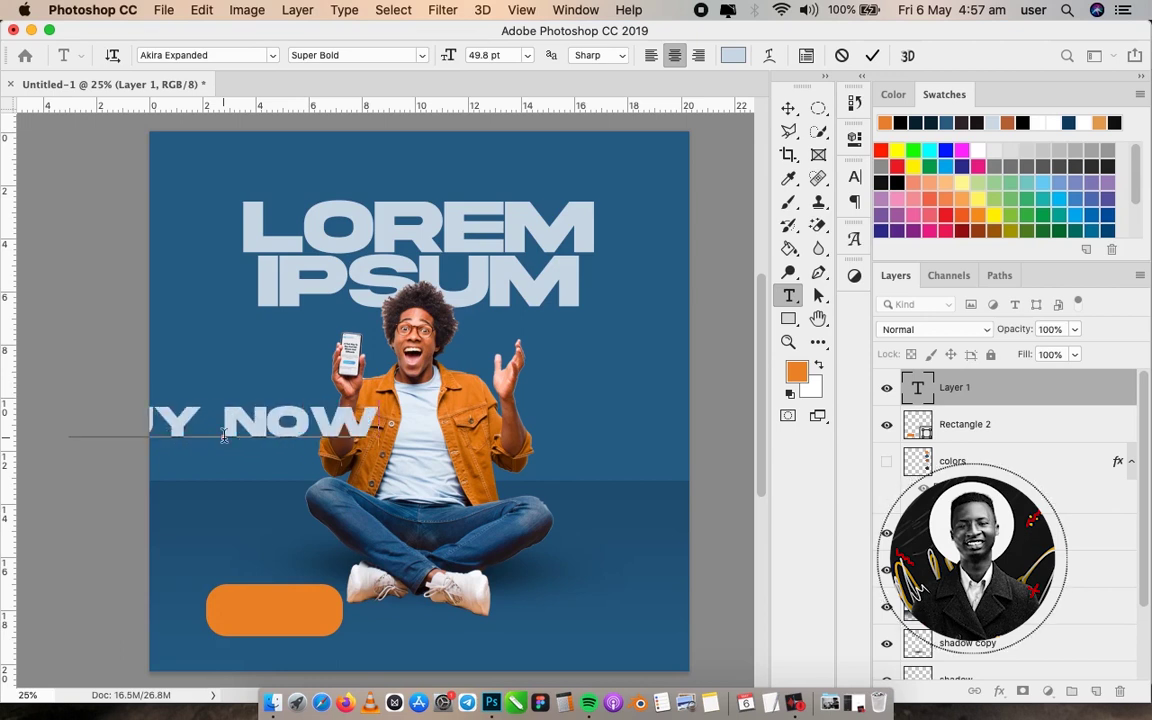
Set the BUY NOW text in Montserrat Bold and colour it white
{"action": "key", "text": "super+a"}
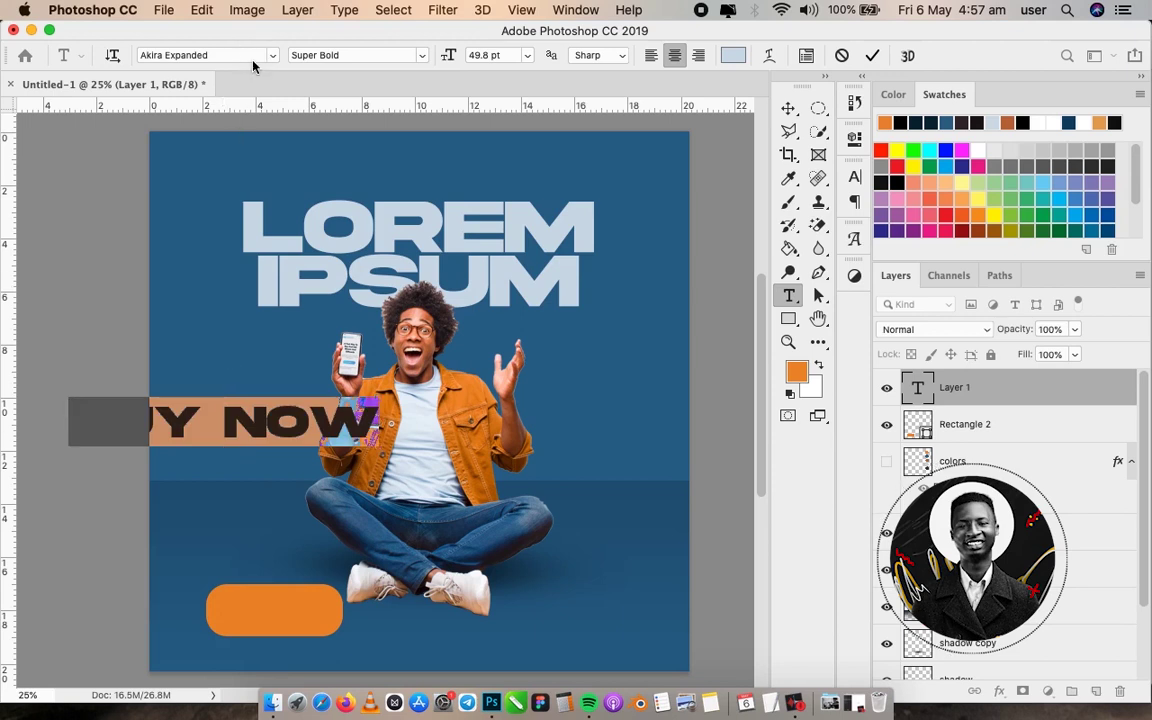
{"action": "left_click", "coordinate": [253, 58]}
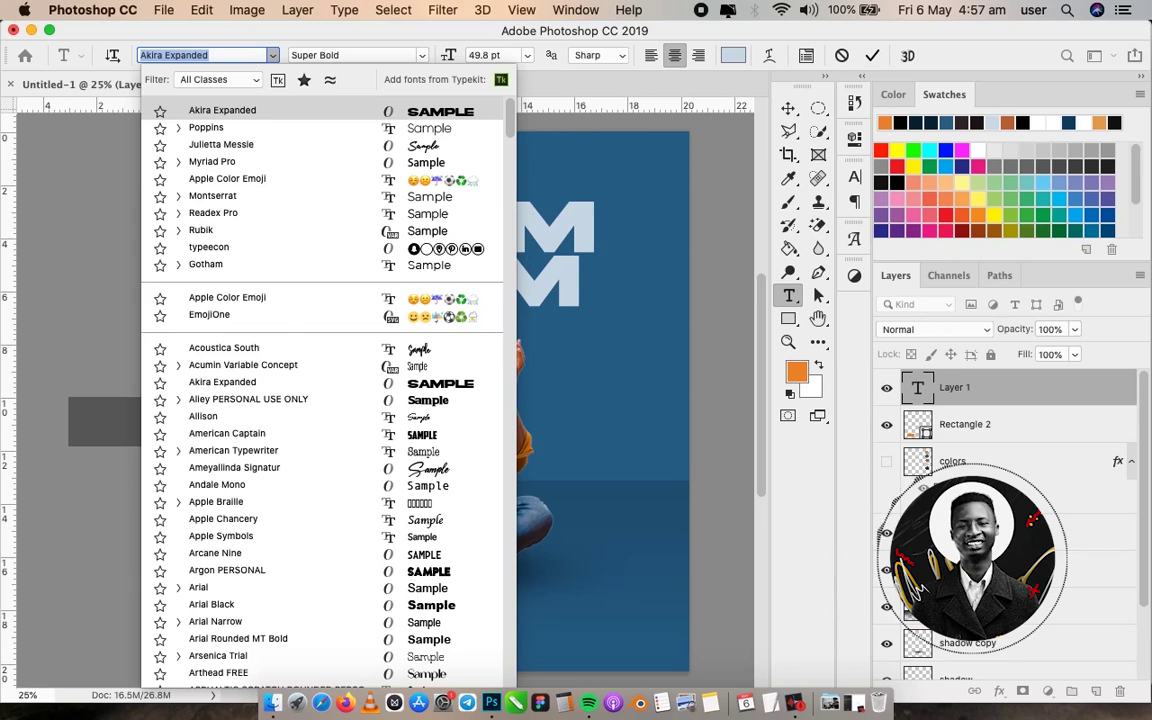
{"action": "type", "text": "MONTSERRAT"}
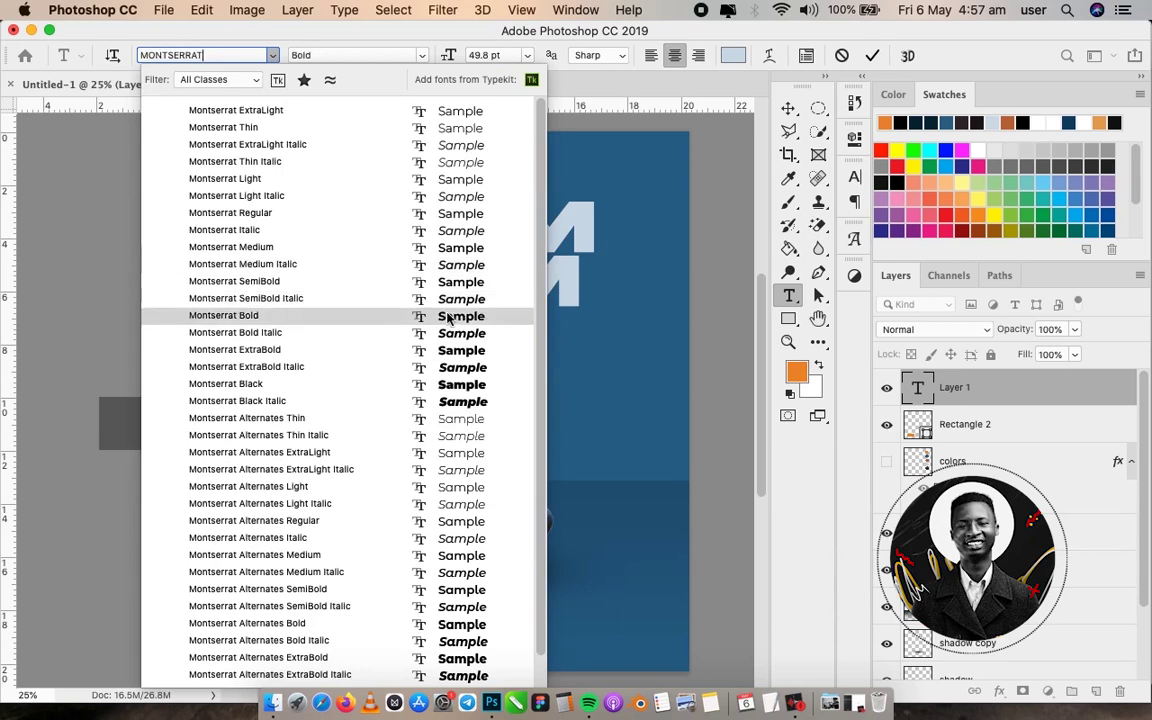
{"action": "left_click", "coordinate": [450, 315]}
{"action": "left_click", "coordinate": [733, 55]}
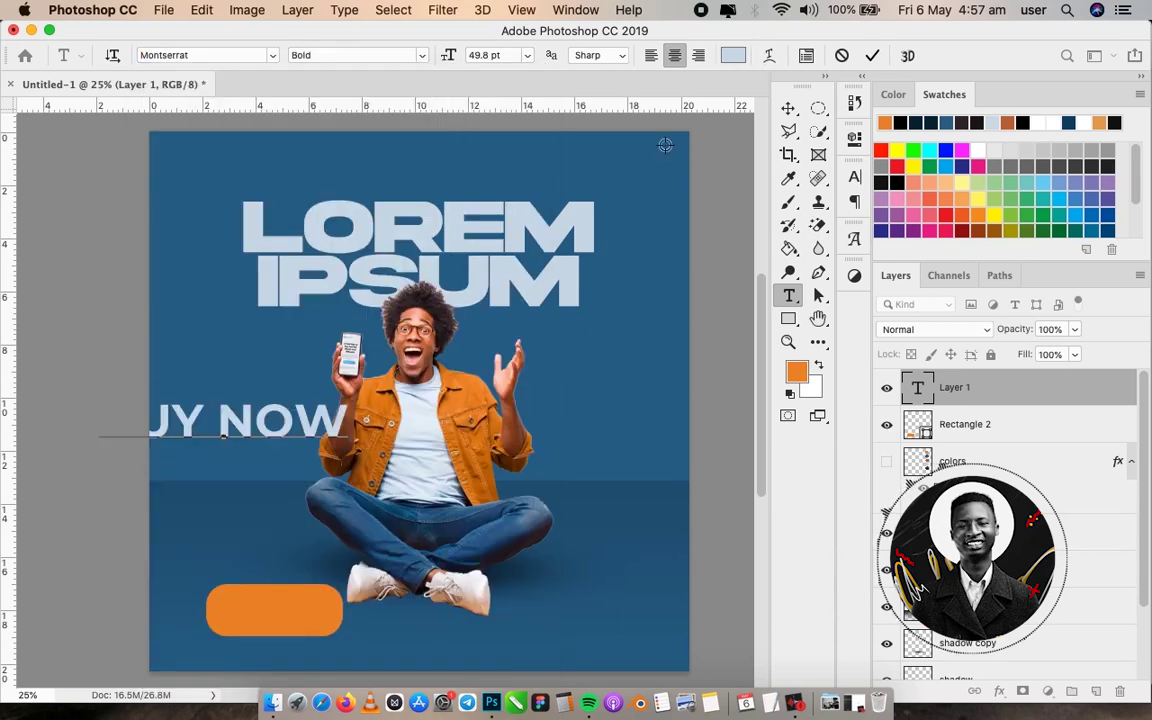
{"action": "left_click_drag", "start_coordinate": [705, 277], "coordinate": [722, 228]}
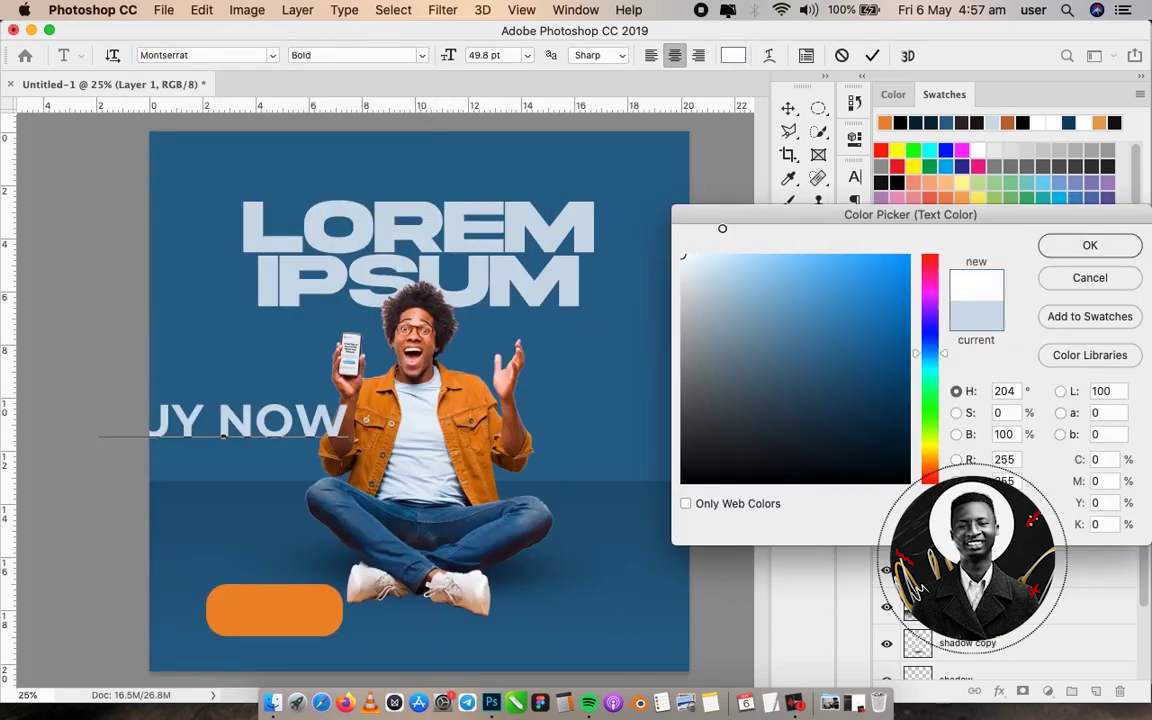
{"action": "left_click", "coordinate": [1090, 245]}
{"action": "key", "text": "Escape"}
Move the BUY NOW text onto the orange rounded rectangle and scale it proportionally to about 41%
{"action": "key", "text": "v"}
{"action": "left_click_drag", "start_coordinate": [165, 335], "coordinate": [279, 530]}
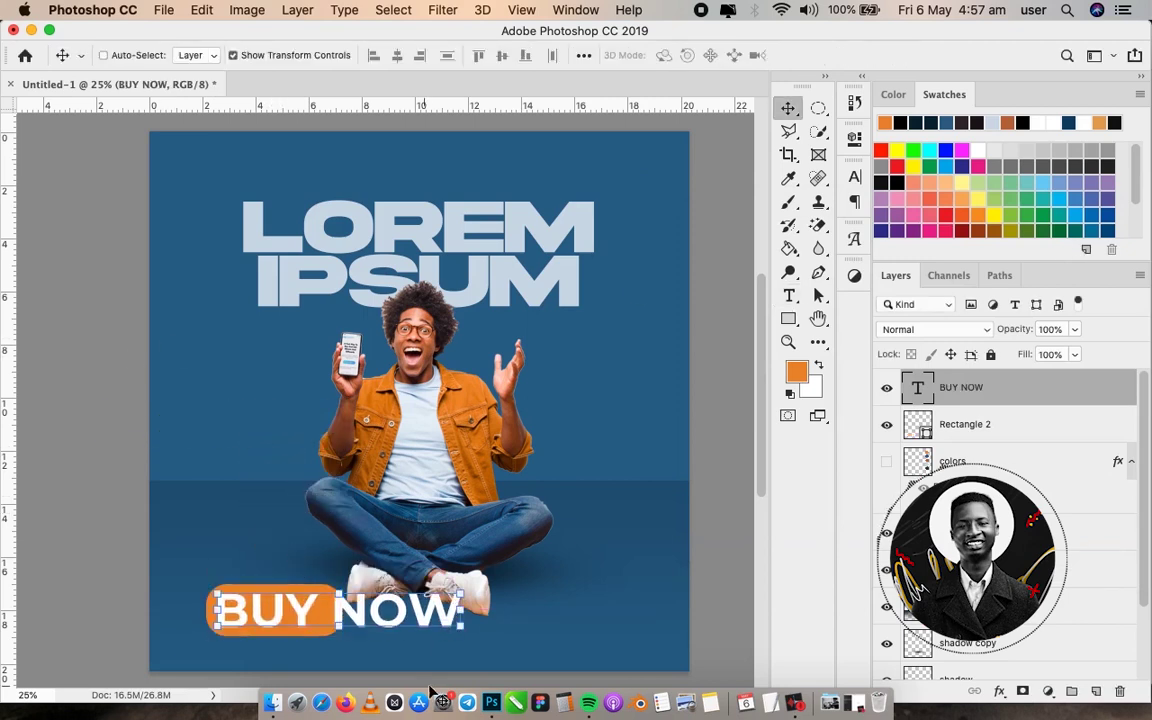
{"action": "key", "text": "ctrl+t"}
{"action": "left_click_drag", "start_coordinate": [460, 634], "coordinate": [313, 598]}
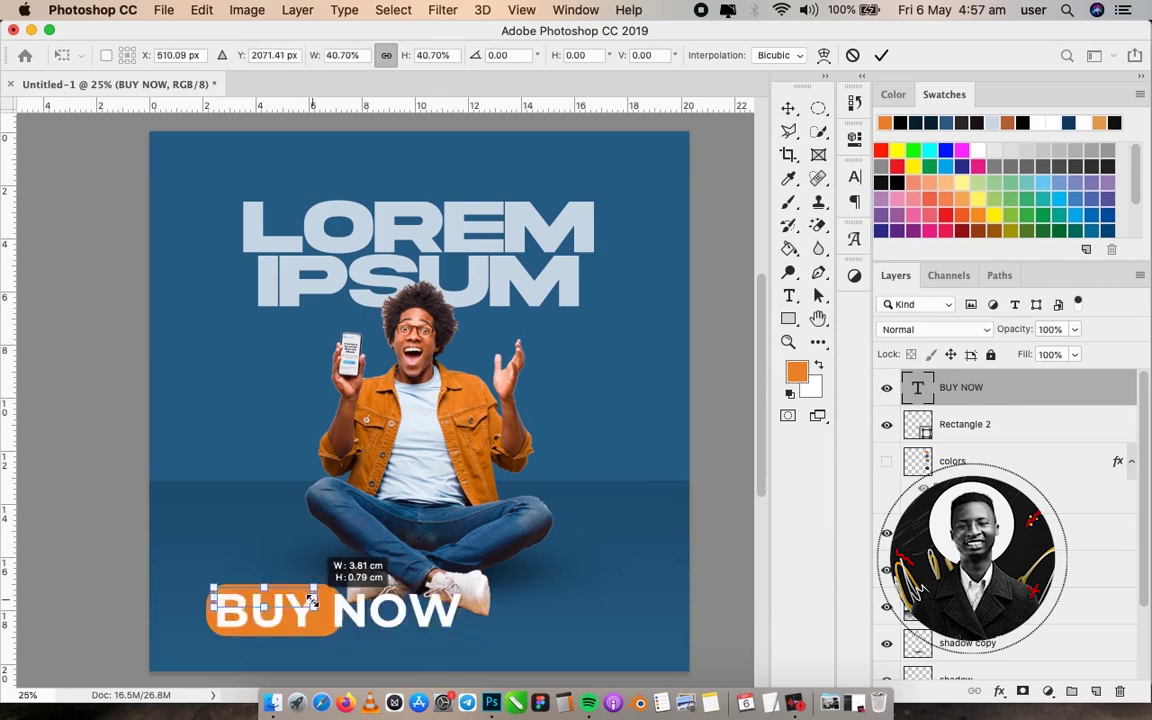
{"action": "key", "text": "Return"}
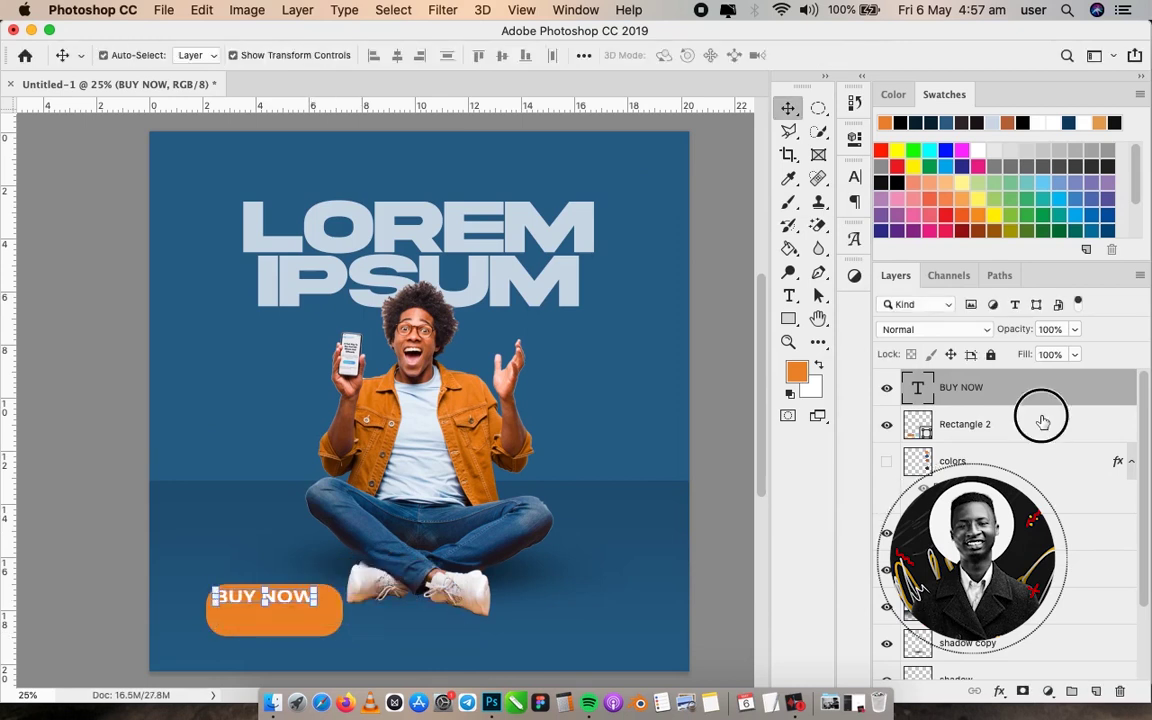
Centre the BUY NOW text horizontally and vertically on the orange rounded rectangle
{"action": "left_click", "coordinate": [1041, 420], "text": "shift"}
{"action": "left_click", "coordinate": [400, 56]}
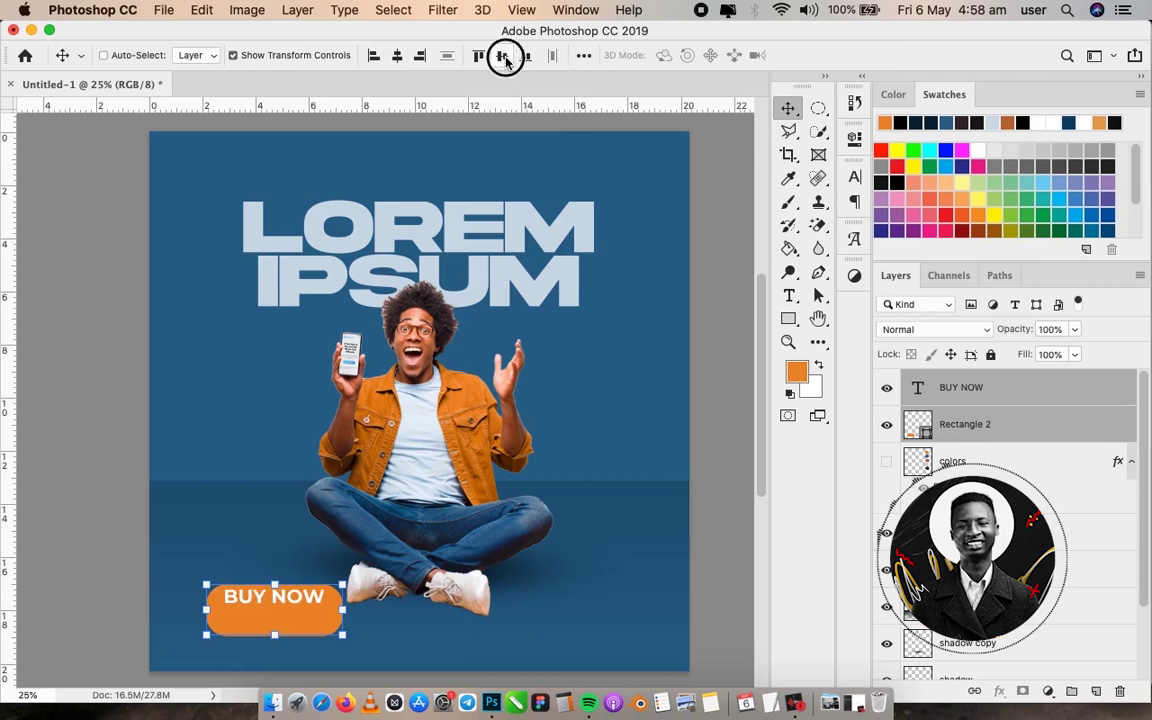
{"action": "left_click", "coordinate": [501, 56]}
Scale the BUY NOW text and its orange rectangle together proportionally to about 76%
{"action": "key", "text": "z"}
{"action": "left_click_drag", "start_coordinate": [448, 311], "coordinate": [419, 279]}
{"action": "key", "text": "v"}
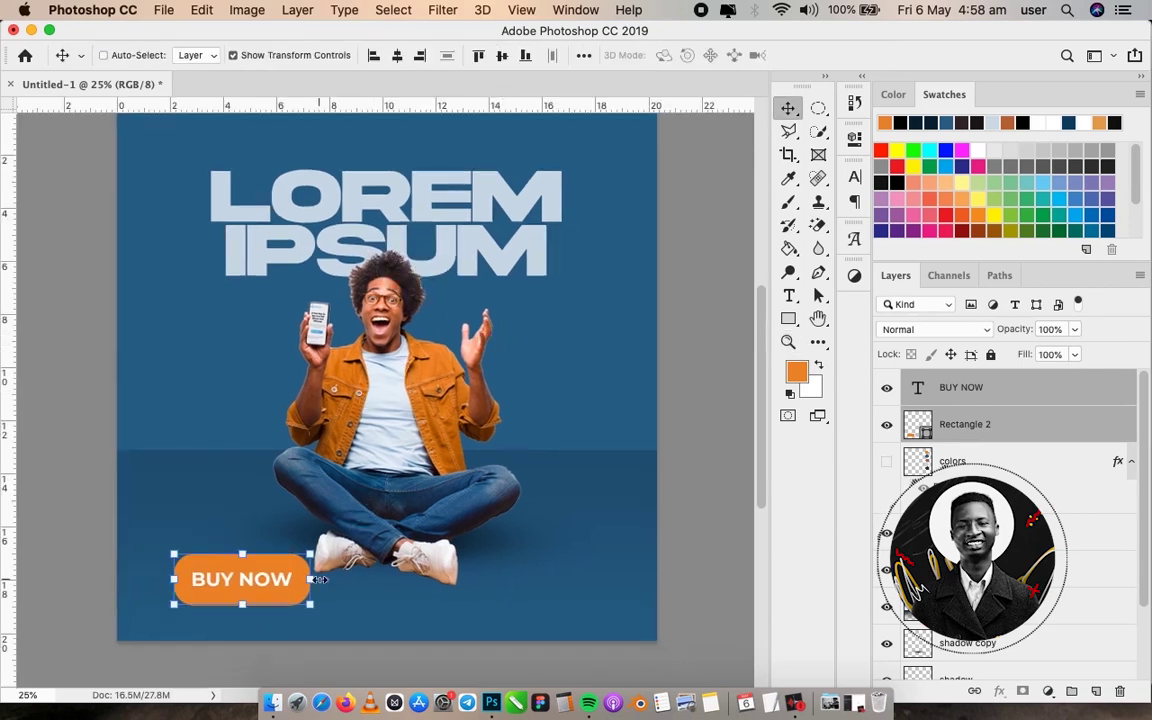
{"action": "left_click_drag", "start_coordinate": [311, 603], "coordinate": [278, 594]}
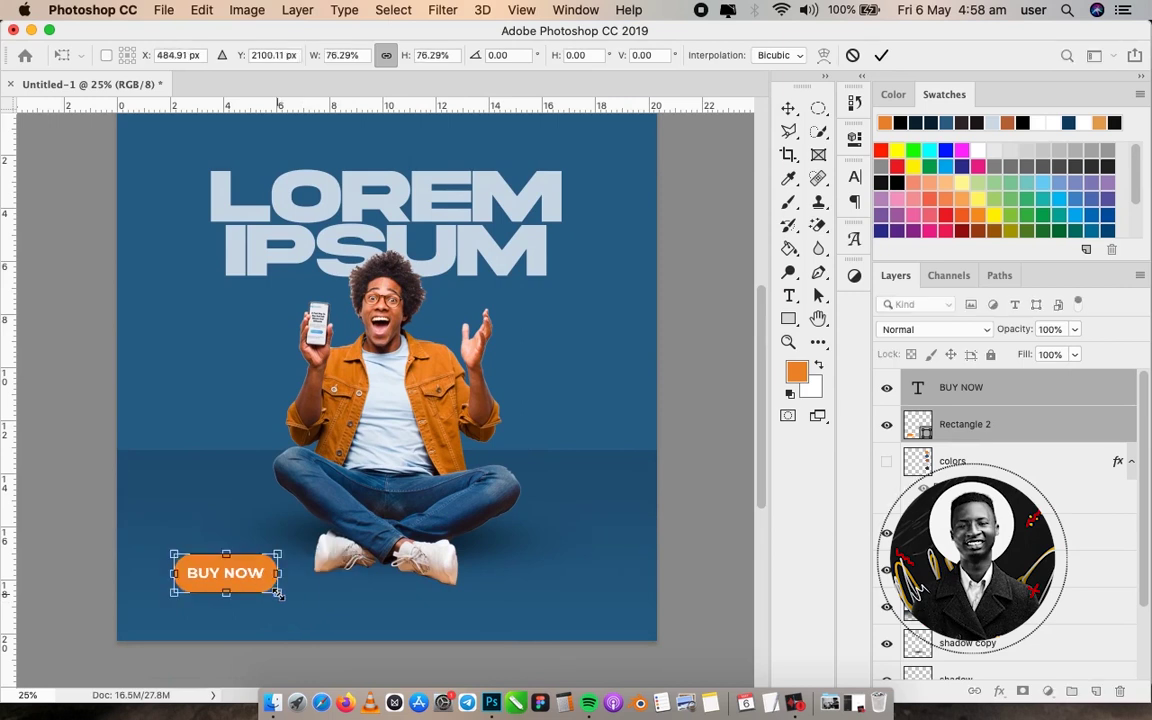
{"action": "key", "text": "Return"}
Move the BUY NOW button horizontally to the design's lower-right area, beside the man's shoes, leaving a margin to the edge
{"action": "left_click_drag", "start_coordinate": [219, 494], "coordinate": [566, 489]}
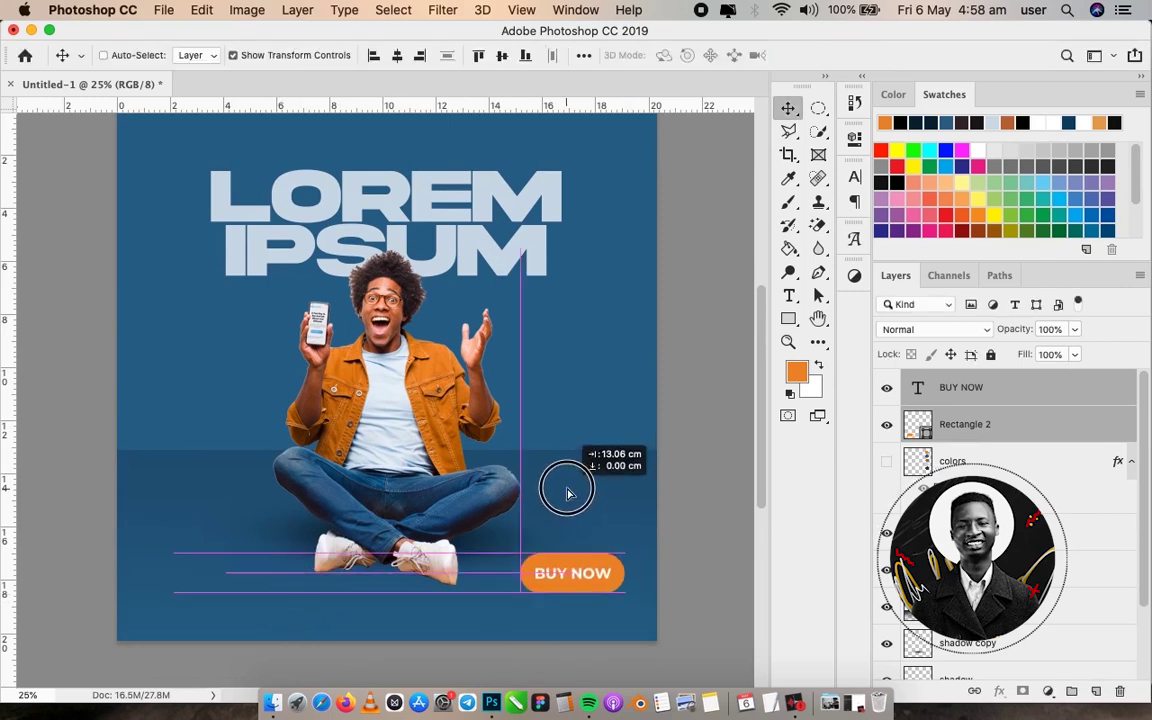
{"action": "key", "text": "z"}
{"action": "left_click", "coordinate": [566, 489], "text": "alt"}
{"action": "left_click_drag", "start_coordinate": [350, 320], "coordinate": [468, 259]}
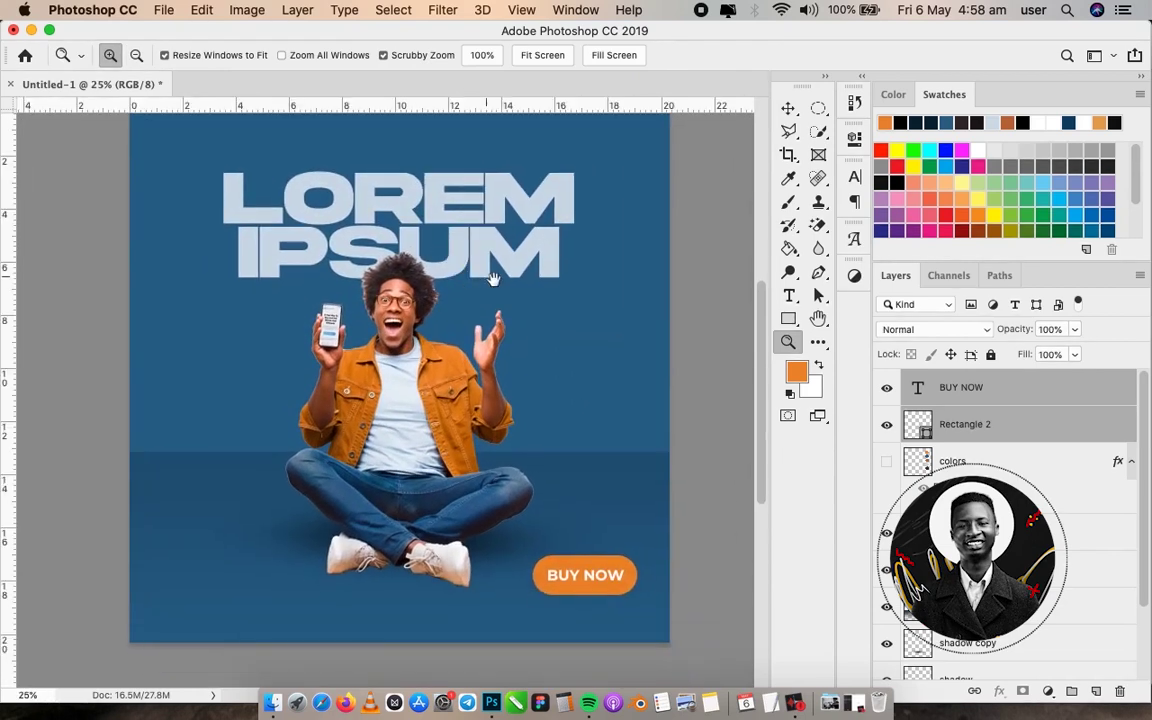
{"action": "key", "text": "v"}
{"action": "left_click_drag", "start_coordinate": [689, 347], "coordinate": [658, 344]}
{"action": "key", "text": "z"}
{"action": "left_click", "coordinate": [461, 307], "text": "alt"}
{"action": "left_click_drag", "start_coordinate": [455, 307], "coordinate": [597, 270]}
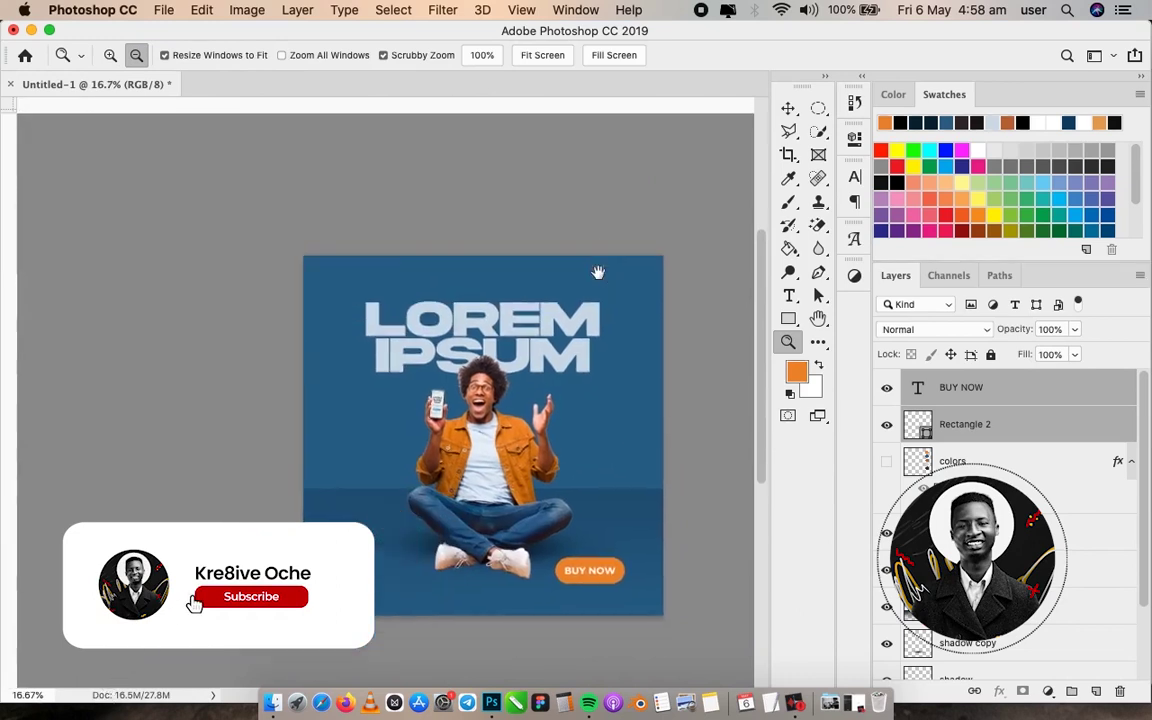
{"action": "left_click", "coordinate": [484, 369]}
{"action": "left_click_drag", "start_coordinate": [600, 374], "coordinate": [511, 296]}
{"action": "key", "text": "super+r"}
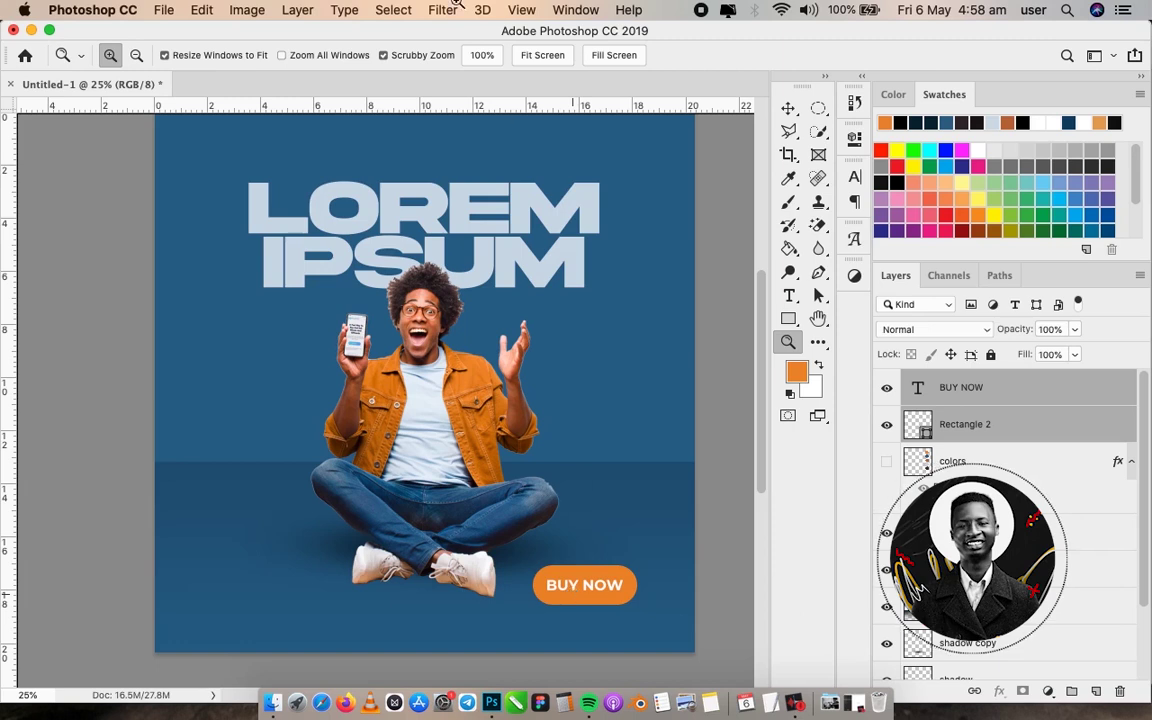
{"action": "left_click", "coordinate": [1095, 691]}
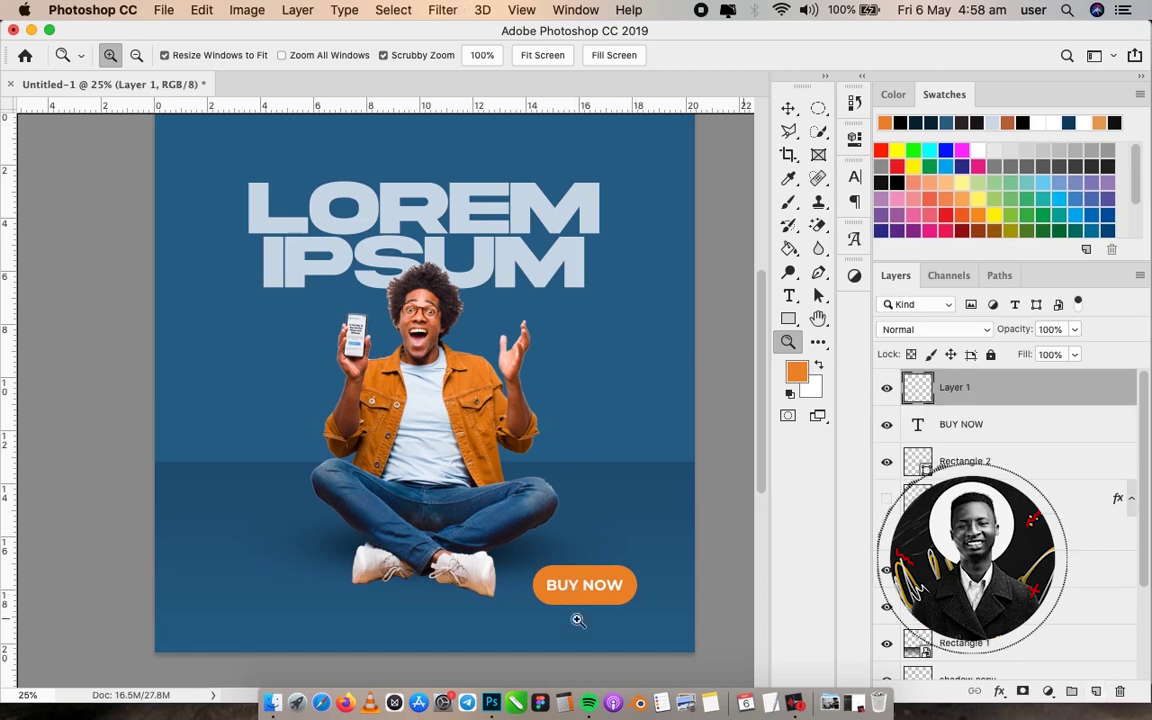
{"action": "key", "text": "t"}
{"action": "left_click", "coordinate": [209, 531]}
{"action": "type", "text": "www.T"}
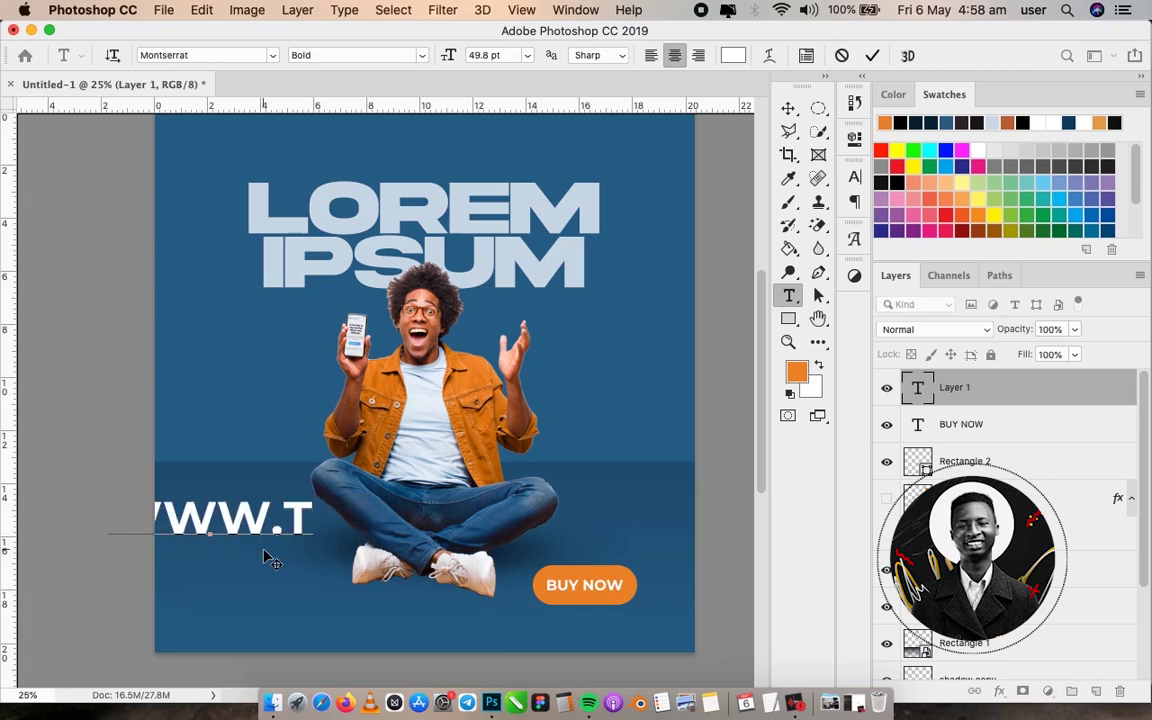
{"action": "type", "text": "hewebs"}
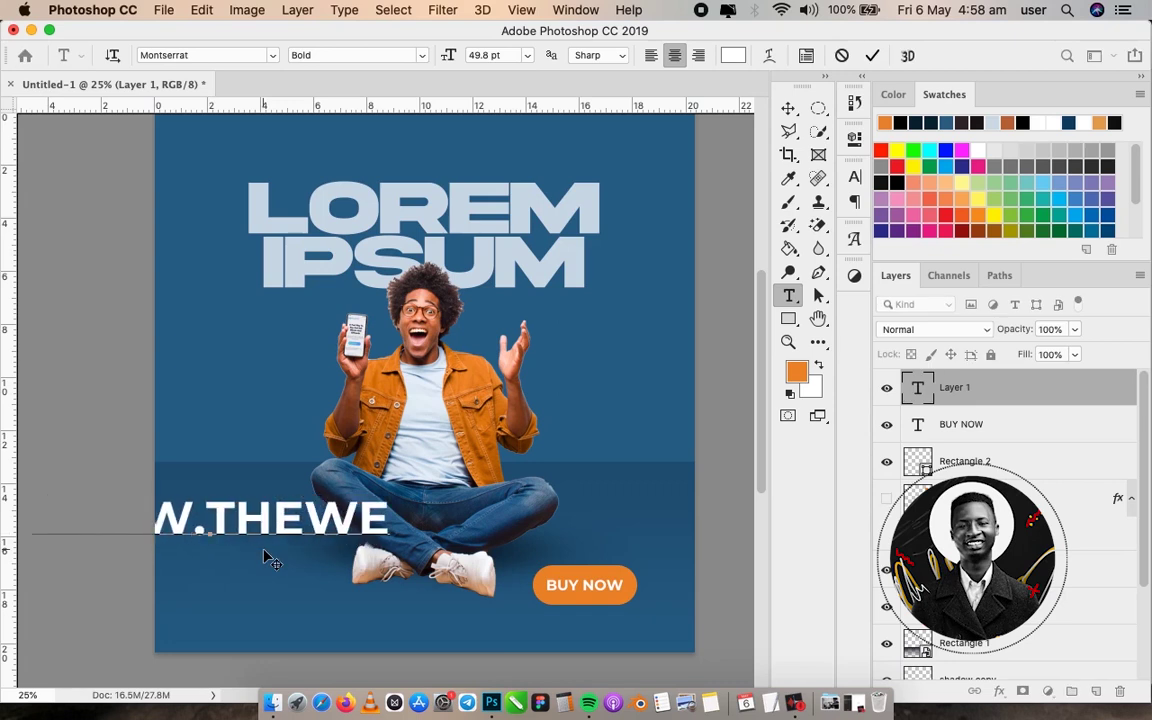
{"action": "type", "text": "ite"}
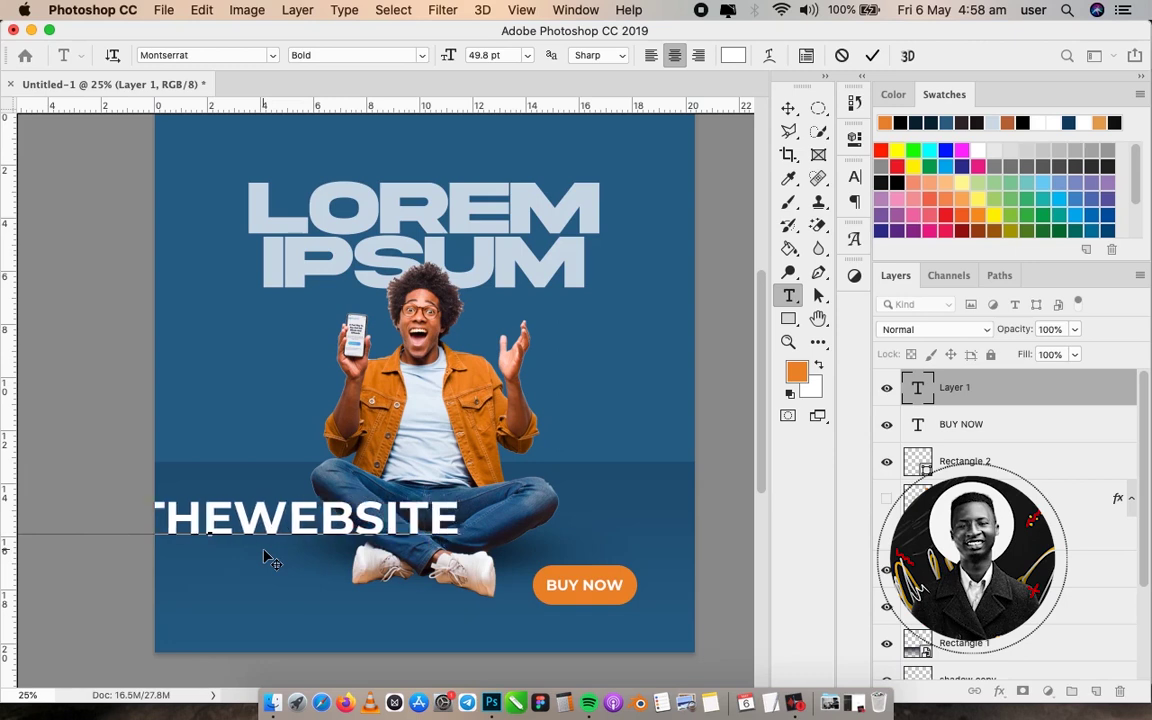
{"action": "type", "text": ".com"}
{"action": "key", "text": "Escape"}
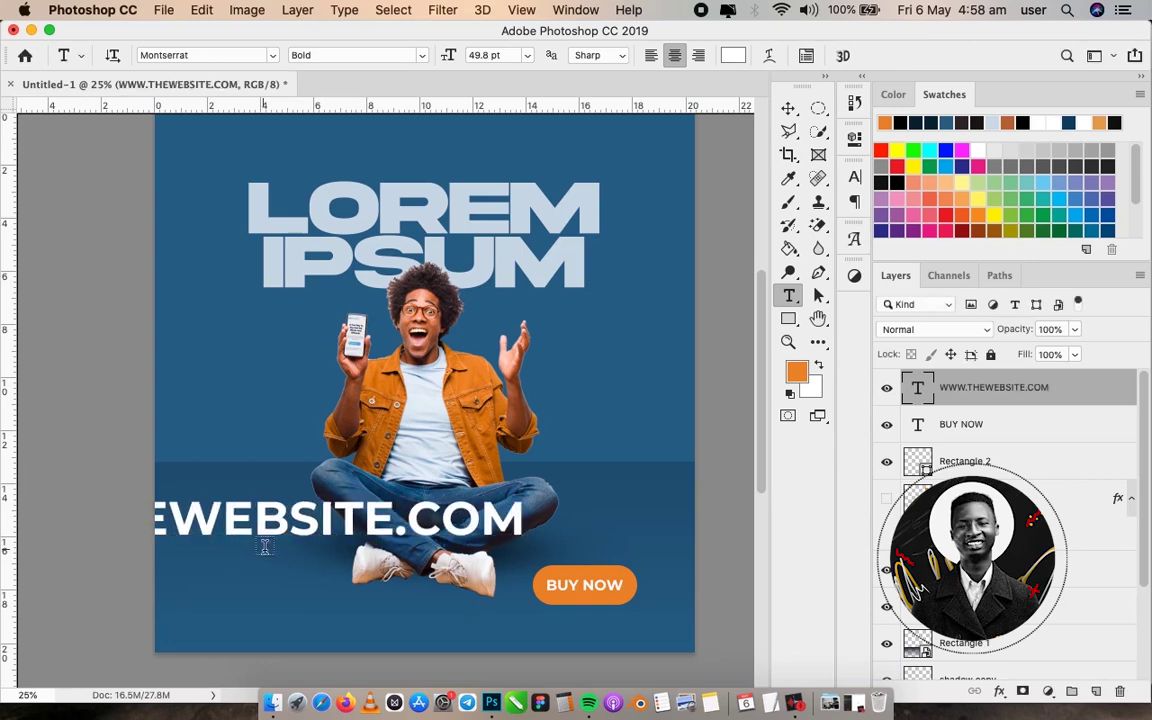
Scale the website address proportionally to about 46% and place it in the design's lower-left area, below the man's shoes
{"action": "key", "text": "v"}
{"action": "left_click_drag", "start_coordinate": [519, 537], "coordinate": [458, 528]}
{"action": "key", "text": "Return"}
{"action": "left_click_drag", "start_coordinate": [500, 600], "coordinate": [328, 578]}
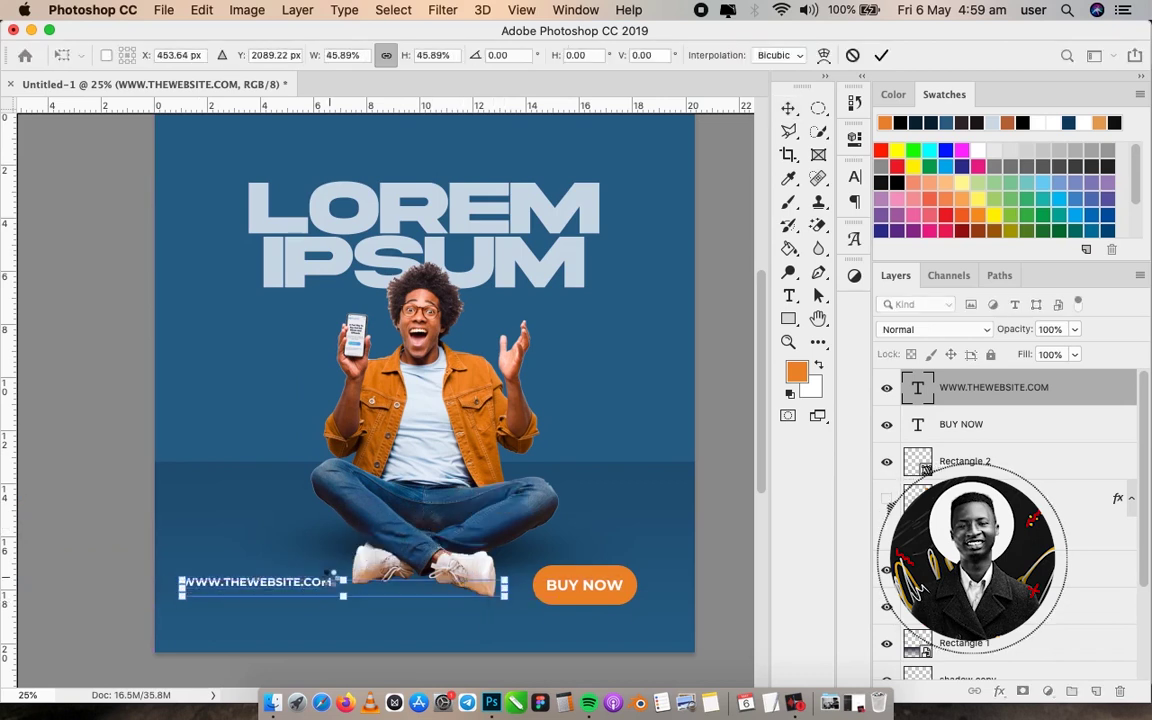
{"action": "key", "text": "Return"}
{"action": "left_click_drag", "start_coordinate": [244, 509], "coordinate": [271, 533]}
Move the BUY NOW text and its orange rectangle together straight down, roughly level with the website address
{"action": "left_click", "coordinate": [961, 424]}
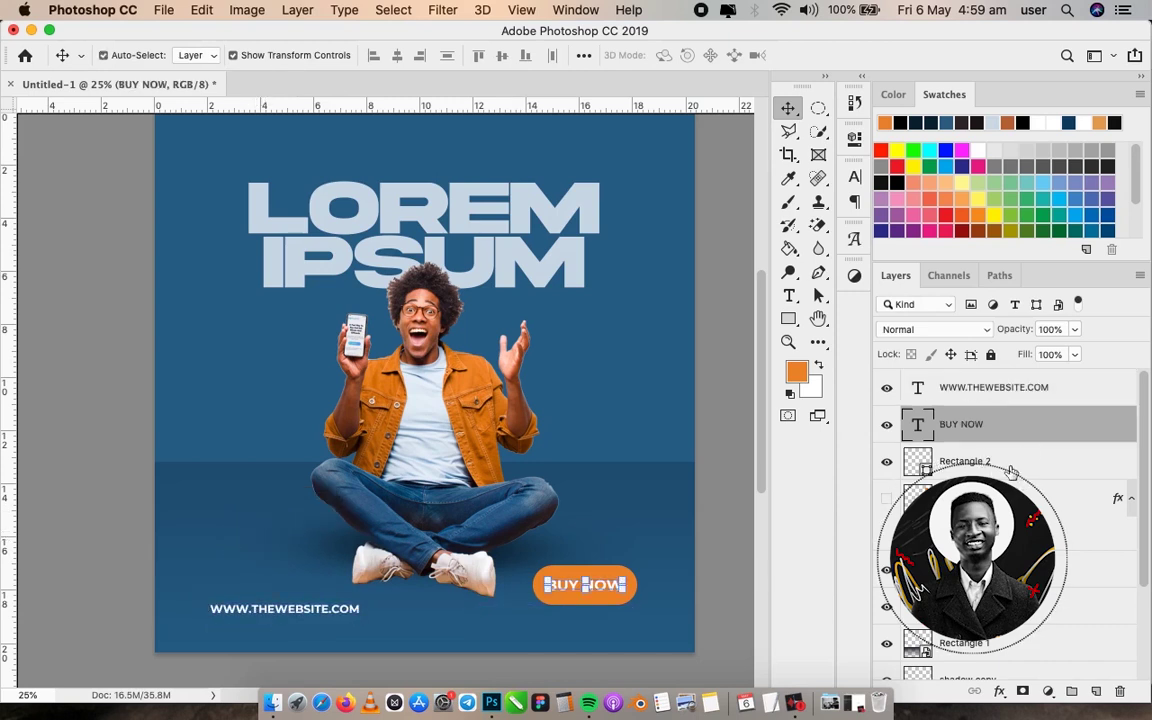
{"action": "left_click", "coordinate": [1001, 461], "text": "shift"}
{"action": "left_click_drag", "start_coordinate": [576, 398], "coordinate": [576, 411]}
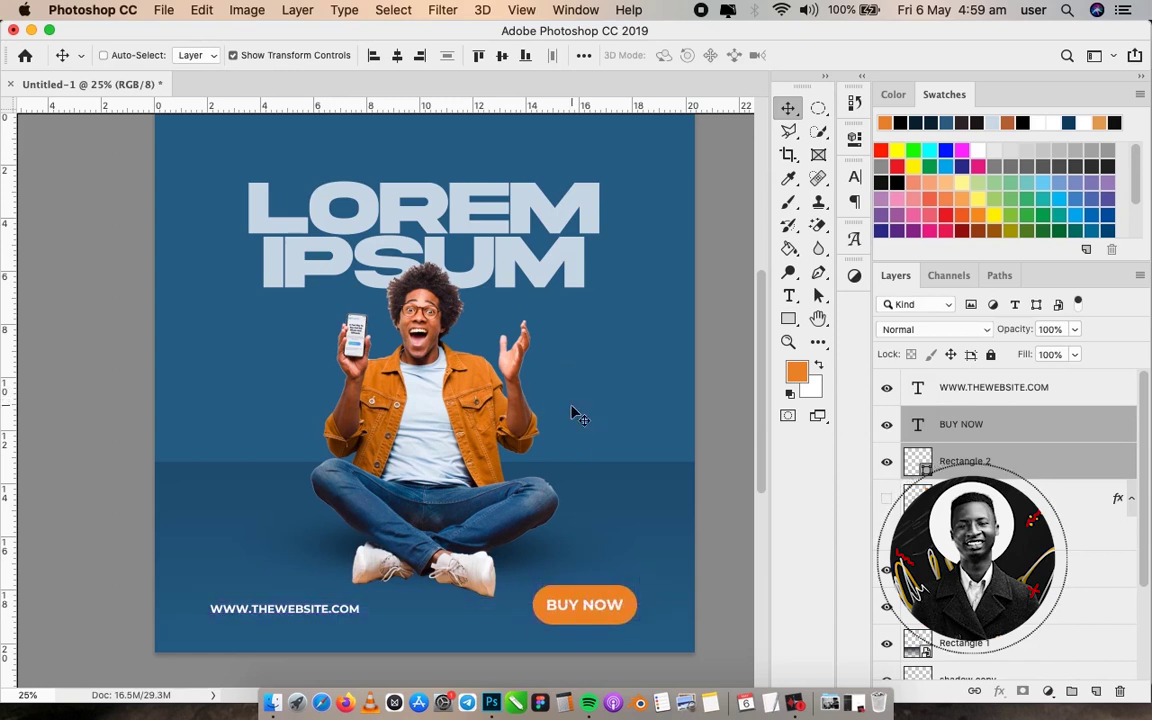
{"action": "key", "text": "z"}
{"action": "key", "text": "super+r"}
{"action": "left_click_drag", "start_coordinate": [525, 371], "coordinate": [527, 375]}
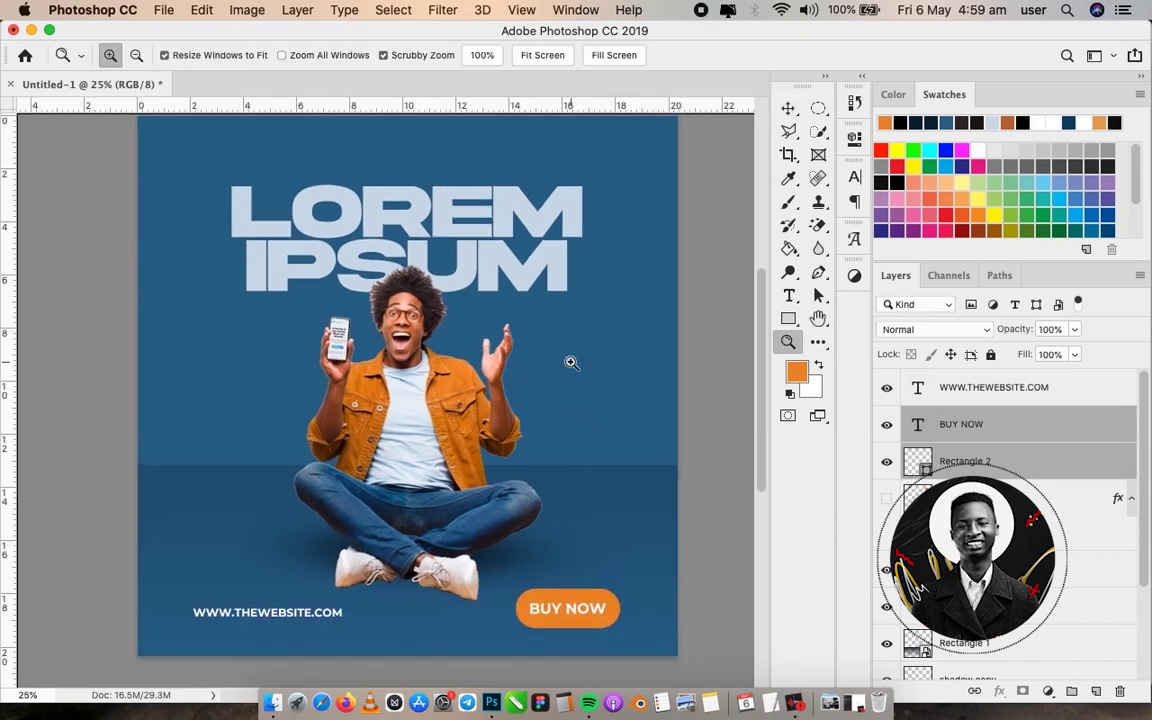